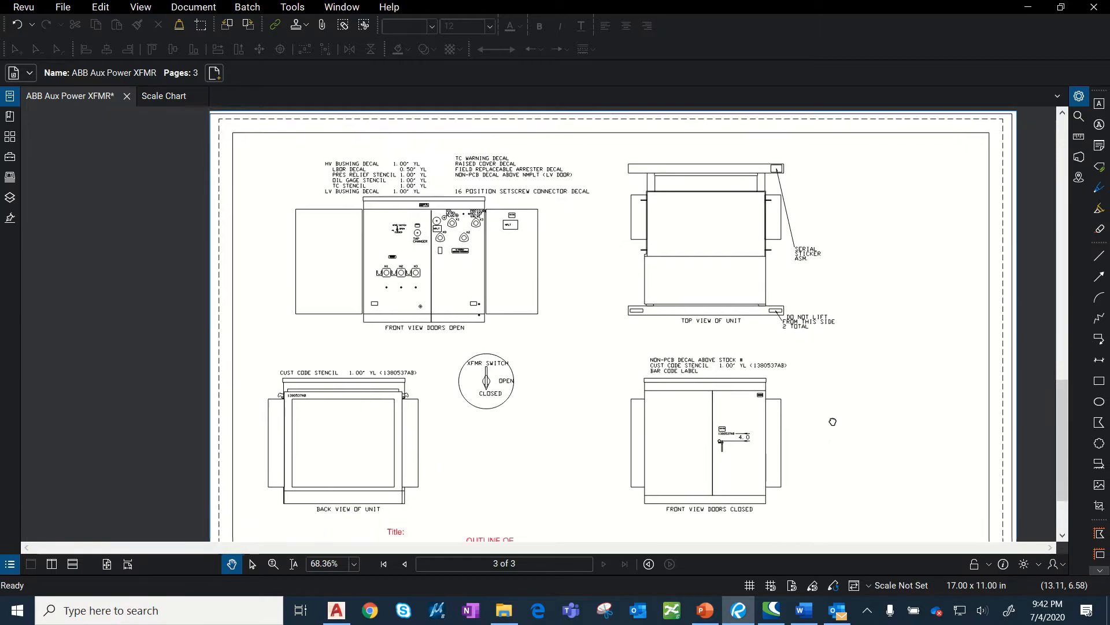
Look over page 3 of the ABB Aux Power XFMR PDF, and switch to the PDF To Vector EX.3 drawing in AutoCAD.
scroll(590, 372, "down", 1)
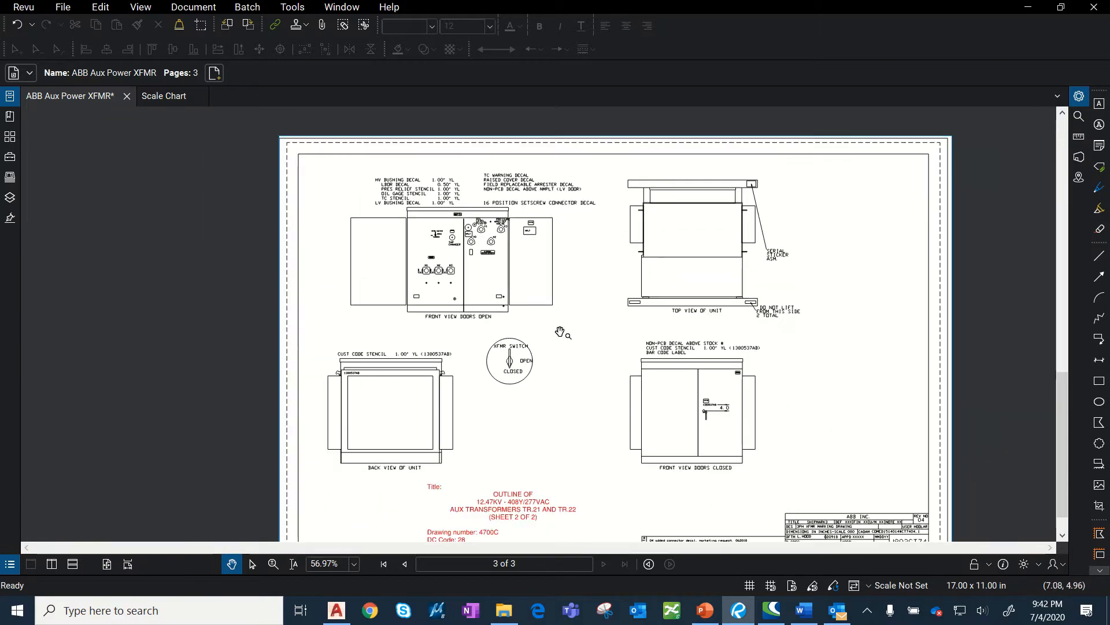
left_click_drag(564, 327, 518, 296)
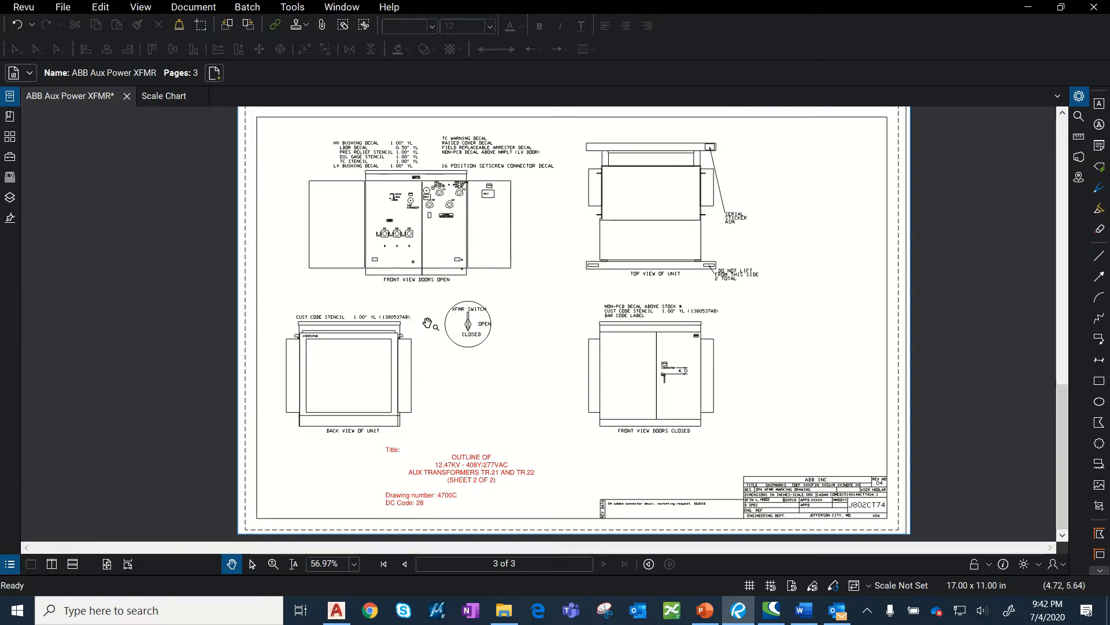
left_click(337, 611)
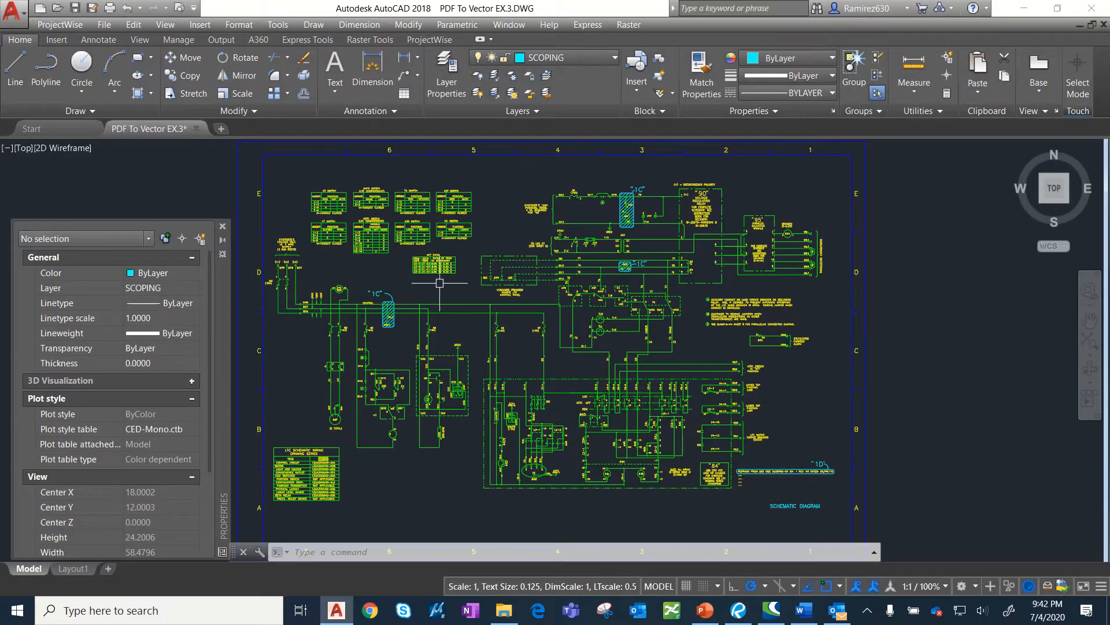
Move the schematic linework and its tables out of the border into the empty space on the border's right side.
scroll(439, 283, "down", 3)
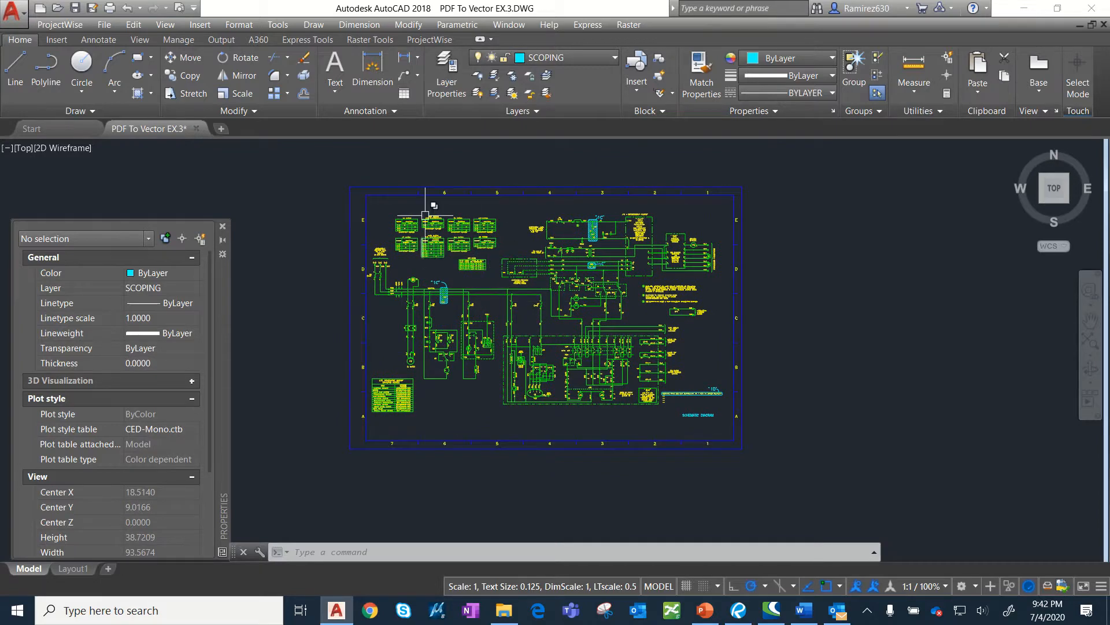
left_click(357, 161)
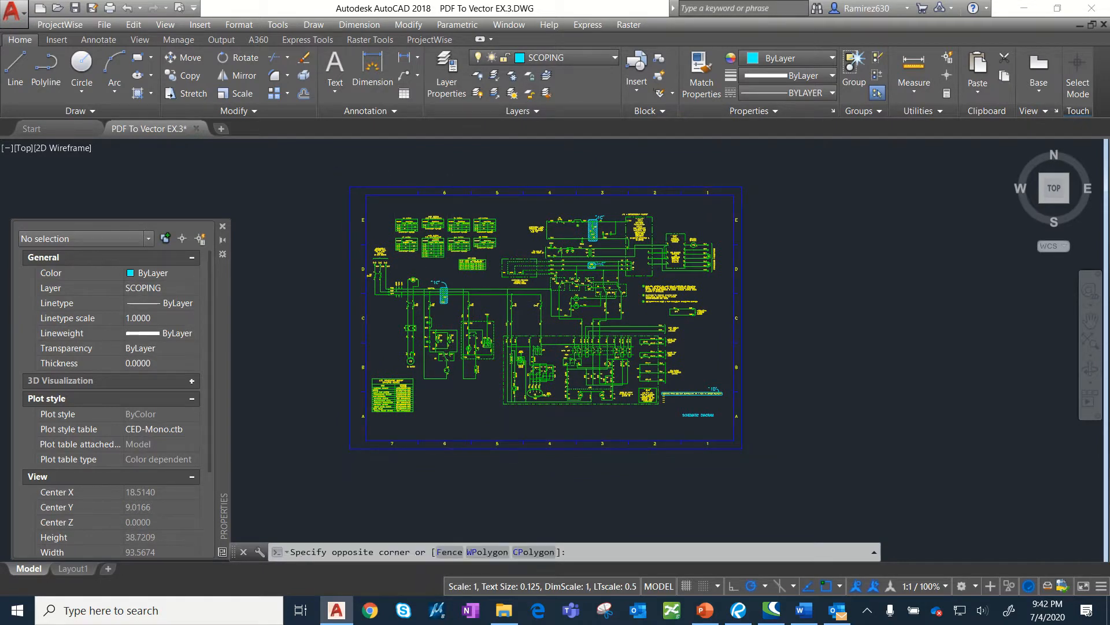
left_click(736, 426)
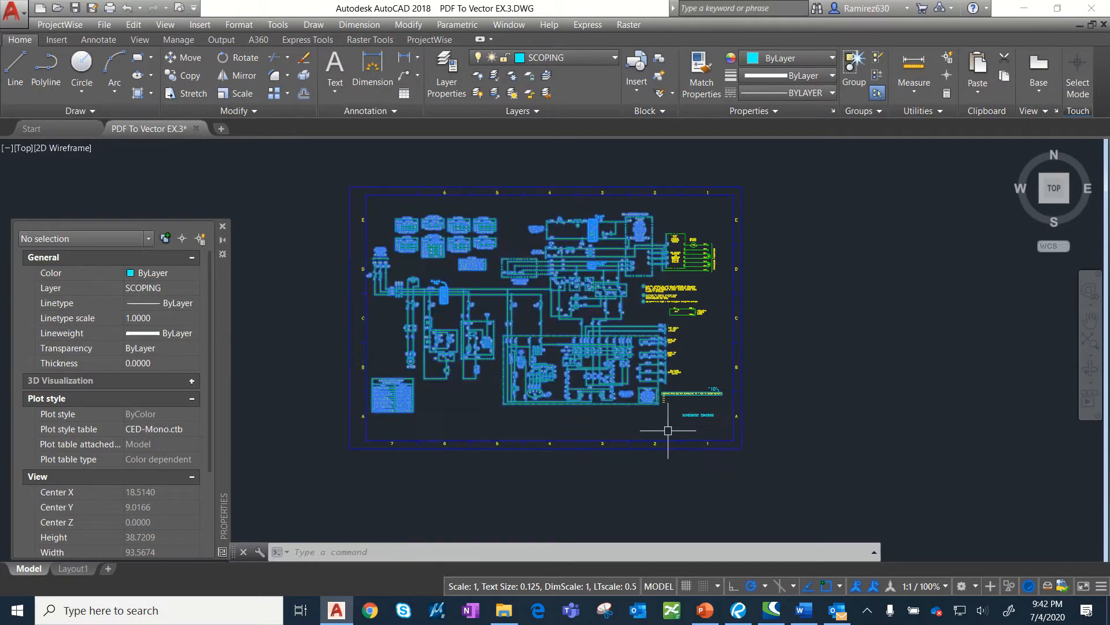
left_click(497, 148)
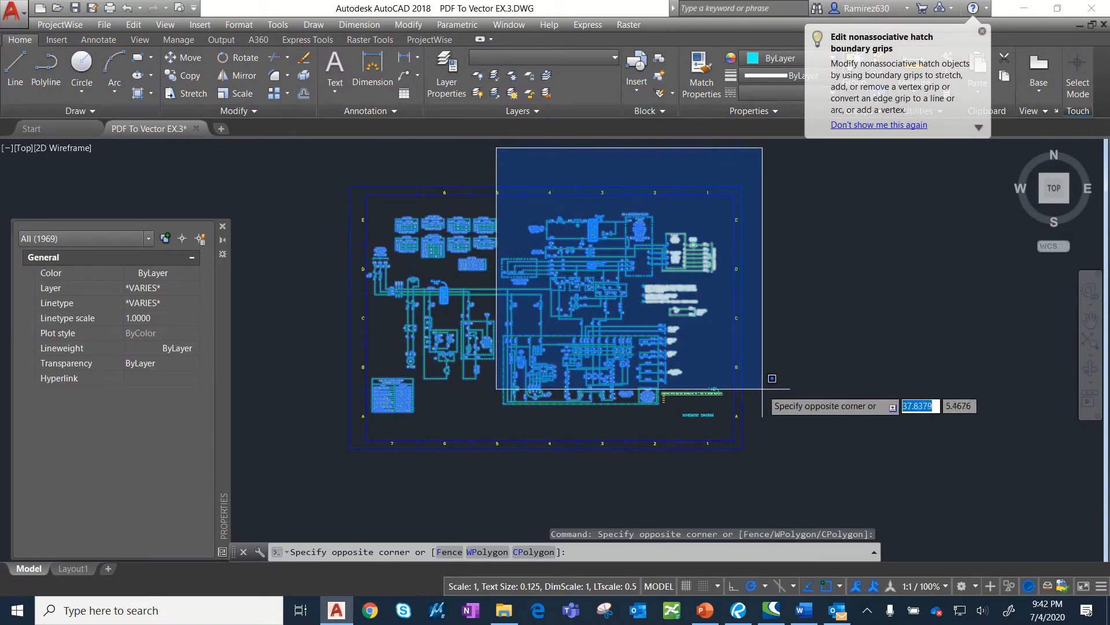
left_click(734, 351)
left_click(190, 59)
scroll(352, 211, "down", 3)
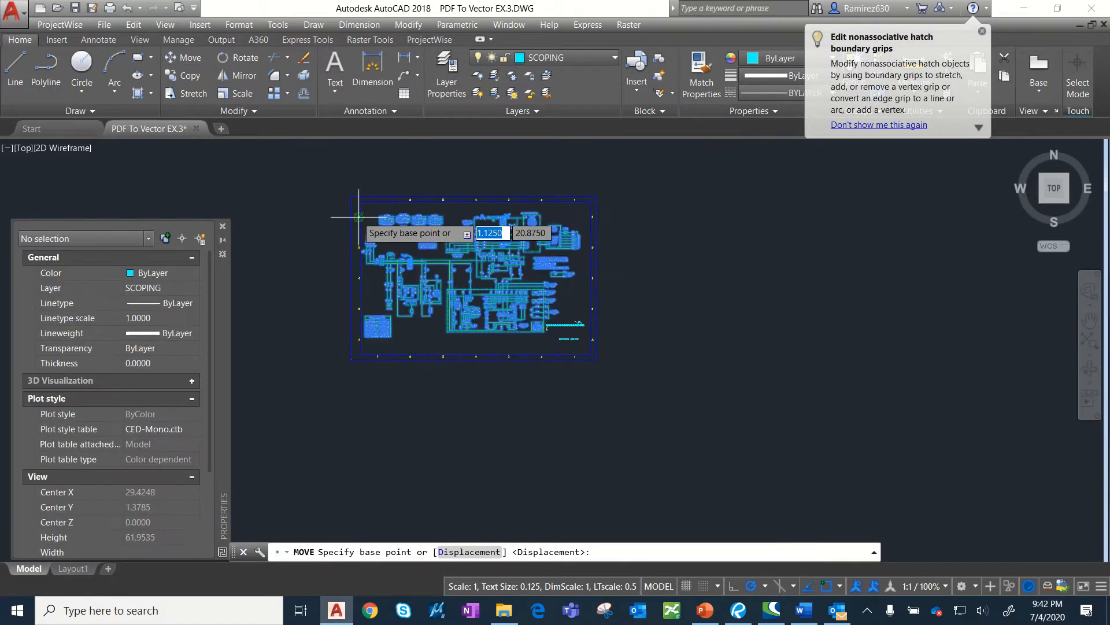
left_click(351, 166)
left_click(661, 167)
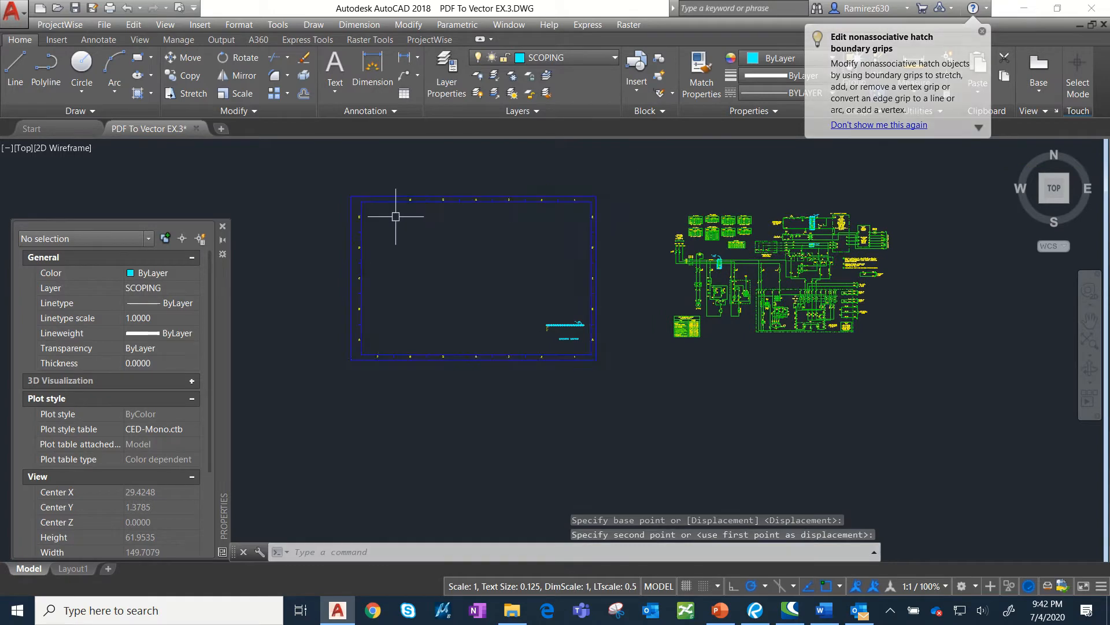
Import page 3 of ABB Aux Power XFMR.pdf from the Week 6 folder as a block on the current layer at scale 1.
scroll(420, 225, "up", 3)
middle_click_drag(426, 234, 479, 258)
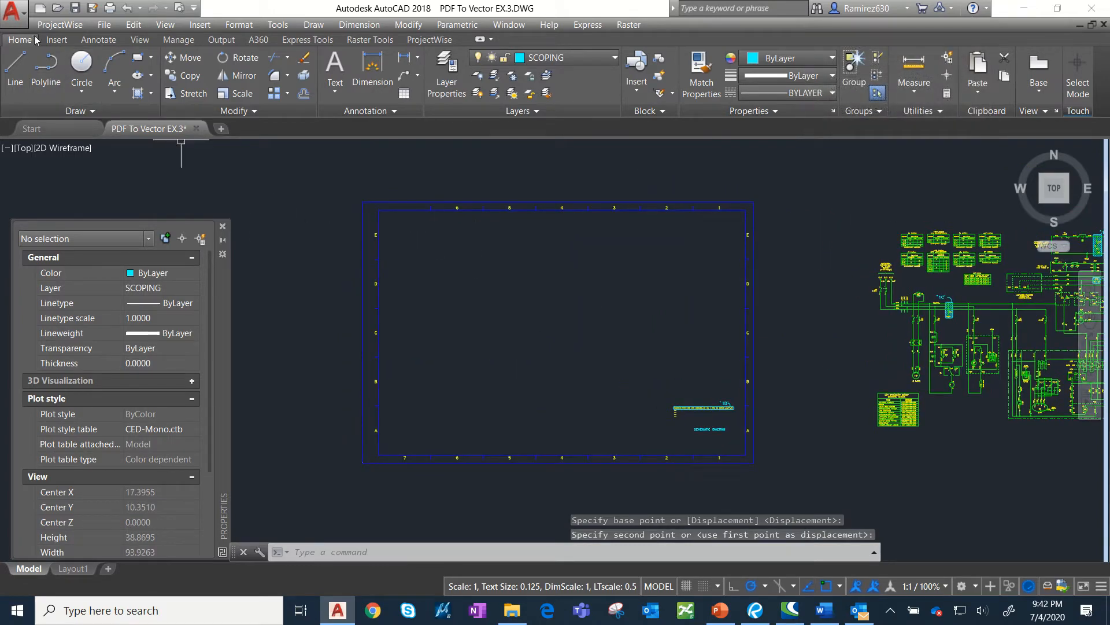
left_click(19, 15)
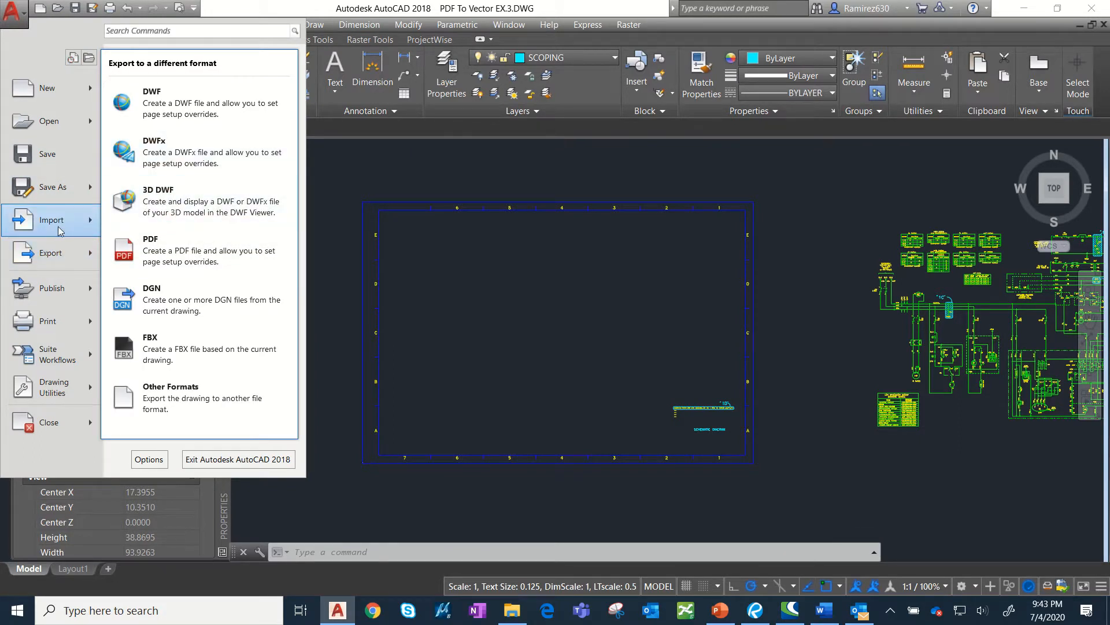
mouse_move(61, 231)
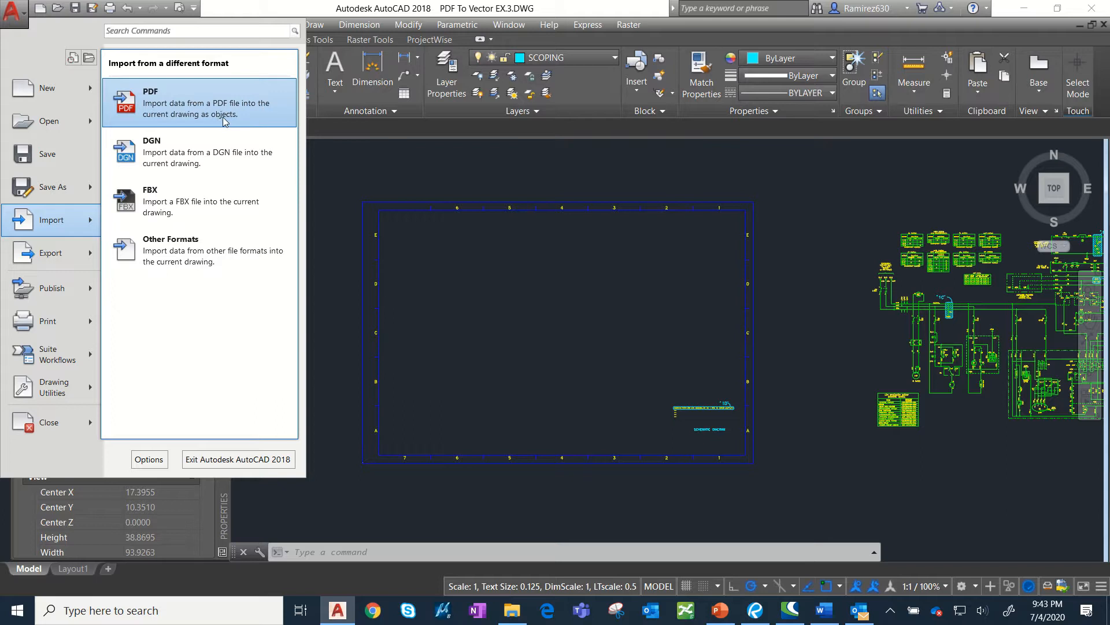
left_click(169, 100)
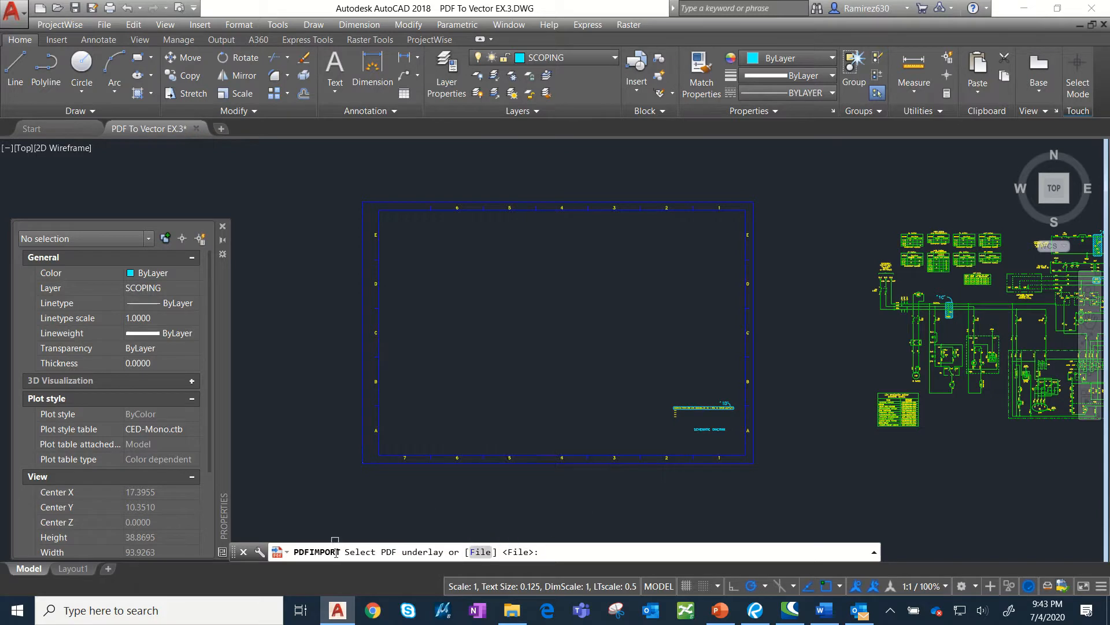
left_click(480, 552)
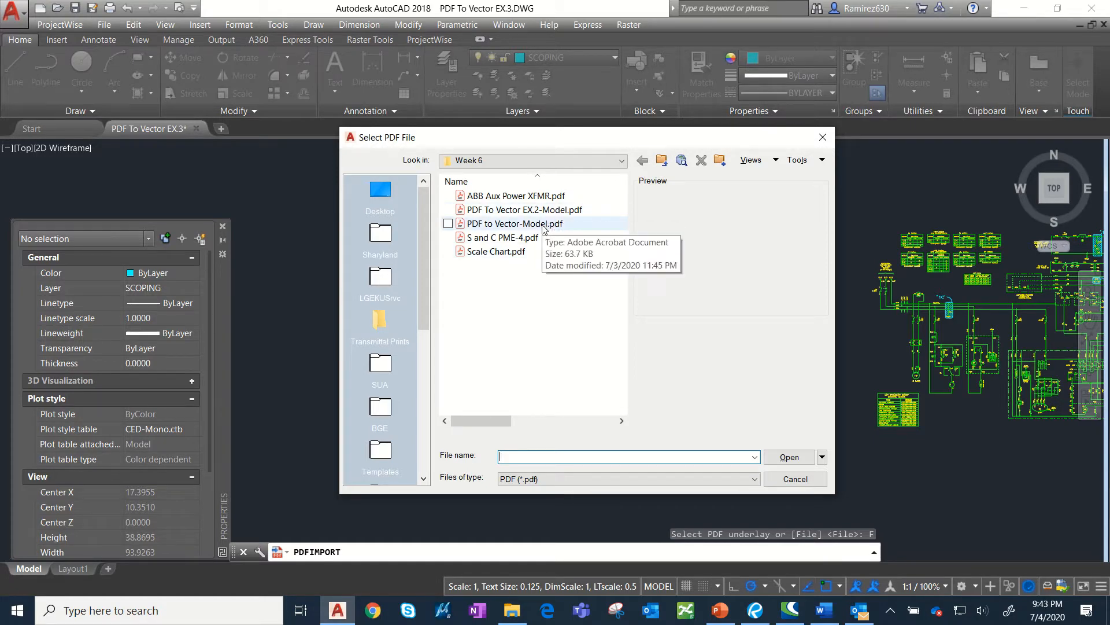
left_click(539, 199)
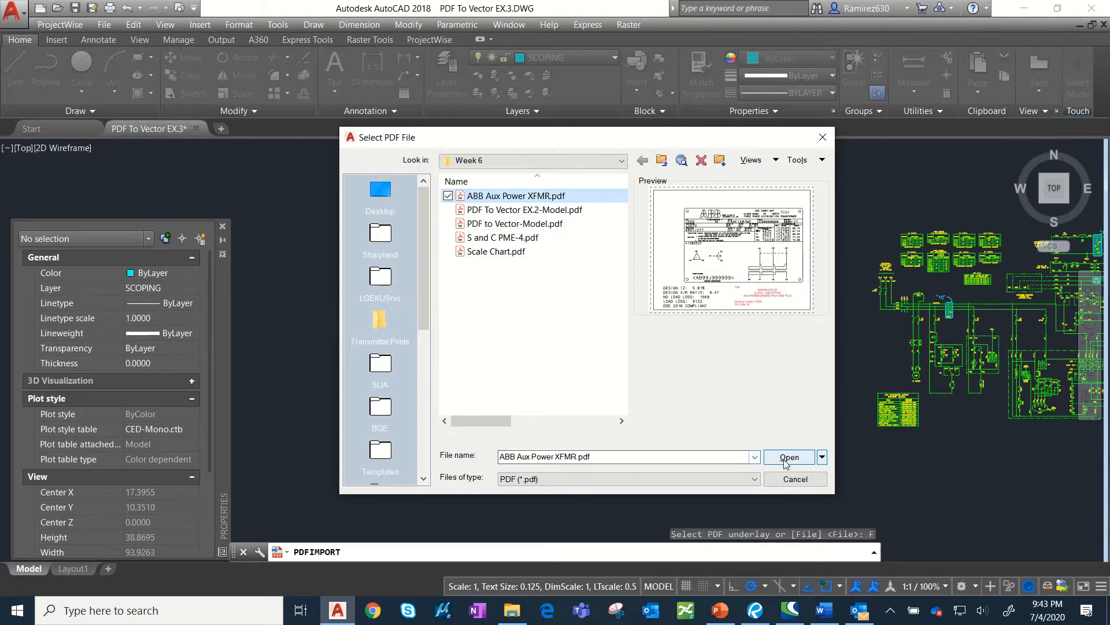
left_click(788, 457)
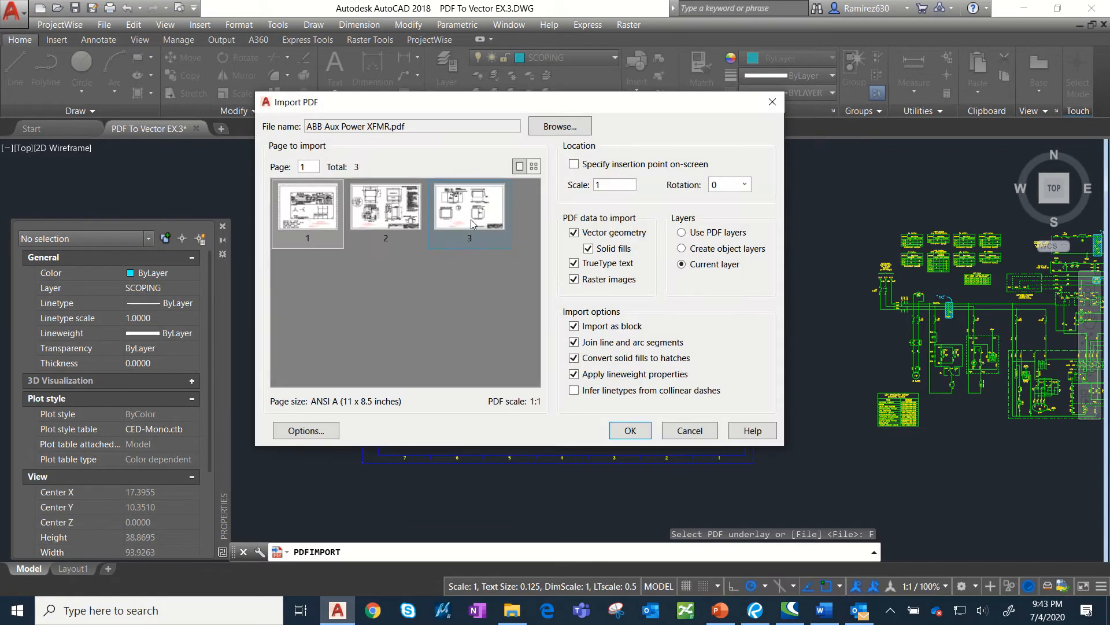
left_click(471, 220)
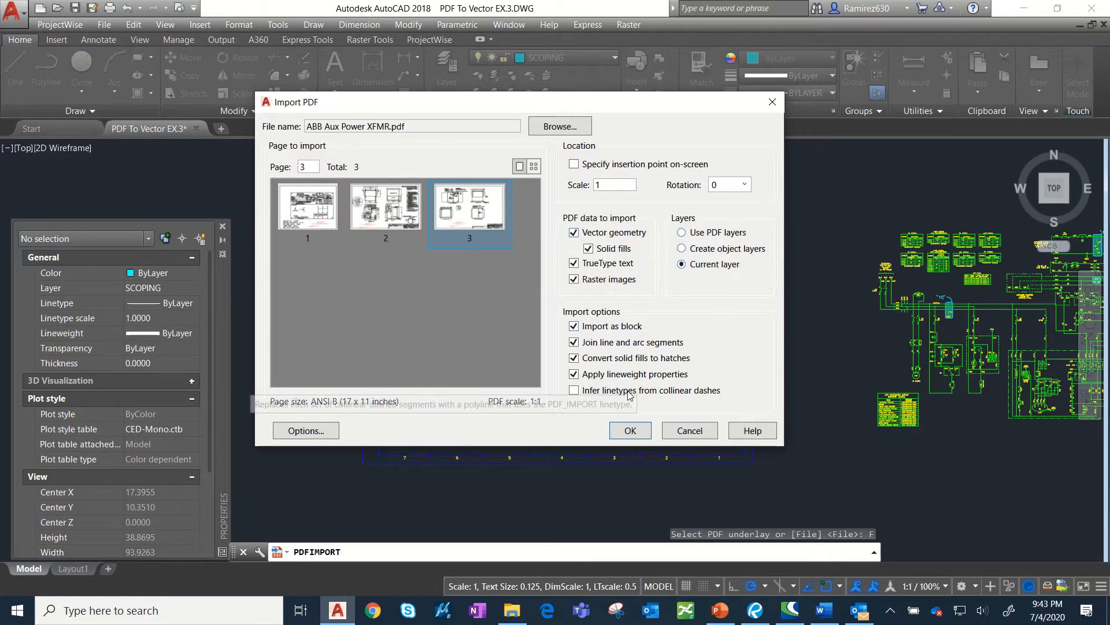
left_click(630, 431)
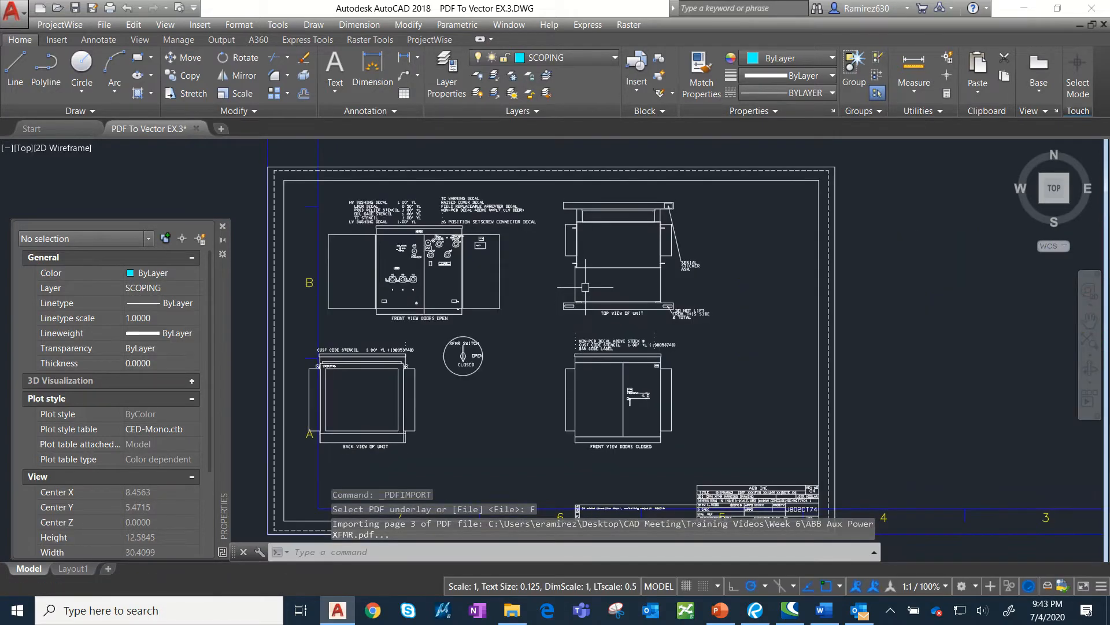
Move the imported transformer page block out of the border to the empty space above and to the right of the schematic.
left_click(571, 303)
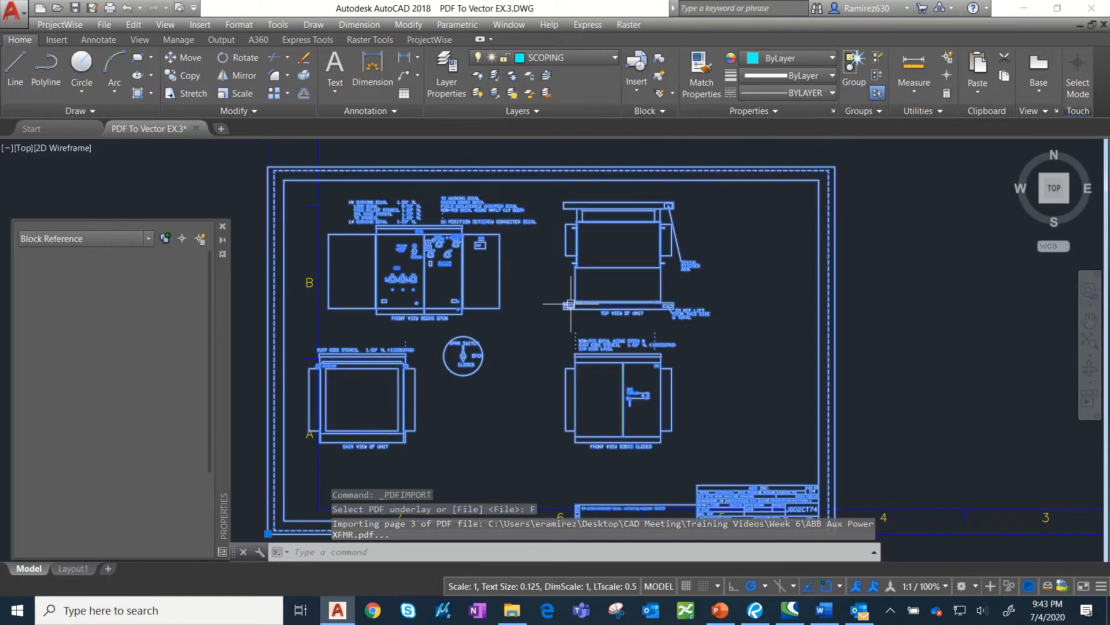
middle_click_drag(597, 290, 564, 254)
scroll(565, 253, "down", 2)
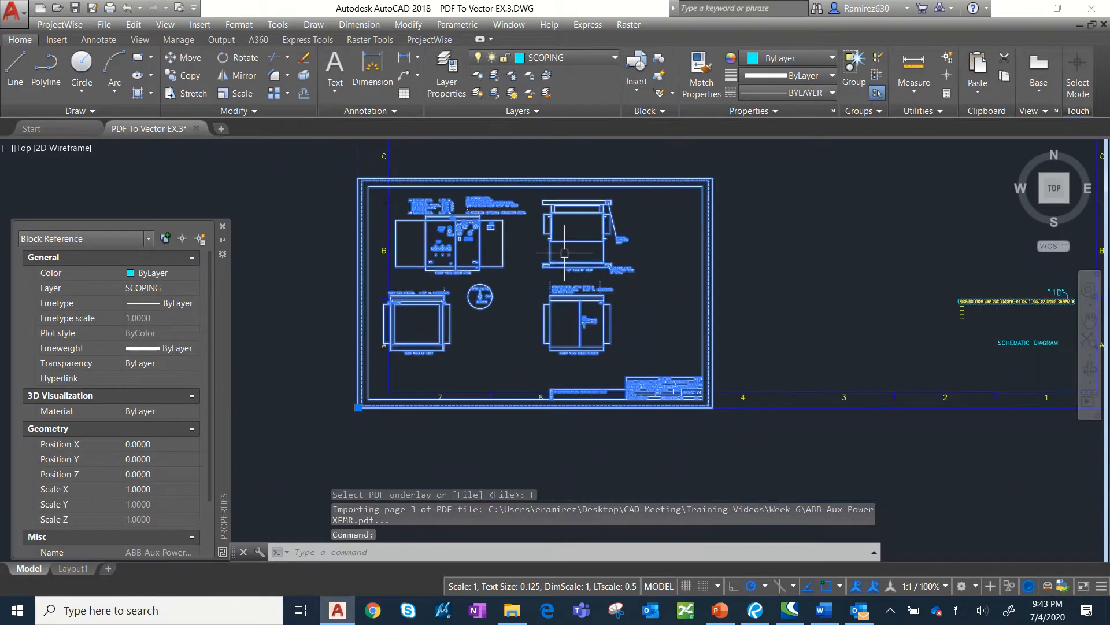
type("M")
key("Return")
left_click(523, 269)
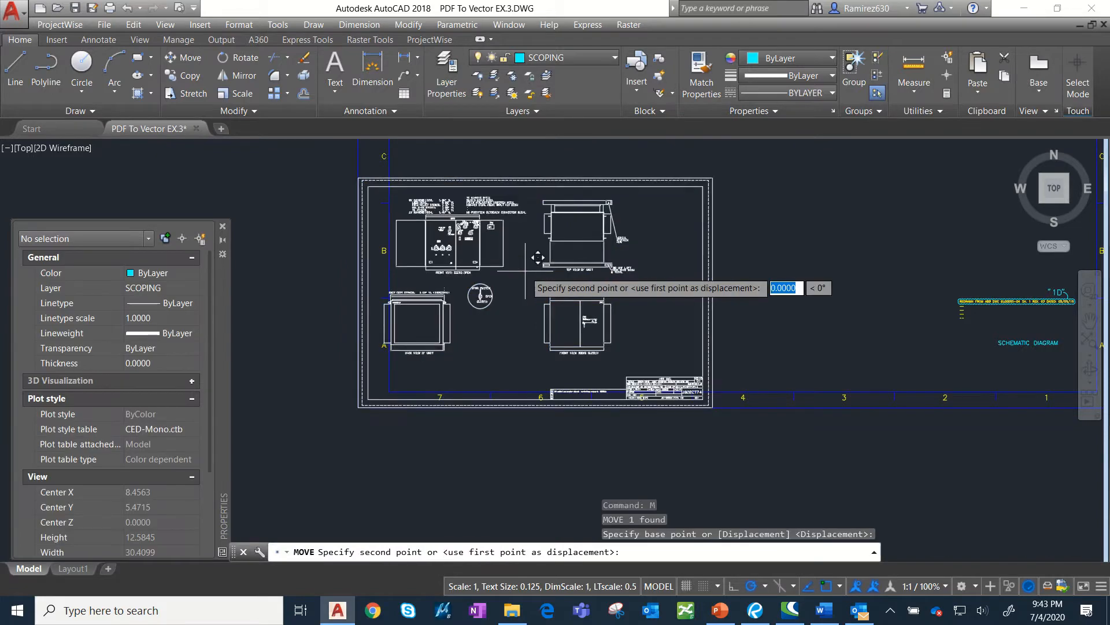
scroll(564, 292, "down", 4)
middle_click_drag(564, 292, 297, 301)
scroll(385, 341, "down", 4)
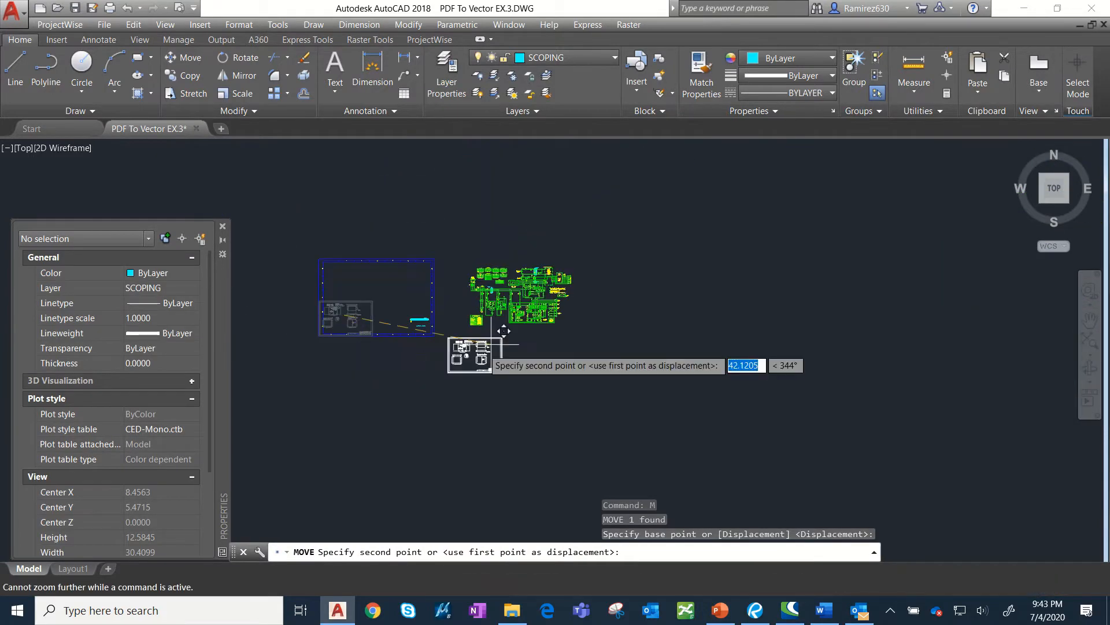
scroll(593, 214, "up", 6)
left_click(751, 192)
Explode the imported transformer page block into individual objects.
middle_click_drag(777, 194, 637, 304)
scroll(452, 350, "up", 2)
left_click(637, 308)
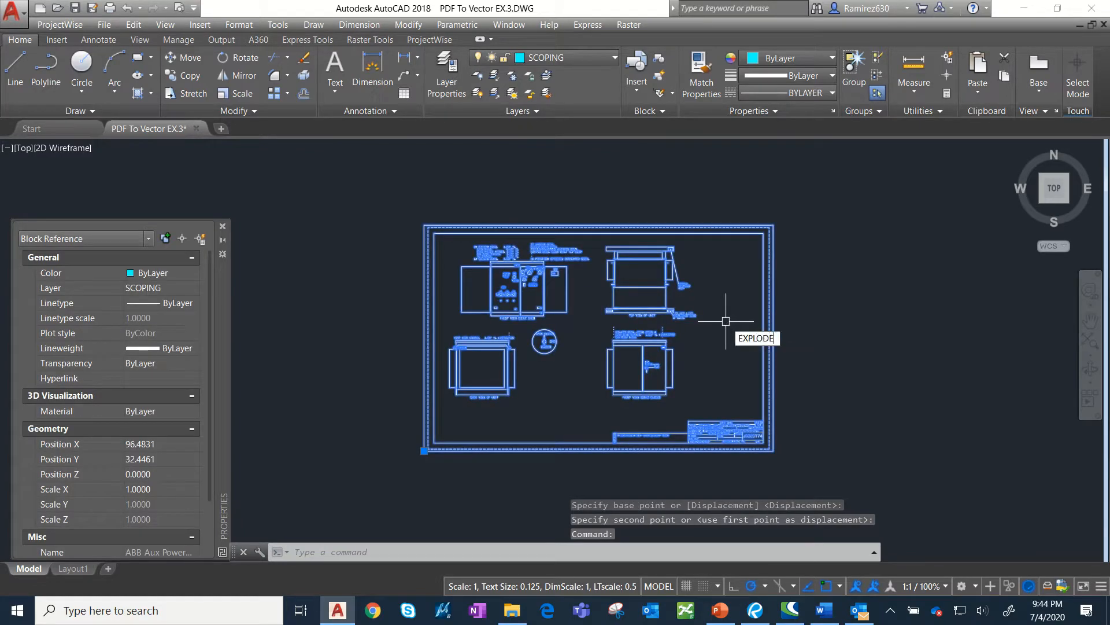
key("Return")
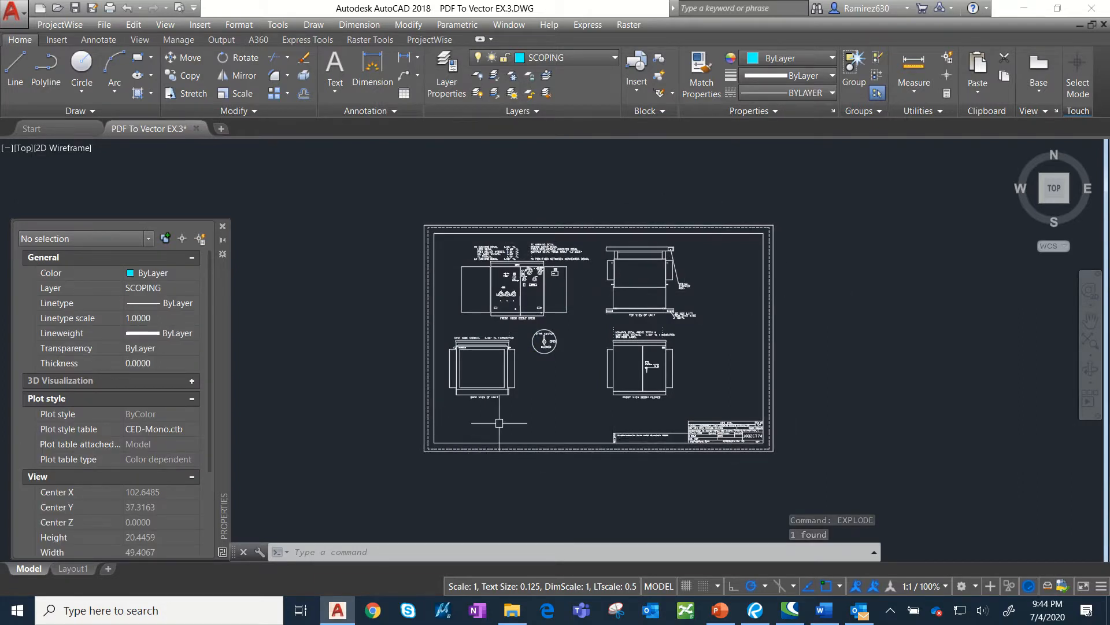
Delete the imported page's title block, solid frame lines and lower dashed border segments.
left_click(804, 407)
left_click(579, 457)
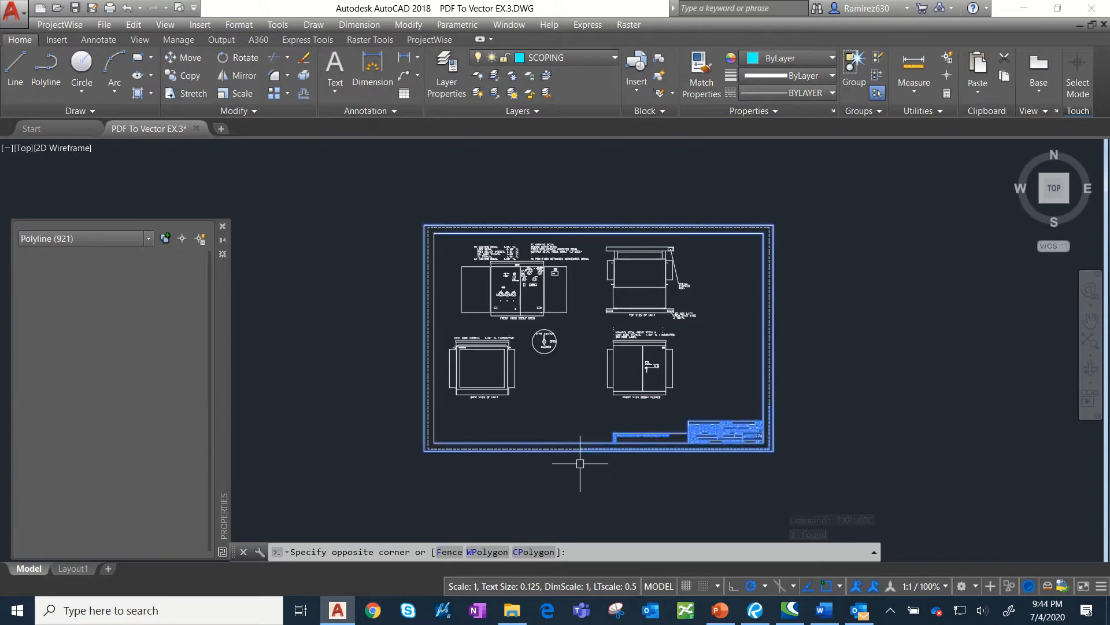
left_click(588, 411)
left_click(392, 488)
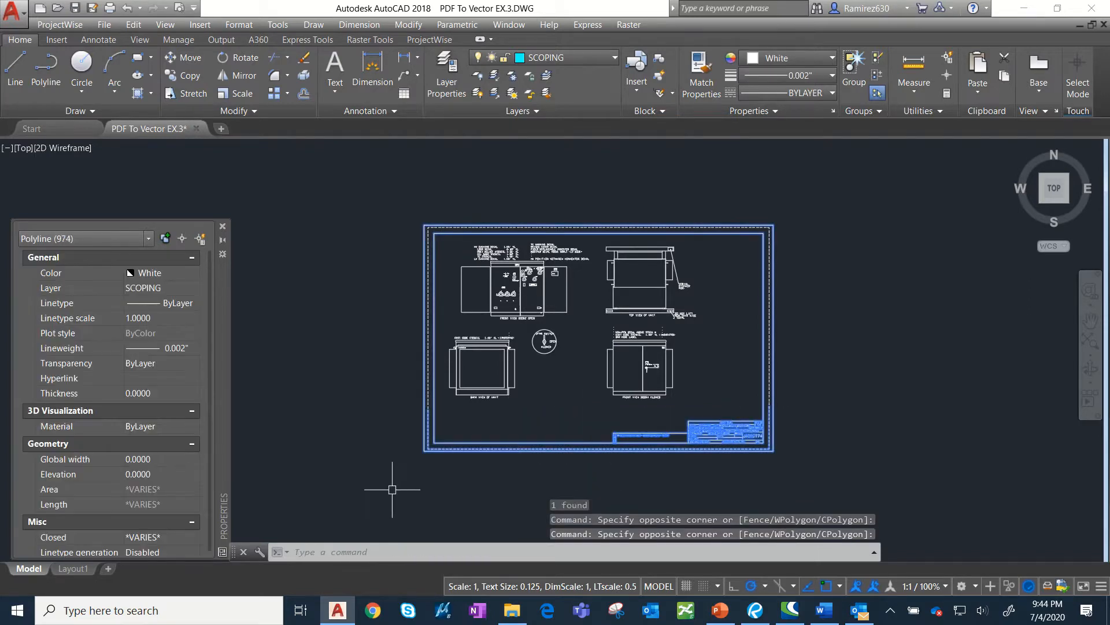
key("Delete")
Delete the remaining right, top and left dashed border lines around the transformer views.
left_click(818, 193)
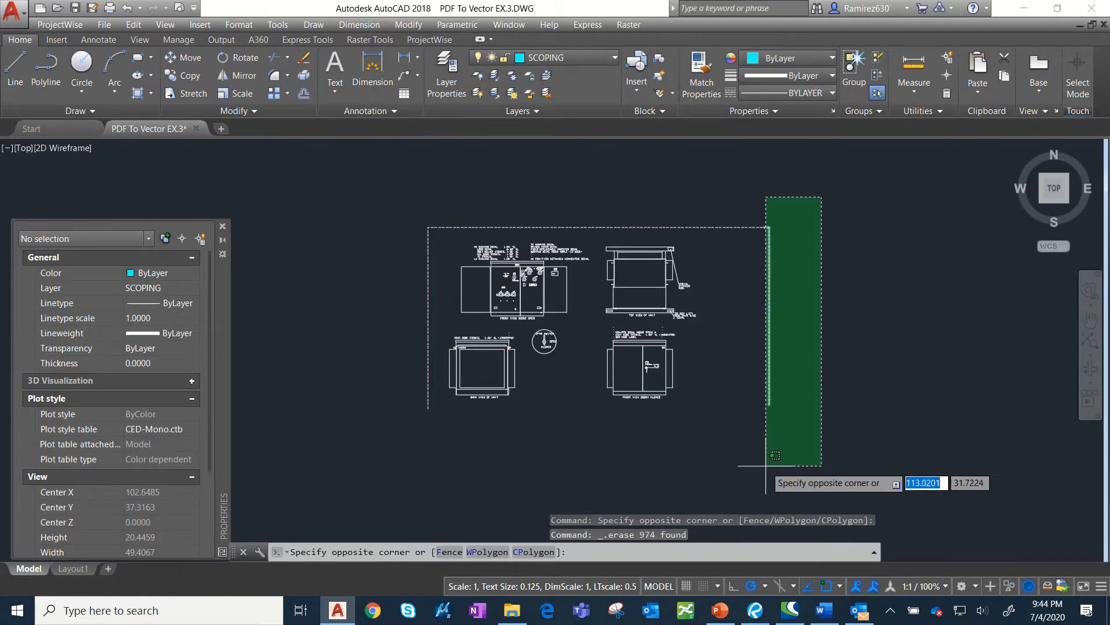
left_click(768, 495)
key("Delete")
left_click(830, 174)
left_click(405, 238)
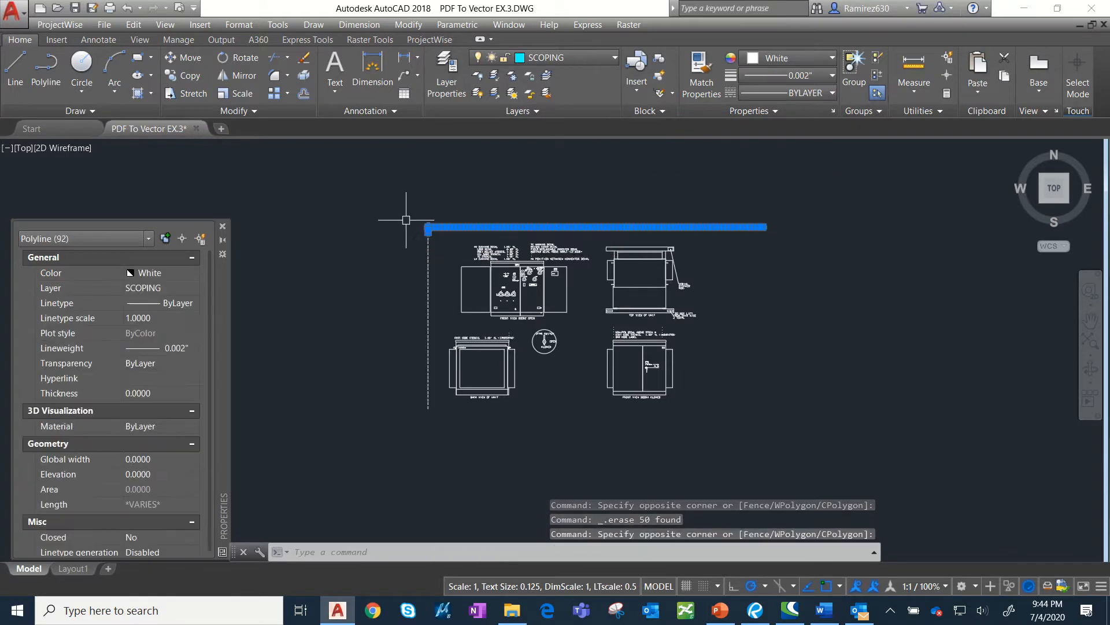
key("Delete")
left_click(441, 193)
left_click(397, 457)
key("Delete")
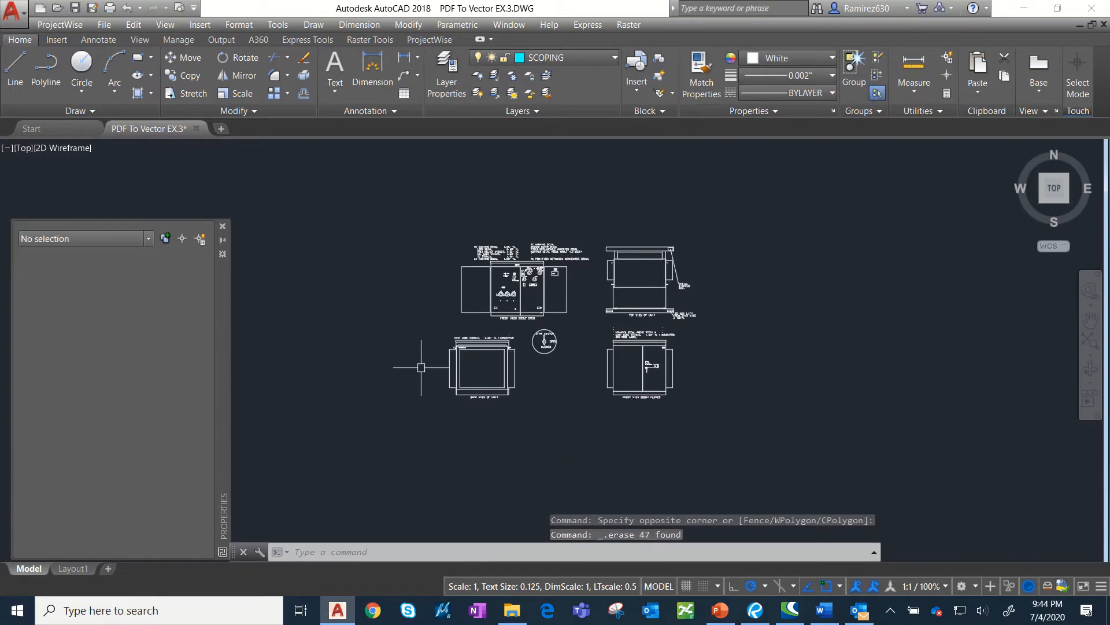
Examine the converted linework and lettering in the front view with doors open, including the XFMR switch and bushing details.
mouse_move(447, 331)
middle_mouse_down()
mouse_move(634, 266)
mouse_move(565, 238)
mouse_move(560, 258)
middle_mouse_up()
scroll(802, 202, "up", 3)
scroll(642, 241, "down", 1)
scroll(334, 230, "up", 1)
scroll(333, 230, "up", 1)
scroll(479, 240, "down", 1)
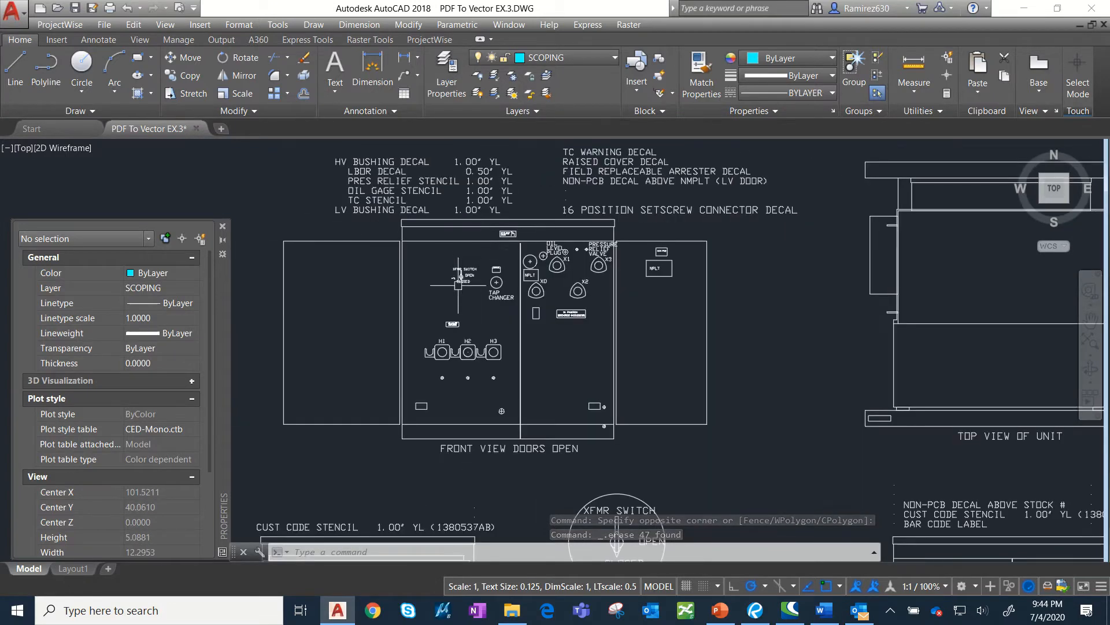
scroll(461, 321, "up", 3)
scroll(501, 334, "down", 1)
middle_click_drag(515, 309, 522, 454)
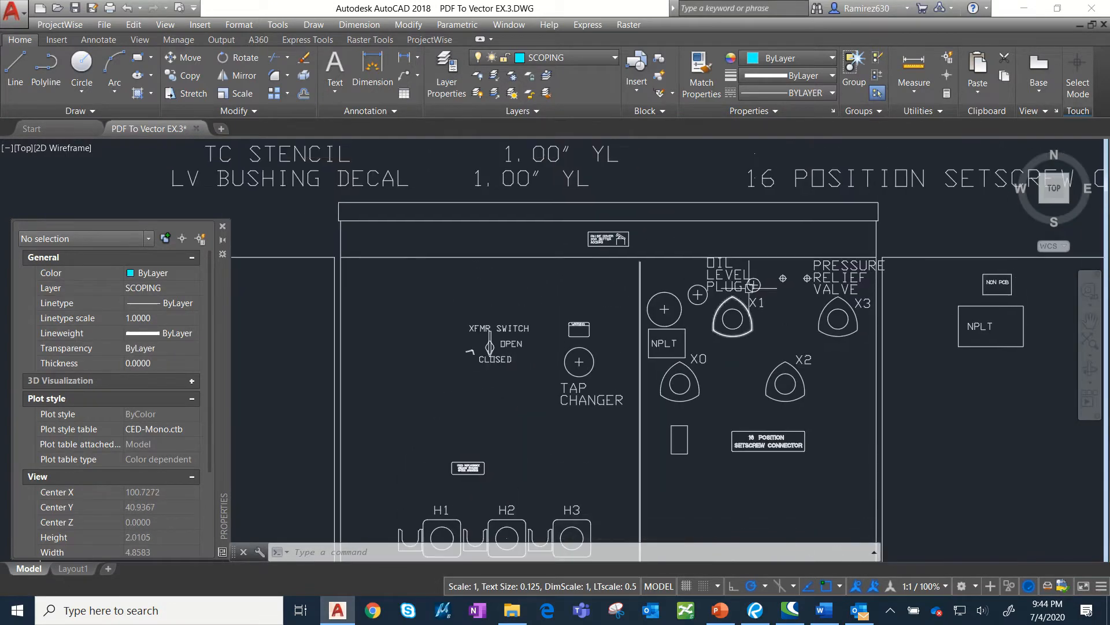
scroll(775, 266, "up", 2)
scroll(791, 288, "down", 4)
middle_click_drag(755, 354, 711, 232)
scroll(727, 343, "down", 5)
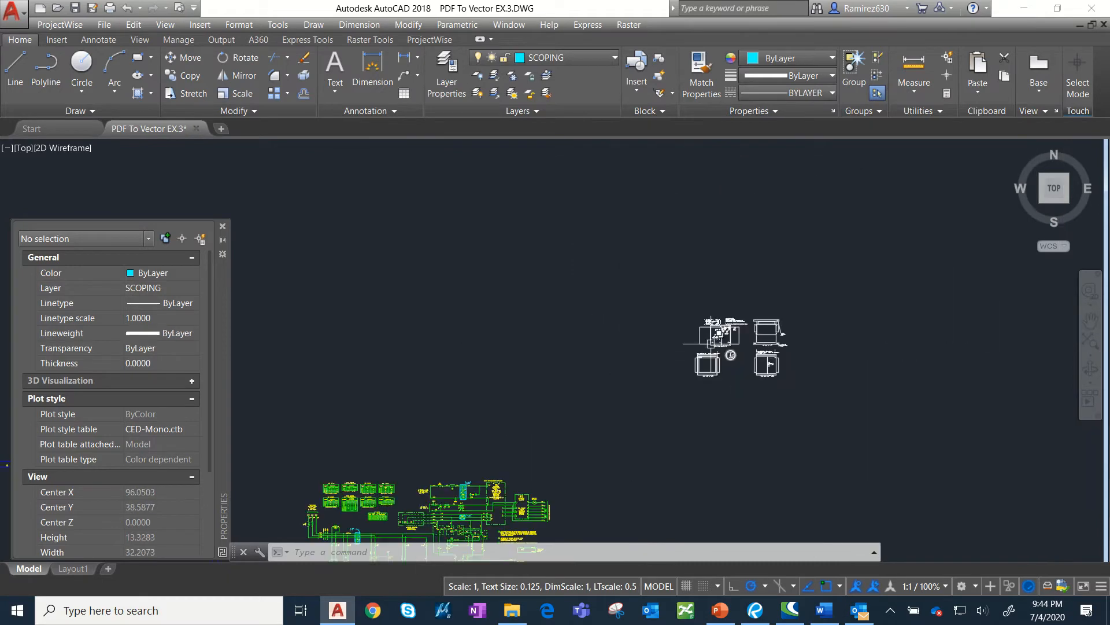
Check the empty border sheet, and inspect the decal notes above the front view with doors open.
mouse_move(726, 343)
middle_mouse_down()
mouse_move(922, 169)
mouse_move(953, 197)
middle_mouse_up()
mouse_move(284, 437)
left_mouse_down()
mouse_move(530, 389)
mouse_move(525, 382)
left_mouse_up()
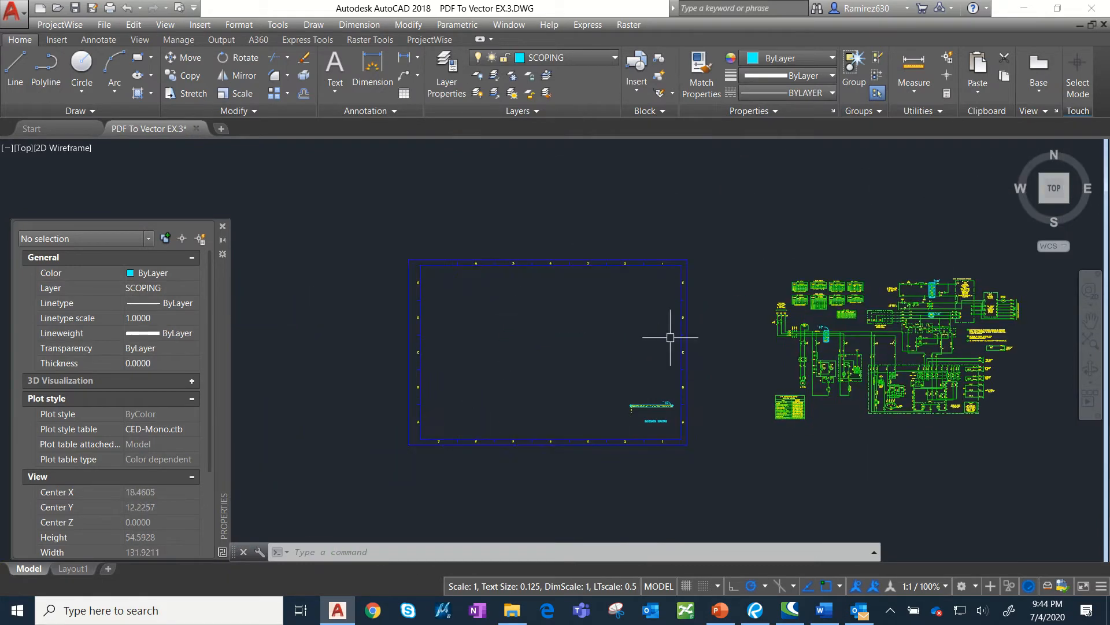
left_click_drag(684, 329, 293, 412)
scroll(865, 191, "up", 4)
scroll(813, 210, "up", 1)
scroll(399, 274, "up", 4)
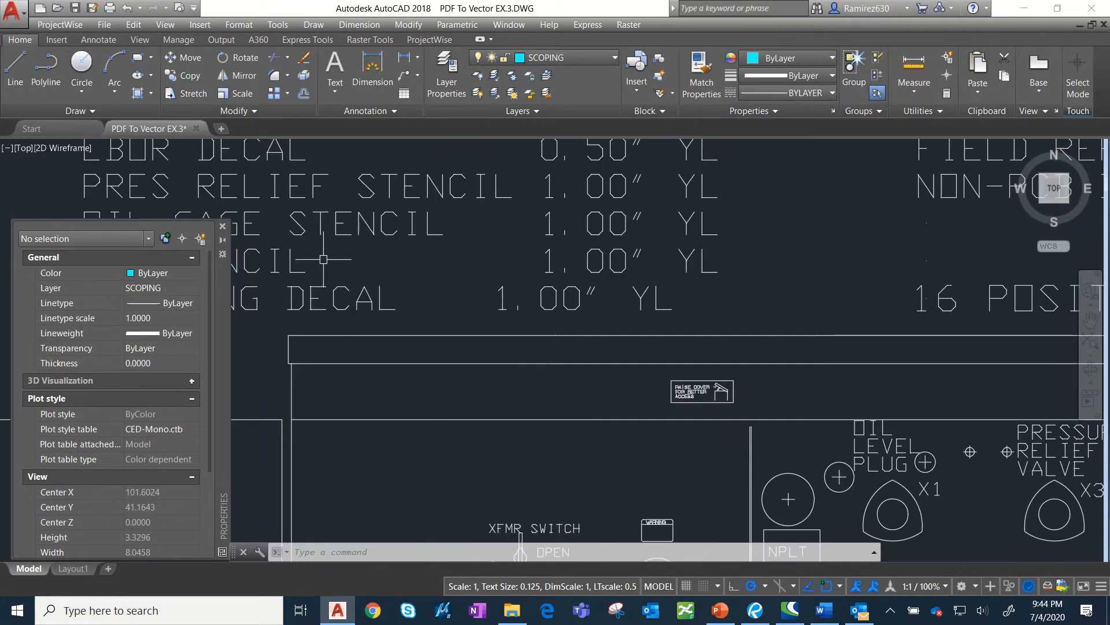
scroll(511, 300, "down", 3)
middle_click_drag(530, 318, 480, 244)
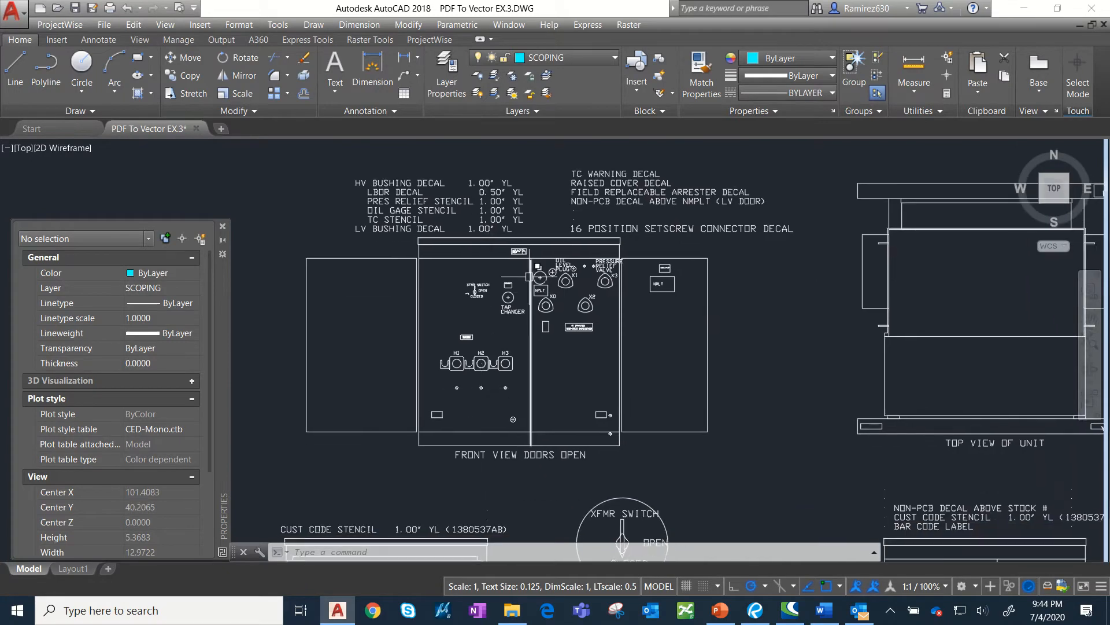
Check the text height of the POSITION label in the 43 SWITCH table.
scroll(483, 320, "up", 3)
scroll(505, 307, "down", 9)
middle_click_drag(277, 491, 873, 205)
scroll(465, 270, "up", 6)
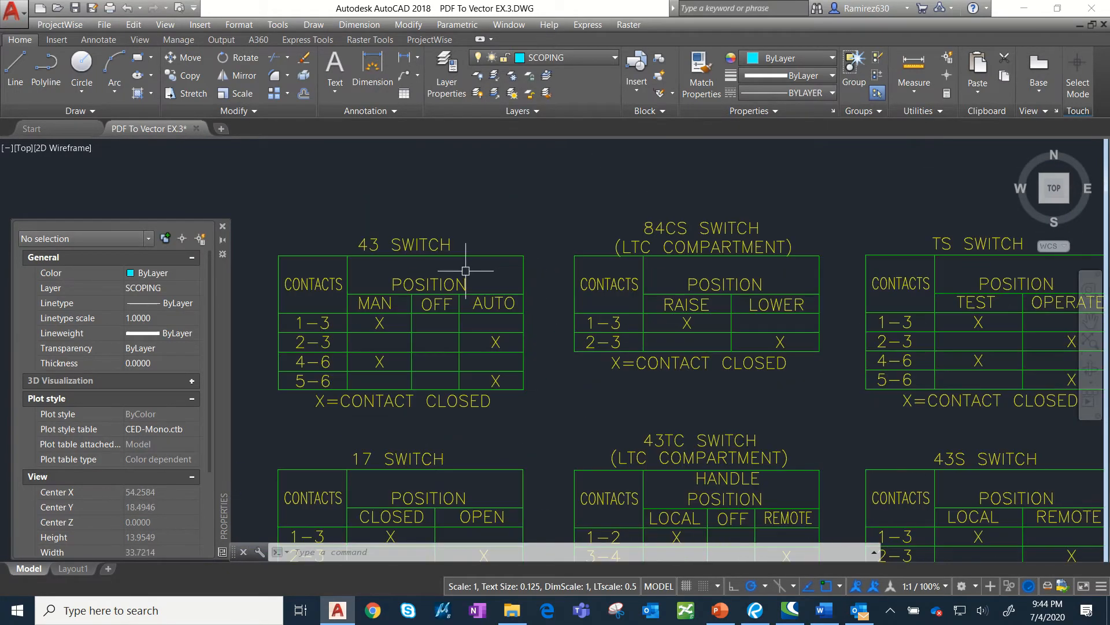
scroll(466, 270, "up", 2)
scroll(443, 251, "up", 2)
left_click(474, 281)
left_click(327, 310)
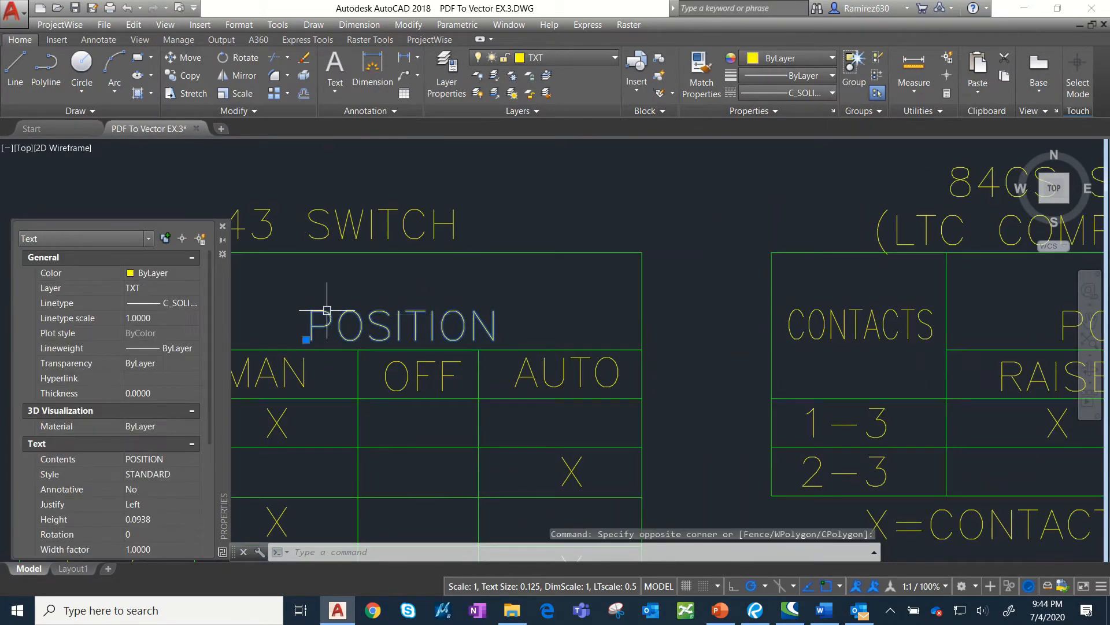
middle_click_drag(327, 310, 552, 247)
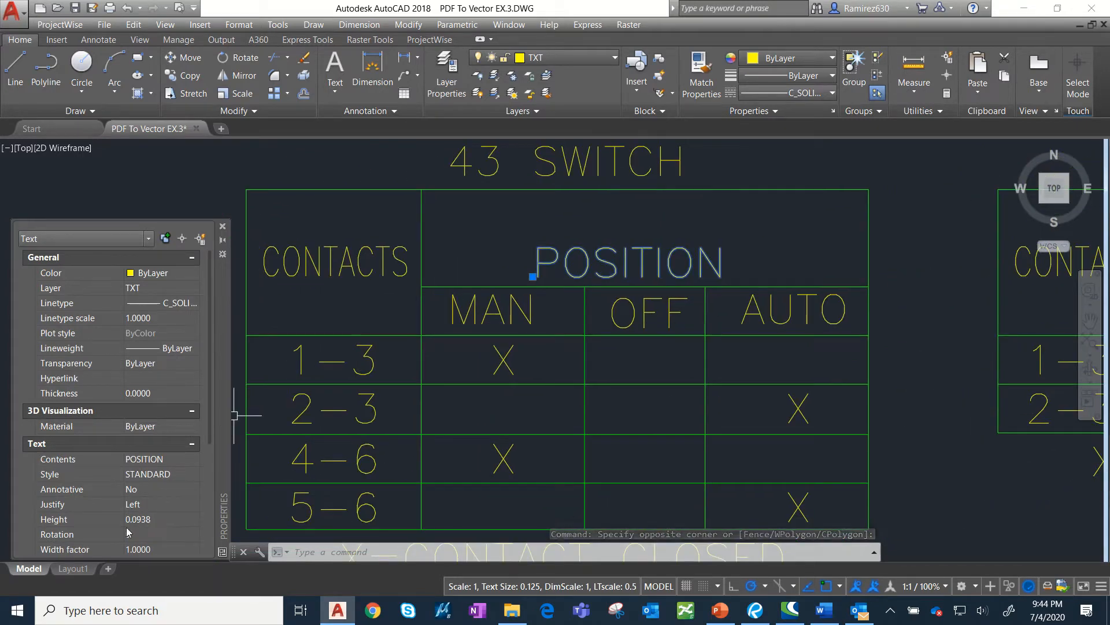
left_click(533, 271)
double_click(538, 266)
Move the POSITION text out of the 43 SWITCH table to the imported front view, comparing its size with the XFMR SWITCH lettering.
left_click(532, 276)
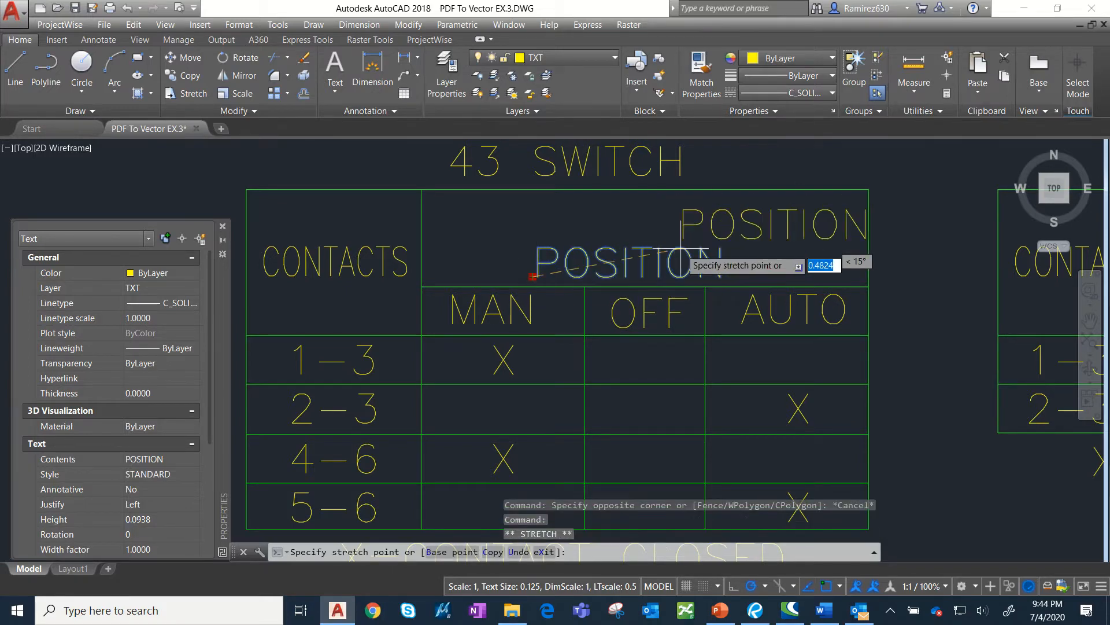
scroll(707, 299, "down", 10)
scroll(715, 301, "up", 10)
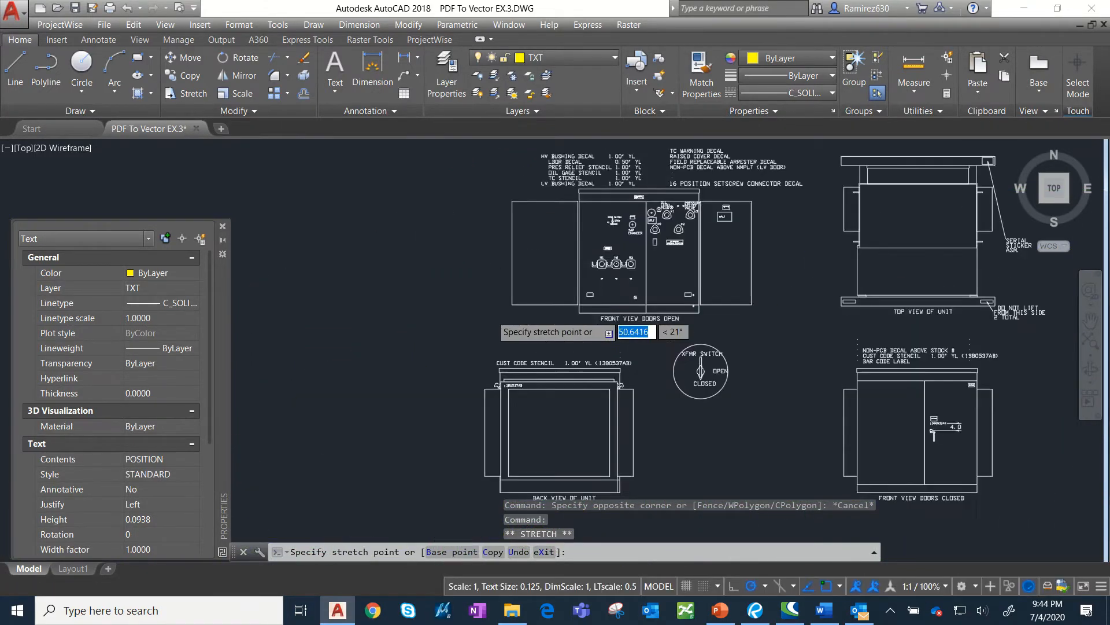
scroll(755, 323, "down", 6)
middle_click_drag(756, 318, 558, 416)
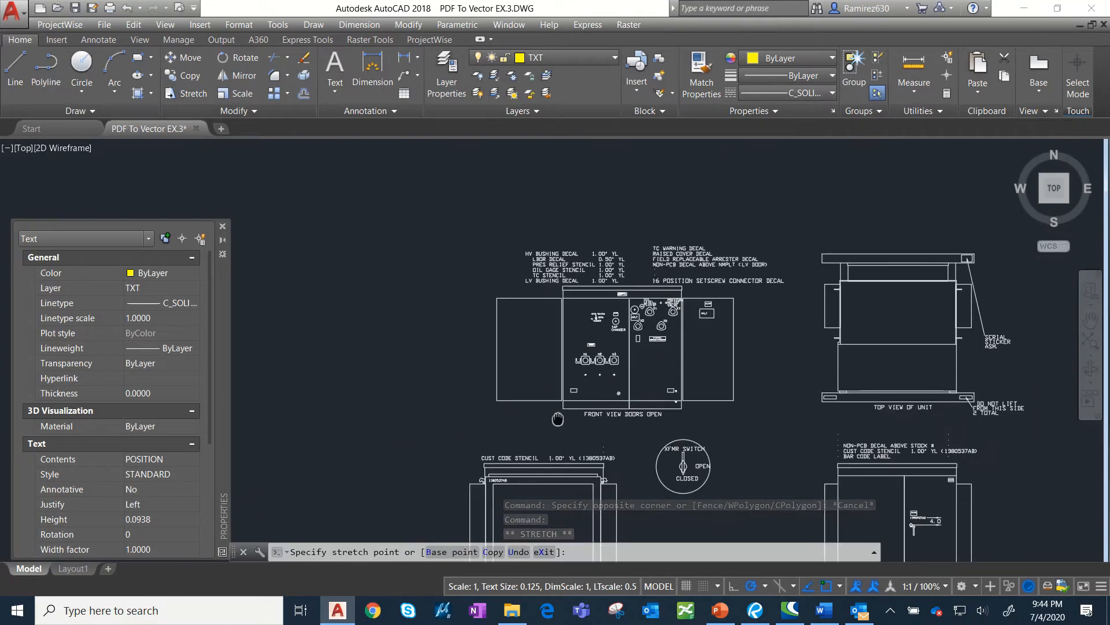
scroll(615, 314, "up", 4)
scroll(618, 328, "up", 6)
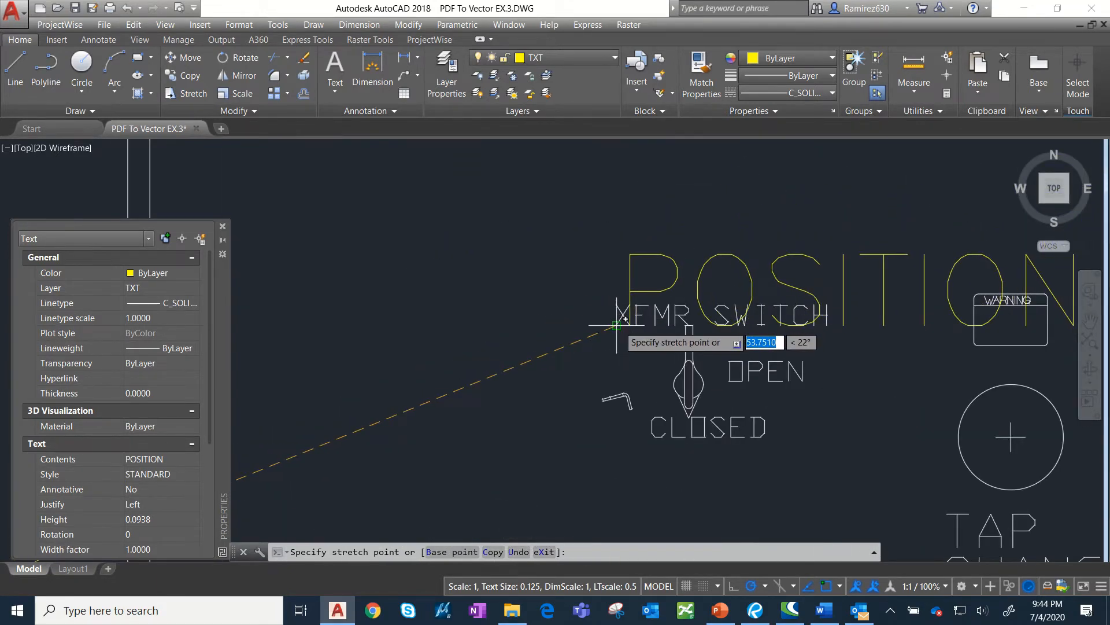
scroll(618, 317, "down", 8)
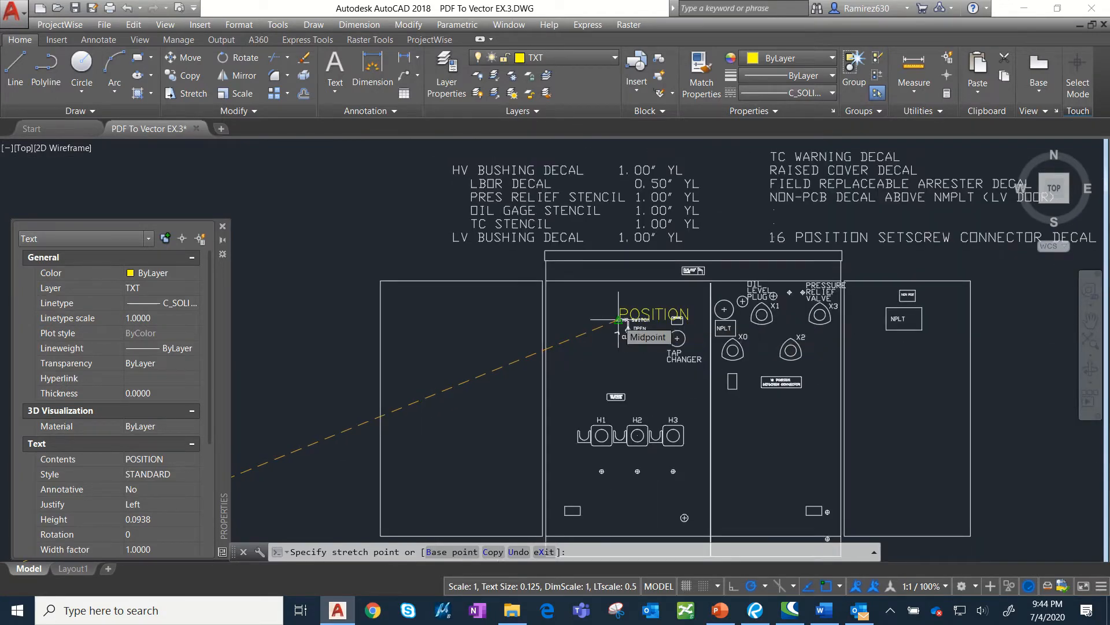
key("Escape")
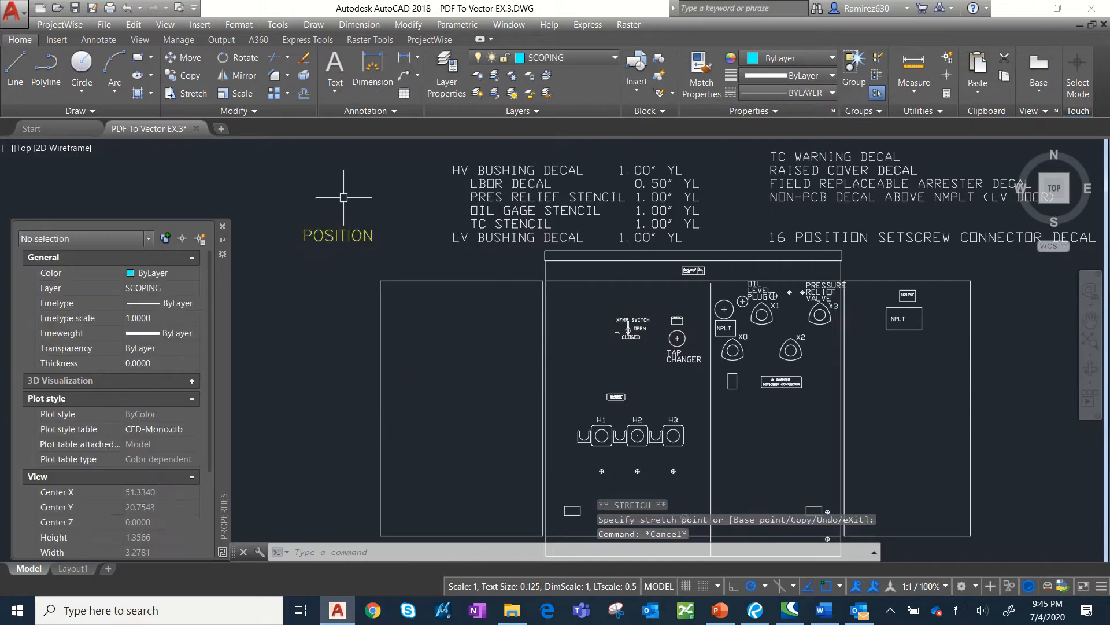
Delete the POSITION text placed beside the front view's decal notes.
left_click(344, 198)
left_click(310, 257)
key("Delete")
Draw a horizontal helper line along the baseline of the XFMR SWITCH lettering, extending past its first letter.
scroll(578, 297, "up", 2)
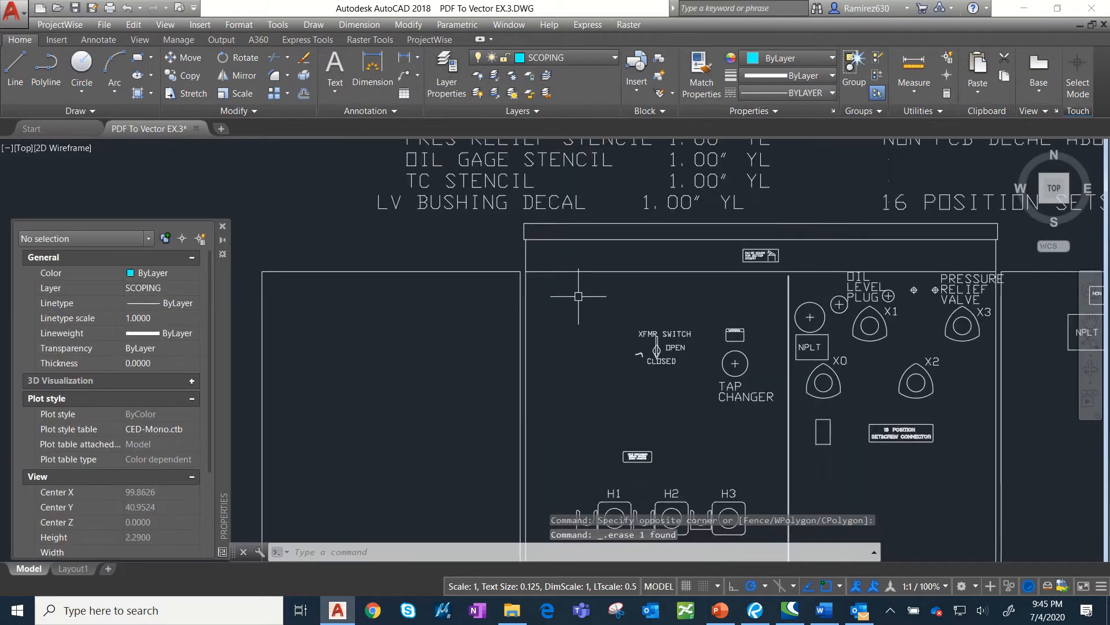
scroll(636, 208, "up", 8)
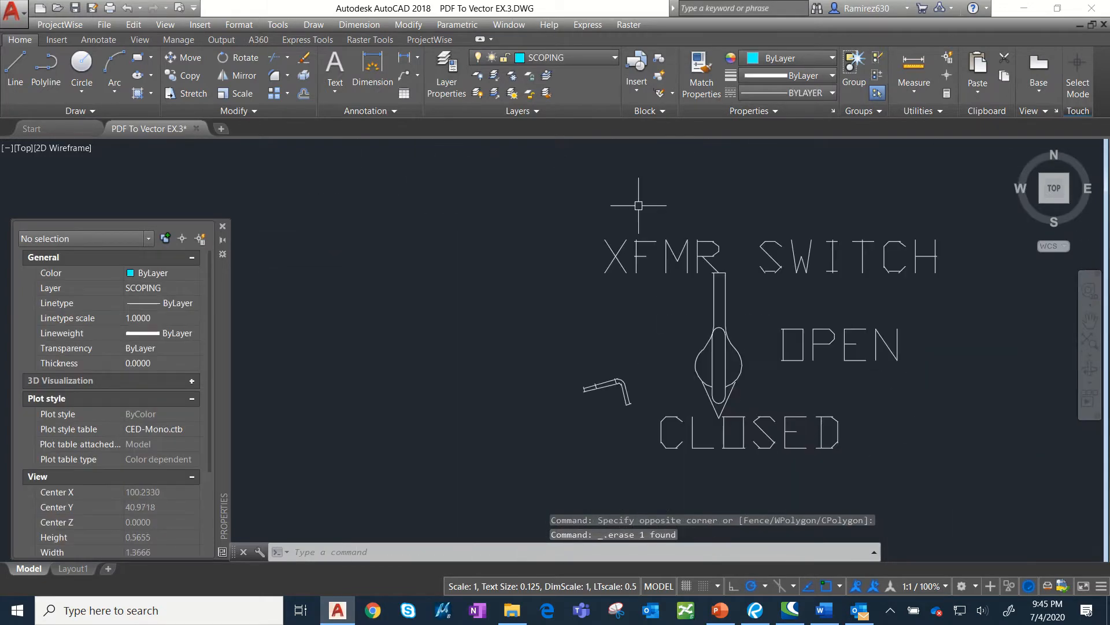
left_click(16, 72)
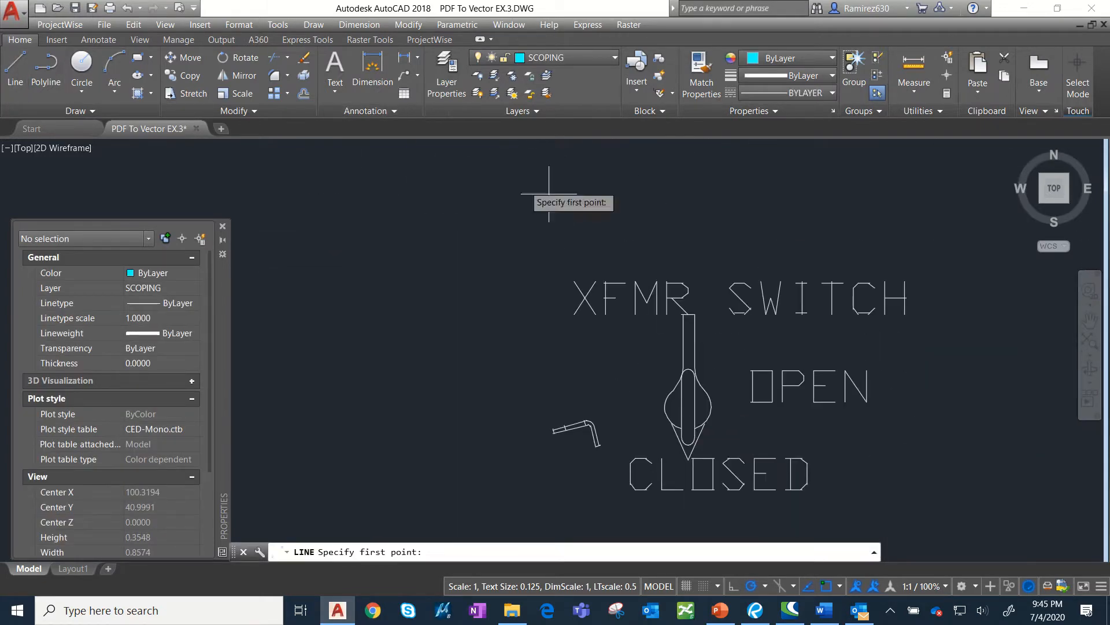
left_click(903, 314)
left_click(457, 314)
key("Escape")
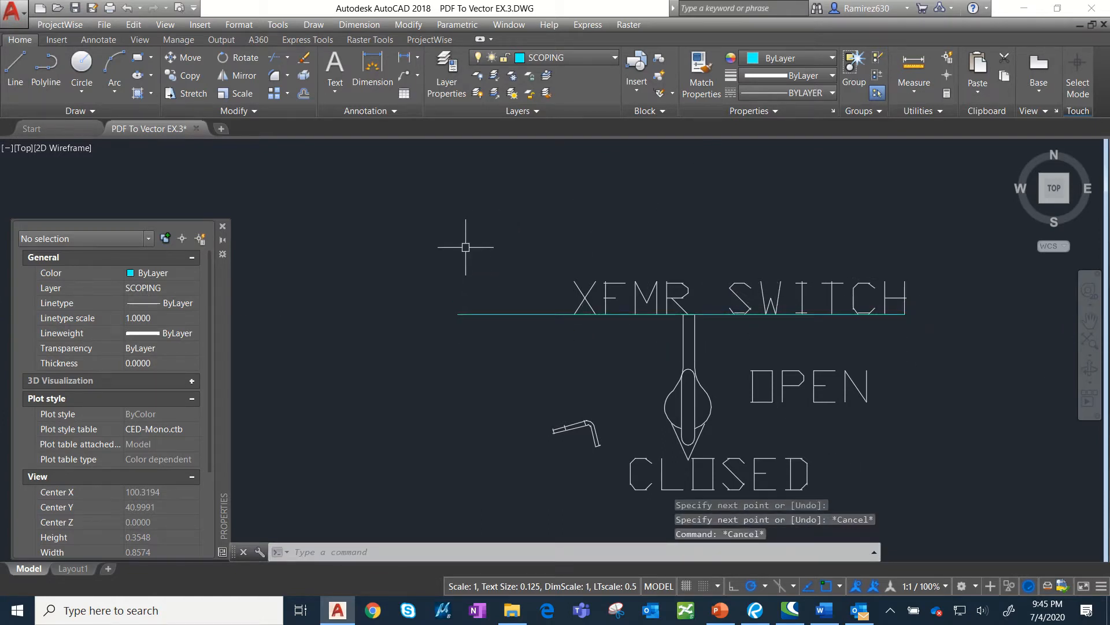
Offset the baseline helper line upward by 0.0938.
type("O")
key("Return")
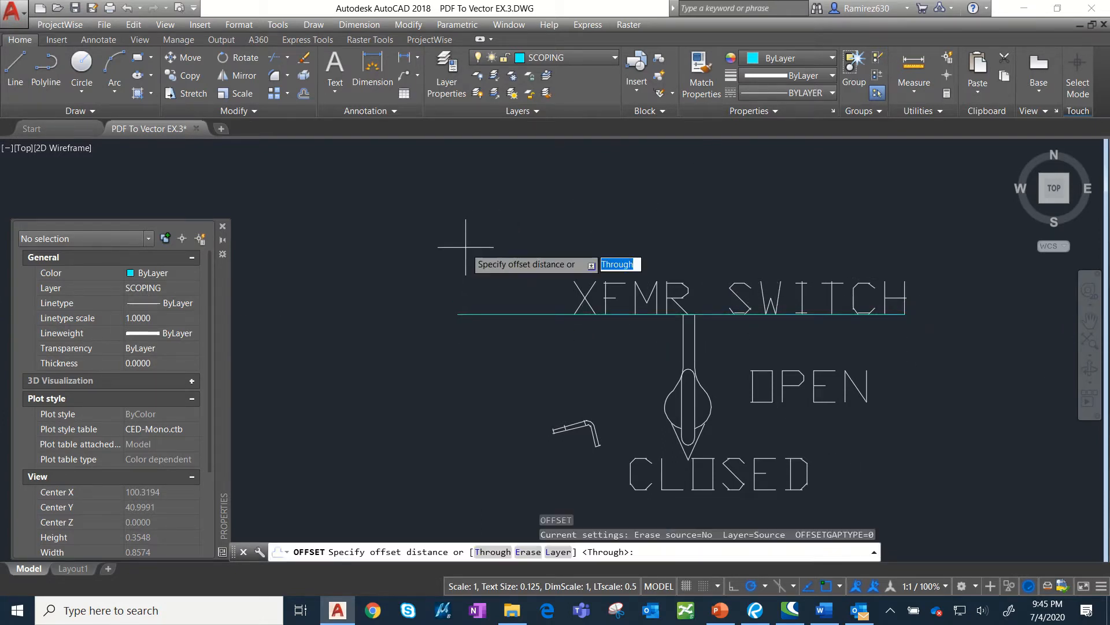
type(".0938")
key("Return")
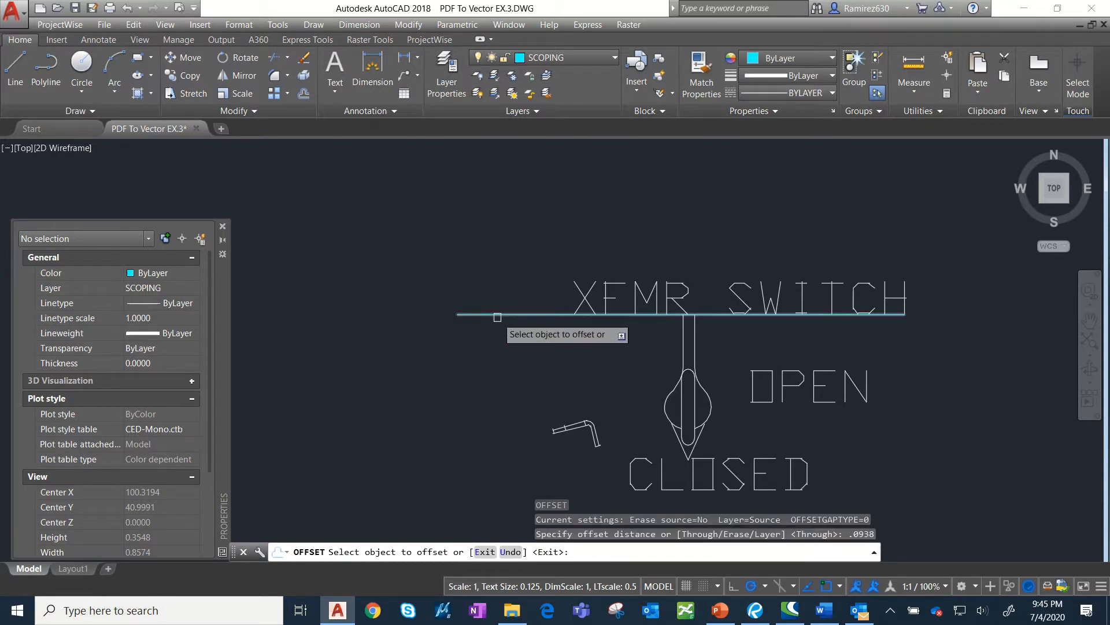
left_click(497, 315)
left_click(492, 244)
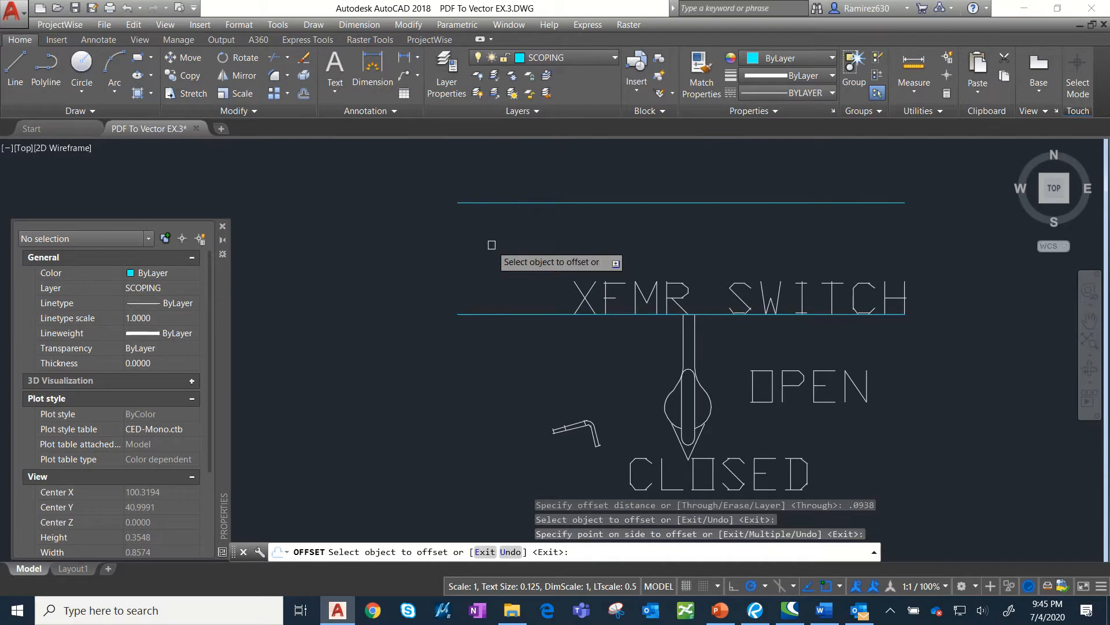
key("Escape")
key("Escape")
Copy the baseline helper line to the top edge of the XFMR SWITCH lettering.
scroll(497, 244, "down", 6)
scroll(504, 243, "up", 3)
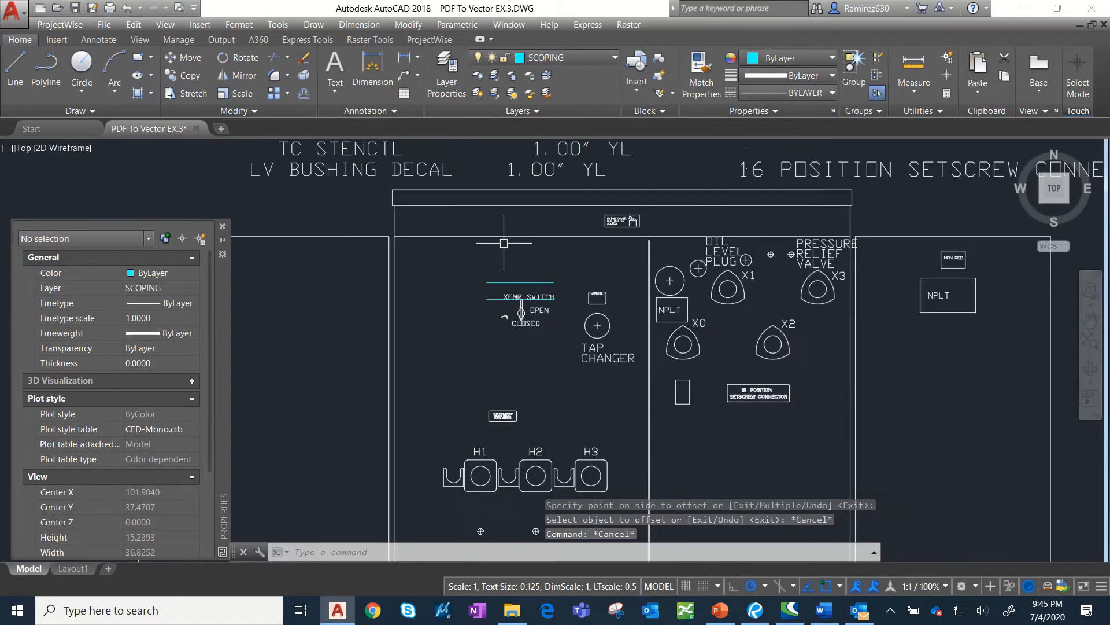
scroll(504, 243, "up", 2)
scroll(493, 338, "up", 8)
left_click(482, 251)
left_click(409, 359)
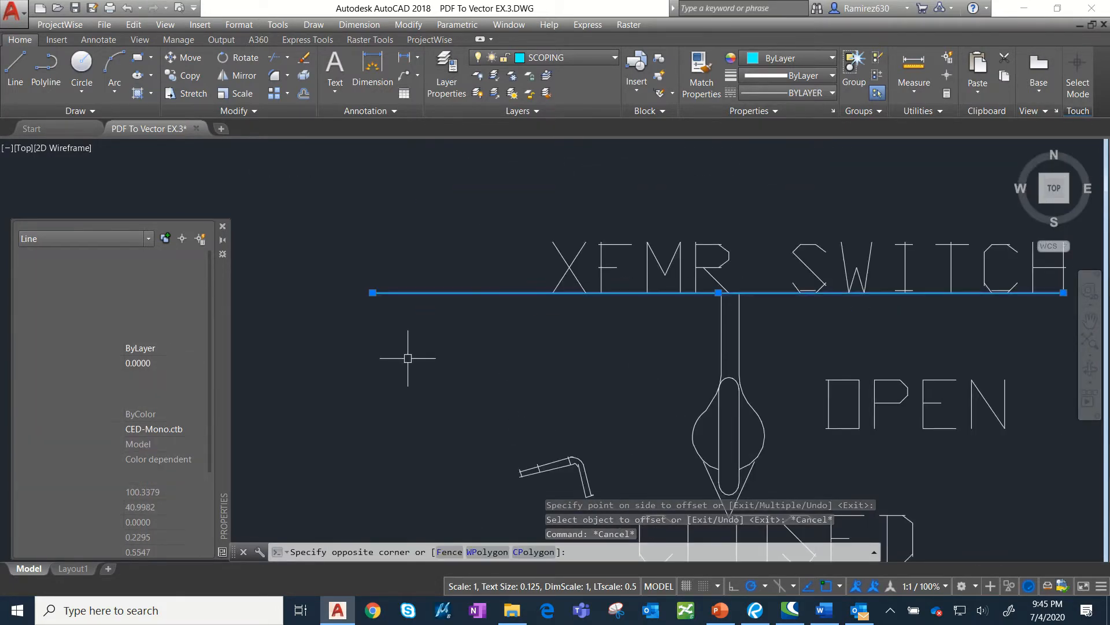
left_click(182, 77)
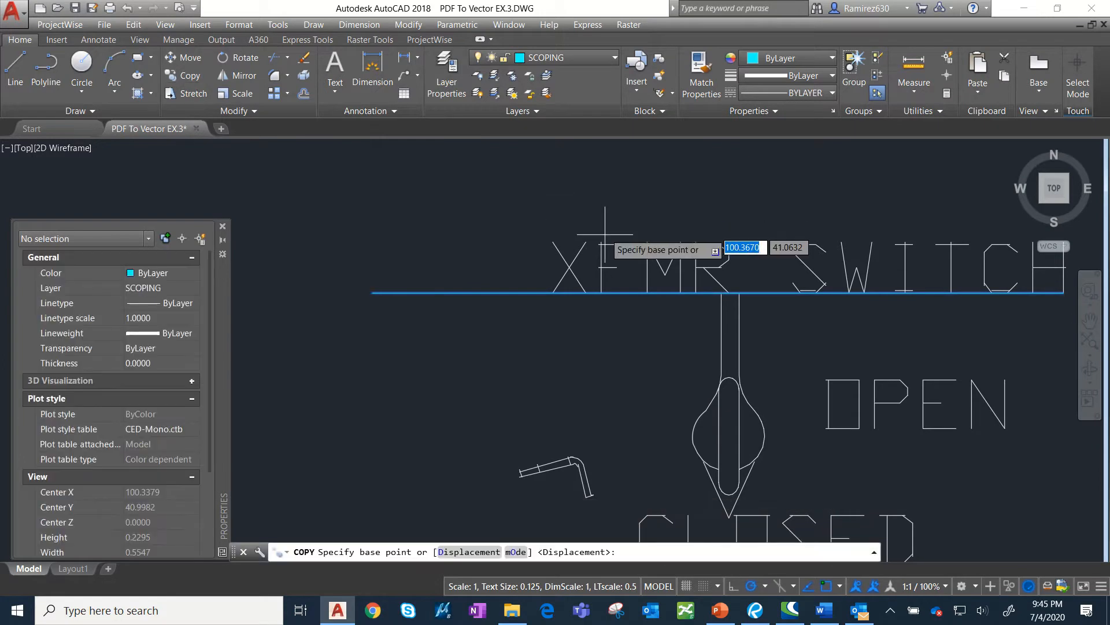
left_click(601, 292)
scroll(602, 229, "up", 4)
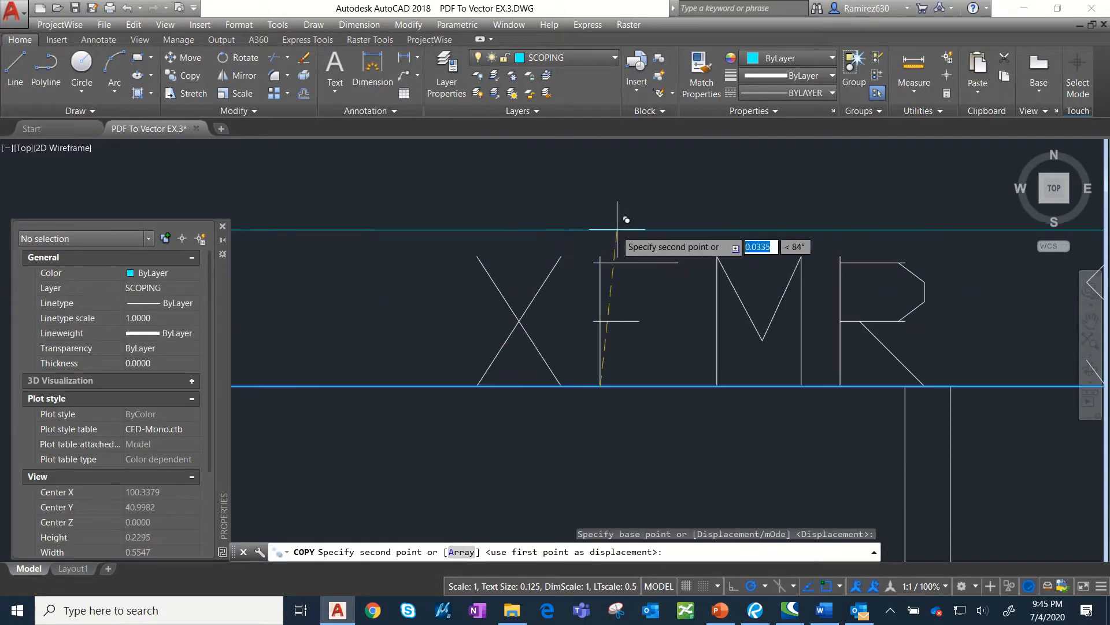
left_click(484, 250)
key("Escape")
scroll(515, 240, "down", 10)
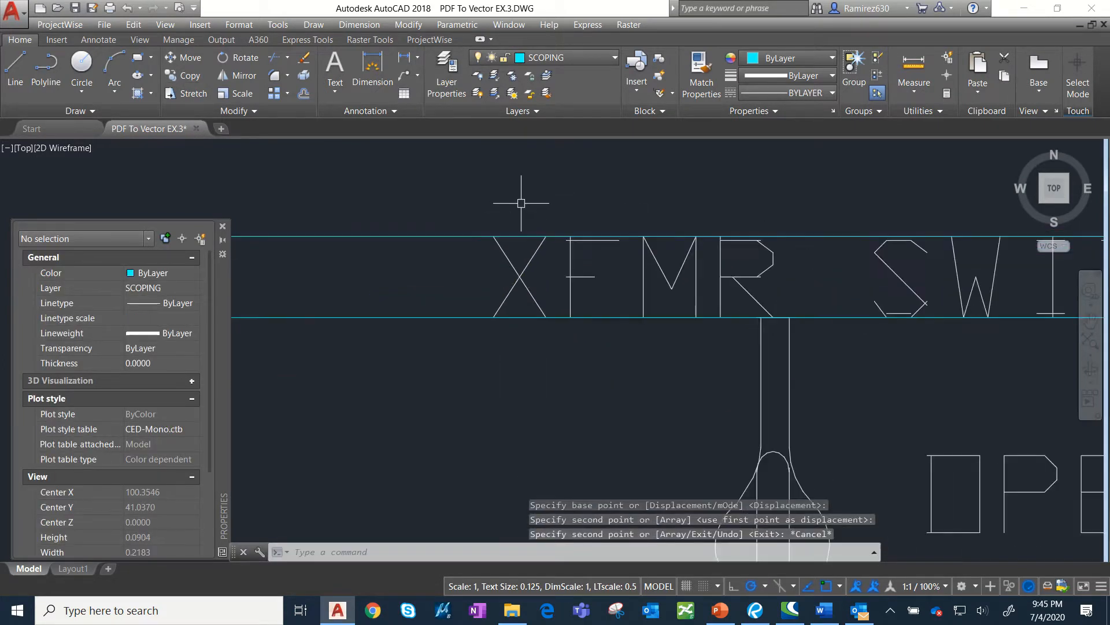
Scale all the imported transformer views by reference from the baseline, using the lettering height as reference and the 0.0938 offset line as new length.
scroll(491, 181, "down", 4)
left_click(418, 183)
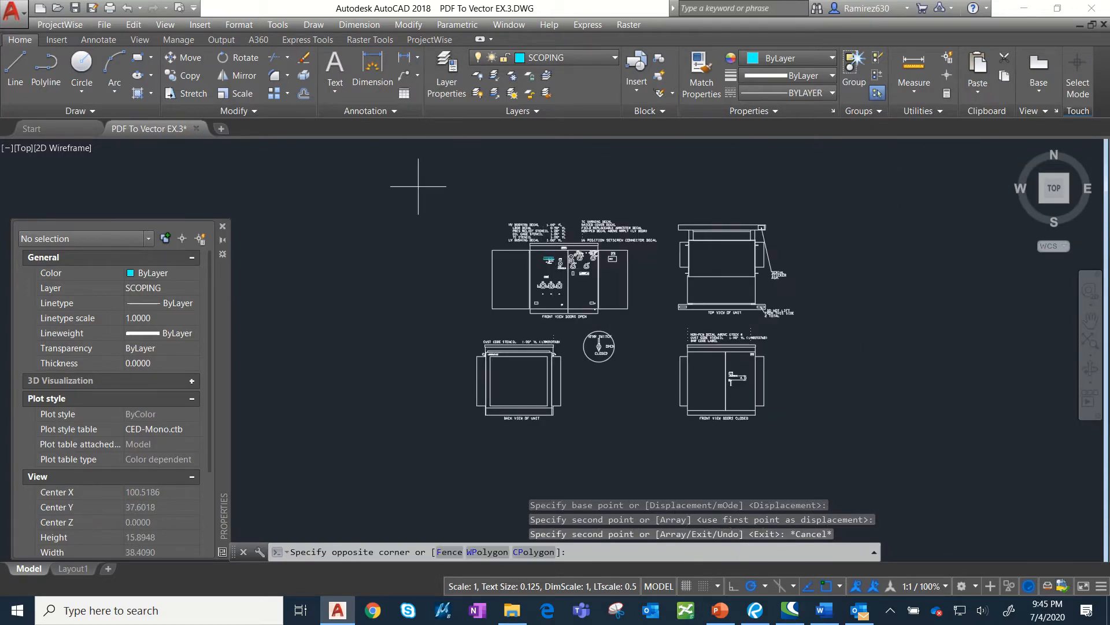
left_click(881, 480)
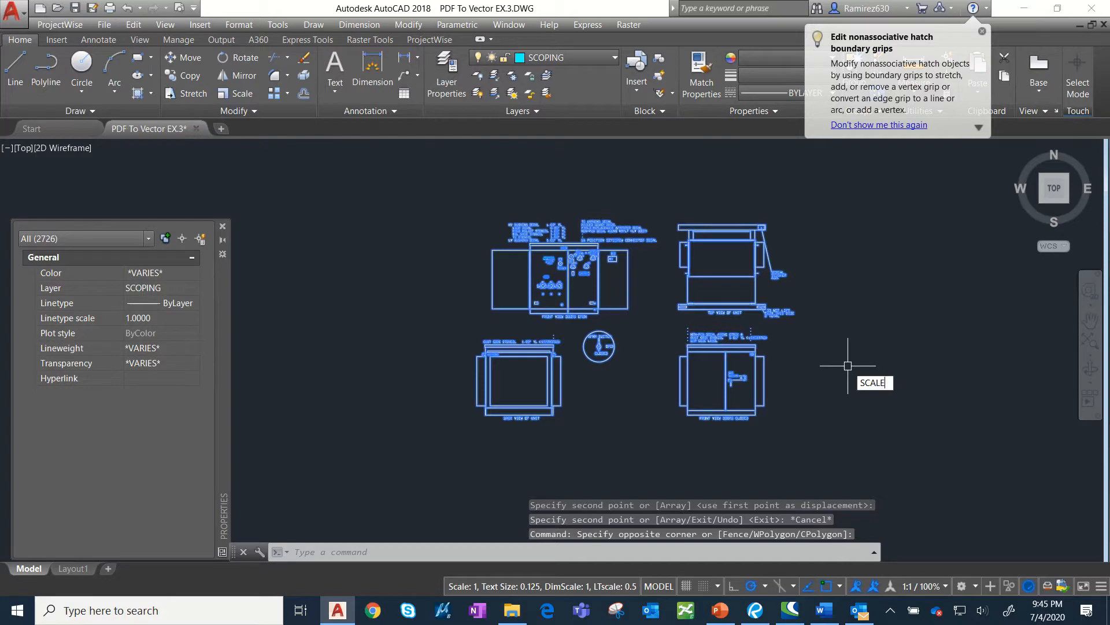
key("Return")
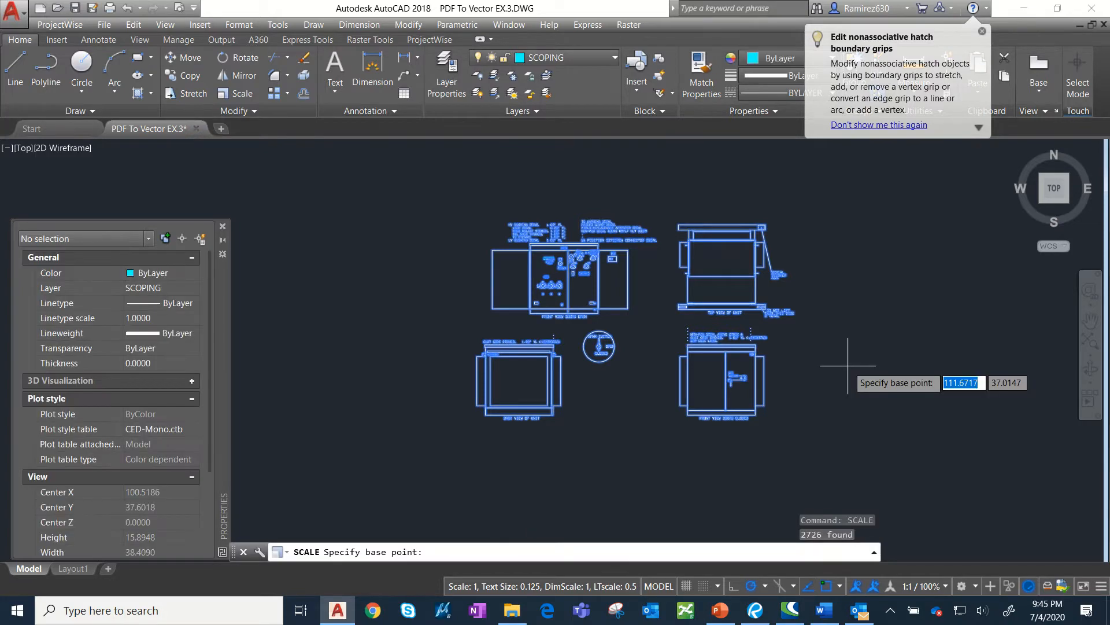
scroll(692, 330, "up", 12)
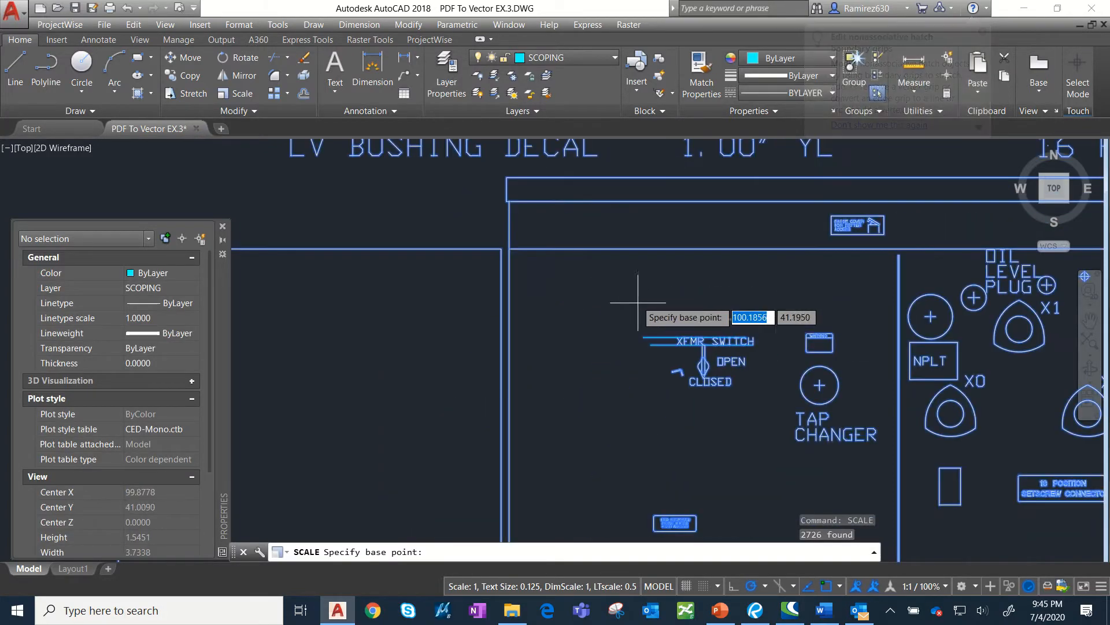
left_click(693, 320)
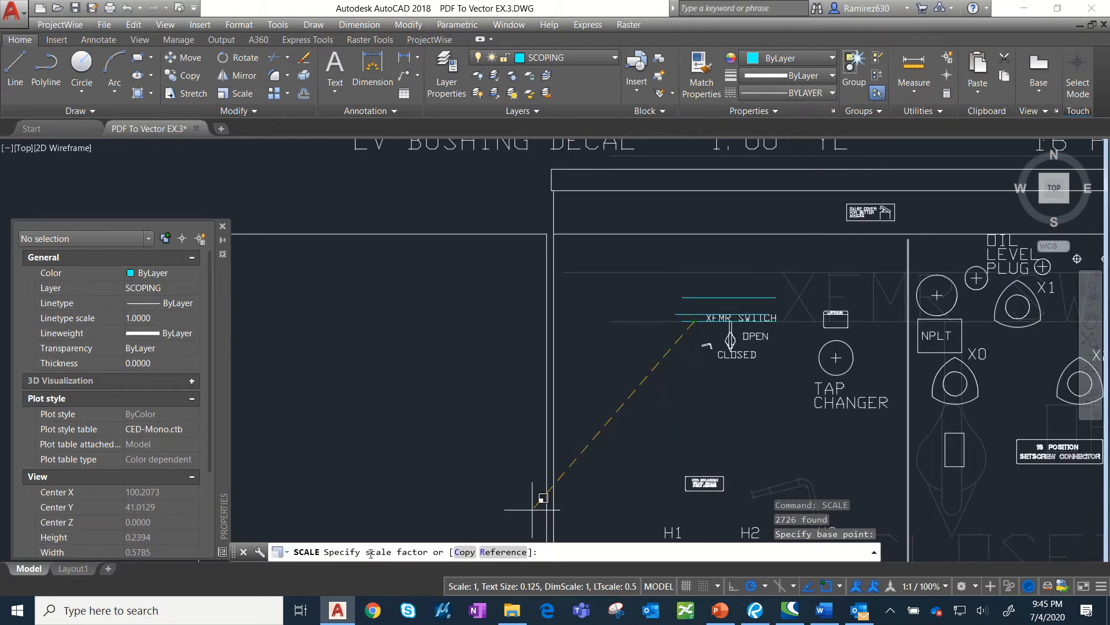
left_click(497, 551)
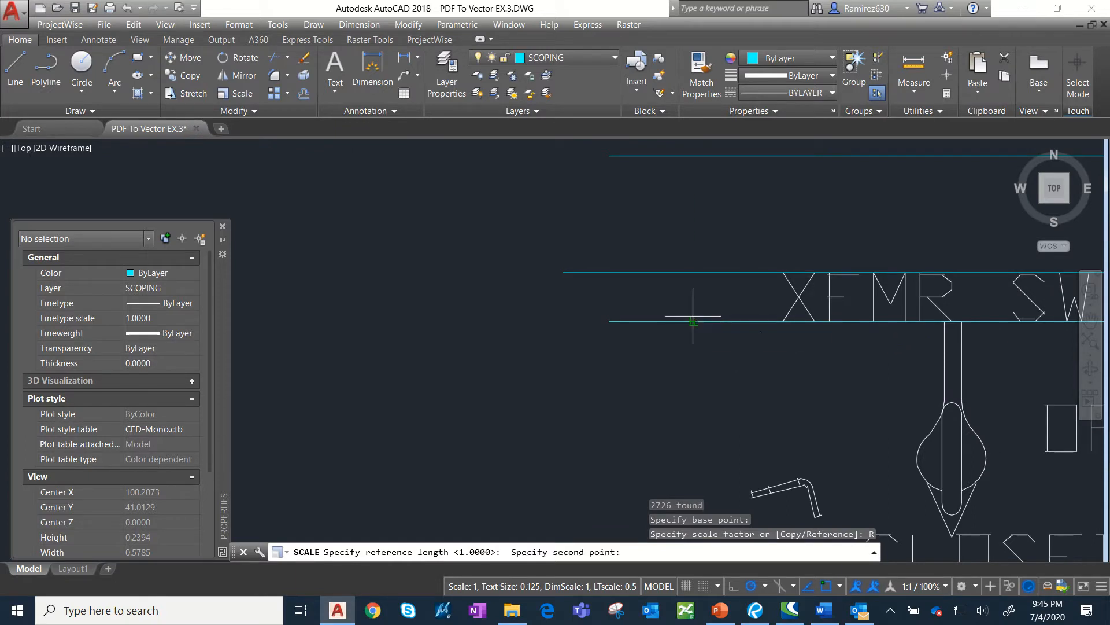
left_click(694, 272)
scroll(697, 270, "down", 2)
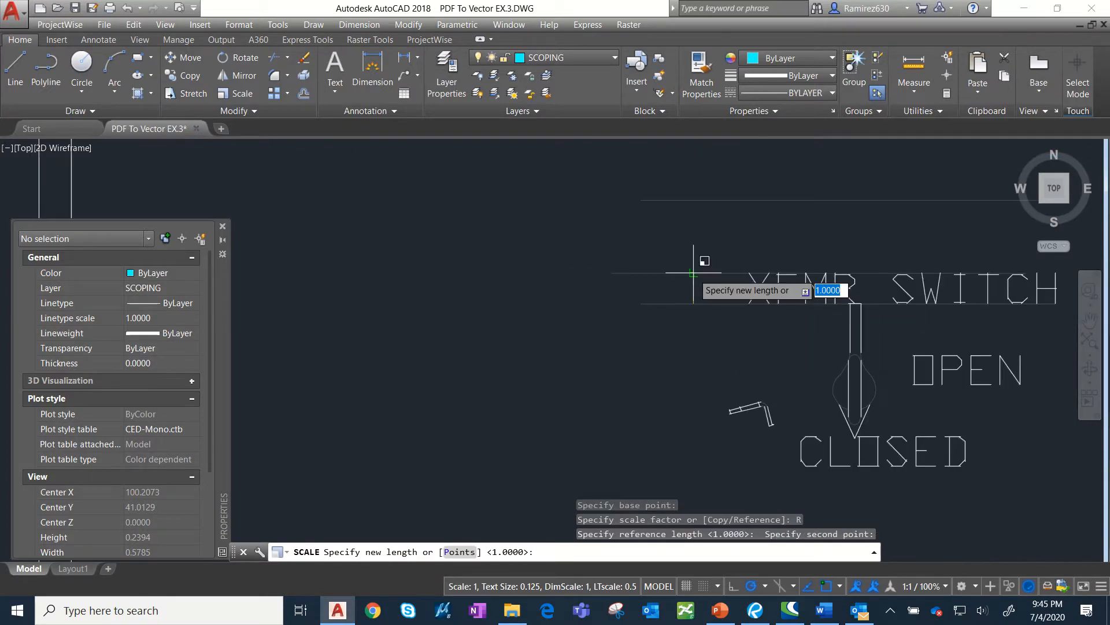
left_click(694, 200)
scroll(709, 307, "down", 8)
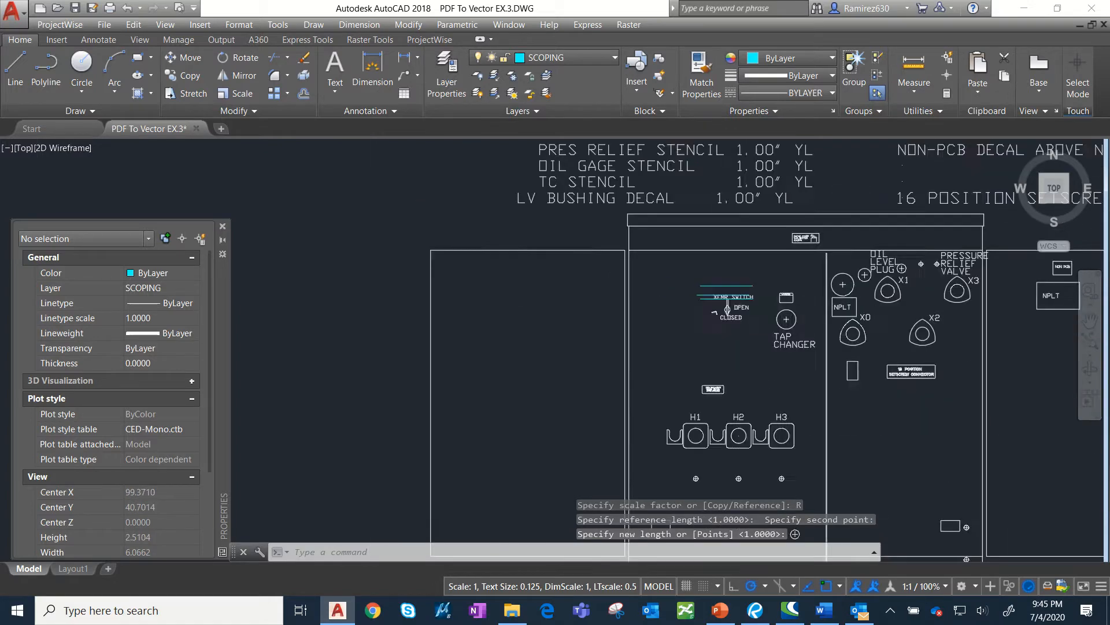
Delete the three helper lines around the XFMR SWITCH lettering.
scroll(709, 307, "down", 3)
scroll(760, 192, "up", 10)
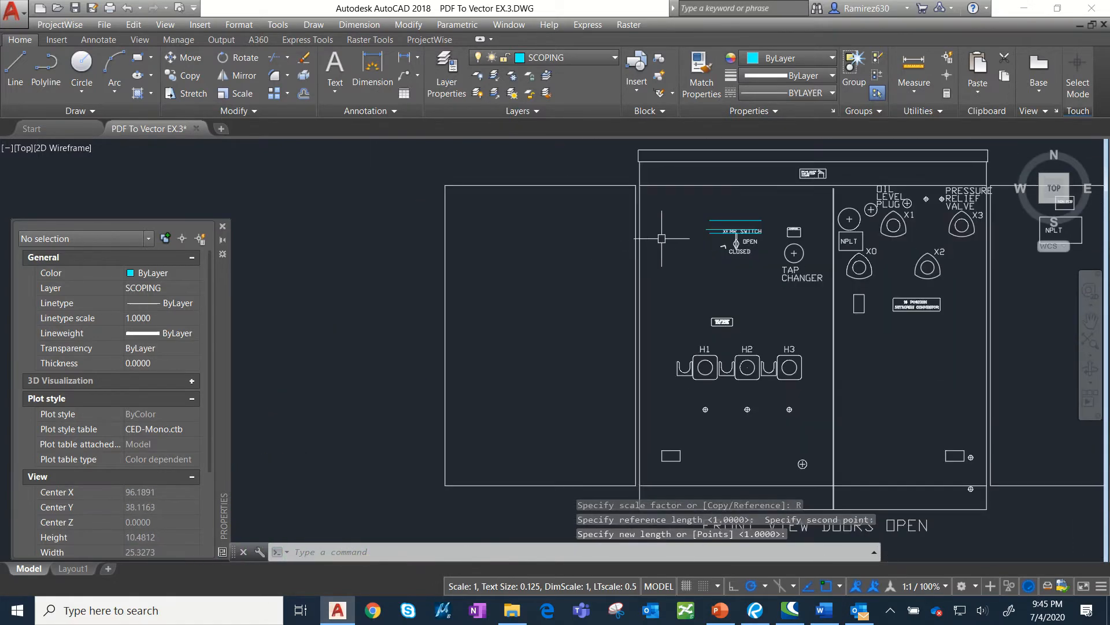
left_click(760, 192)
left_click(709, 347)
key("Delete")
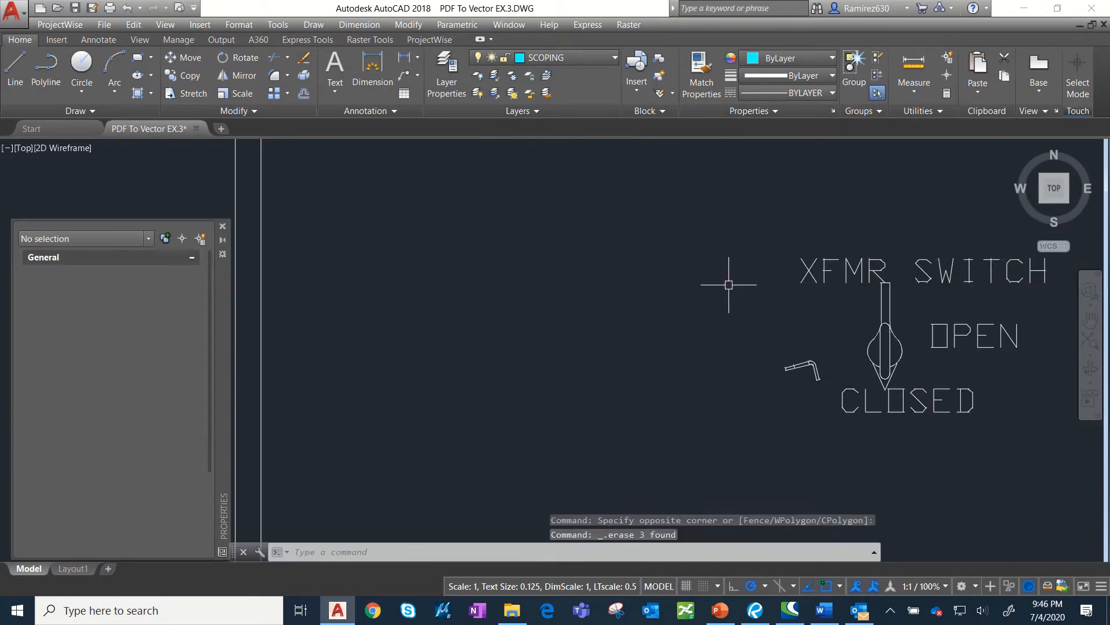
Check the text heights of the BECKWITH and GRD2 labels in the existing schematic.
scroll(729, 277, "down", 5)
scroll(505, 493, "up", 6)
left_click(575, 339)
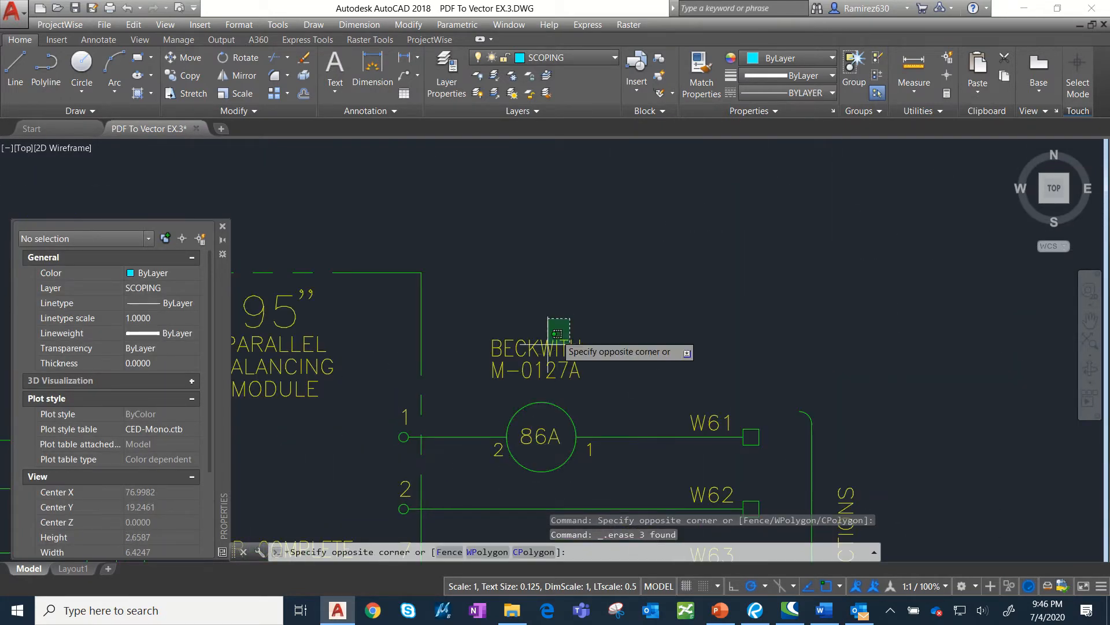
left_click(476, 319)
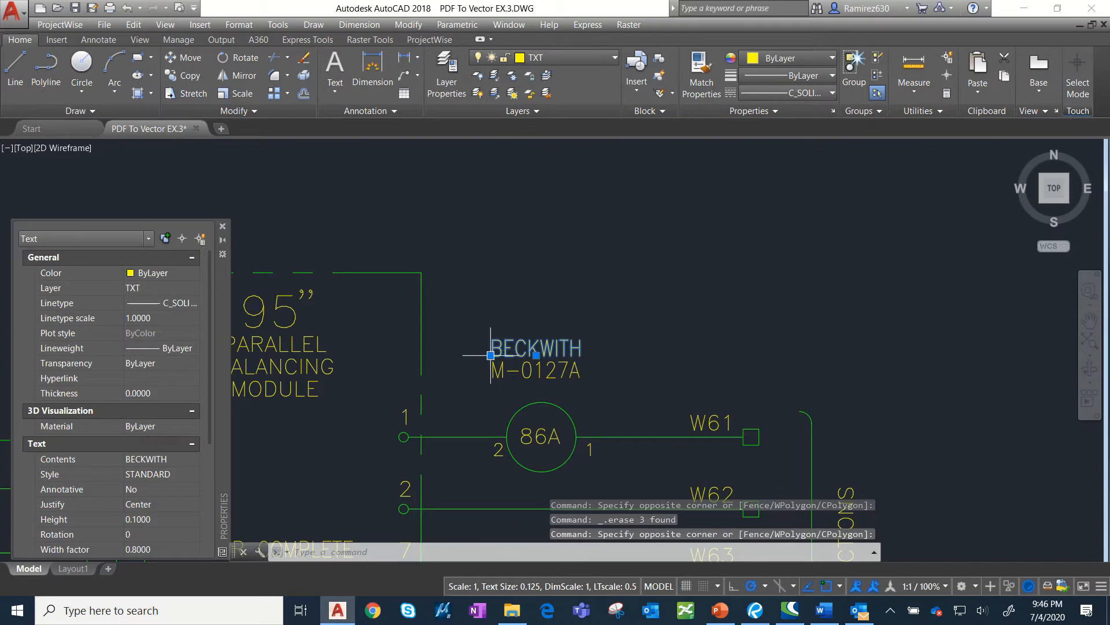
scroll(489, 340, "down", 3)
key("Escape")
scroll(467, 293, "up", 8)
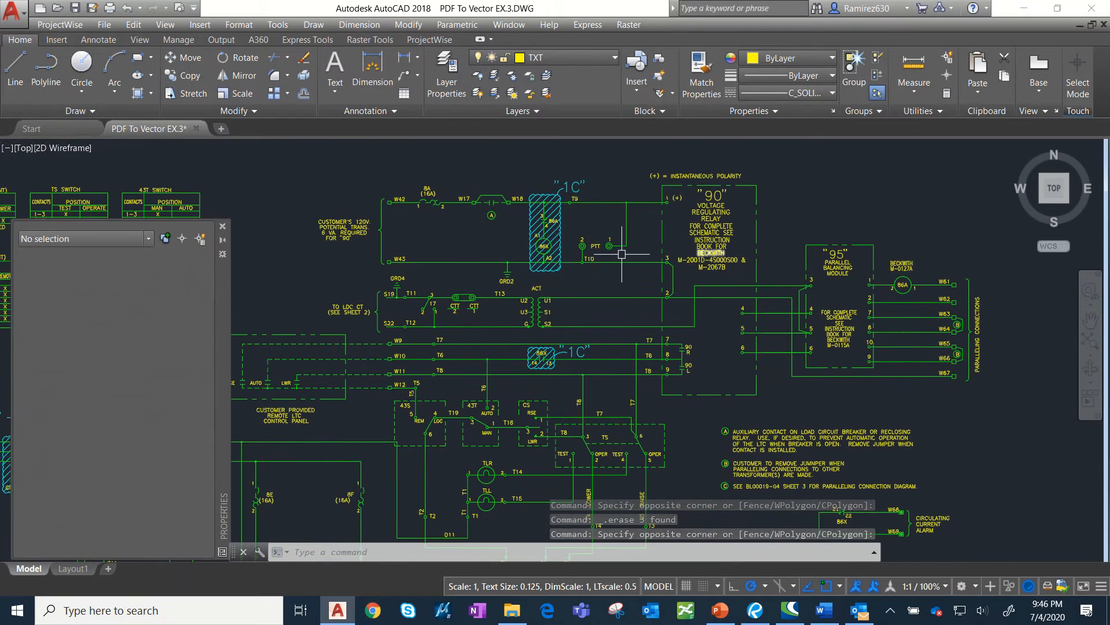
left_click(583, 271)
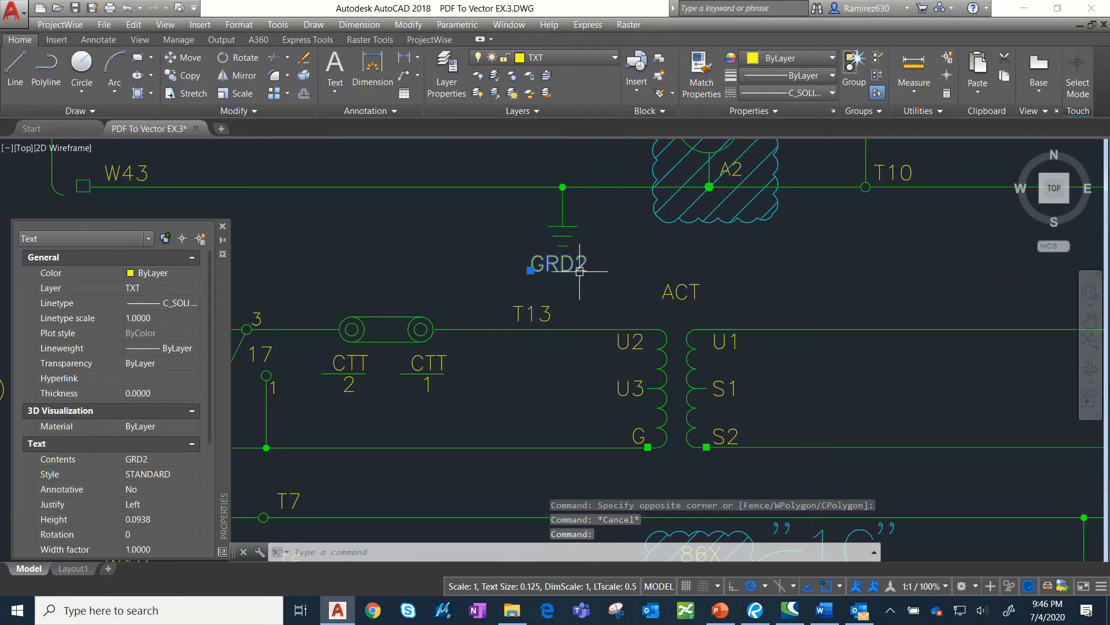
Move the GRD2 label from the schematic next to the XFMR SWITCH lettering to compare the text heights.
left_click(531, 270)
scroll(739, 319, "down", 8)
middle_click_drag(739, 319, 282, 449)
middle_click_drag(749, 170, 681, 383)
scroll(687, 327, "up", 8)
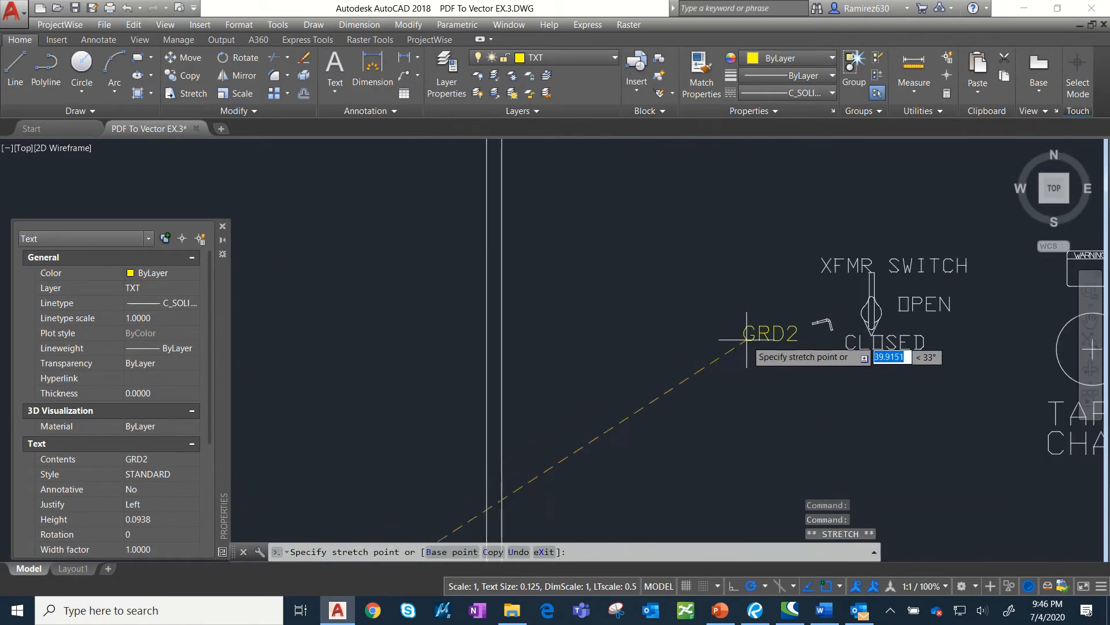
middle_click_drag(749, 342, 560, 373)
scroll(619, 301, "up", 7)
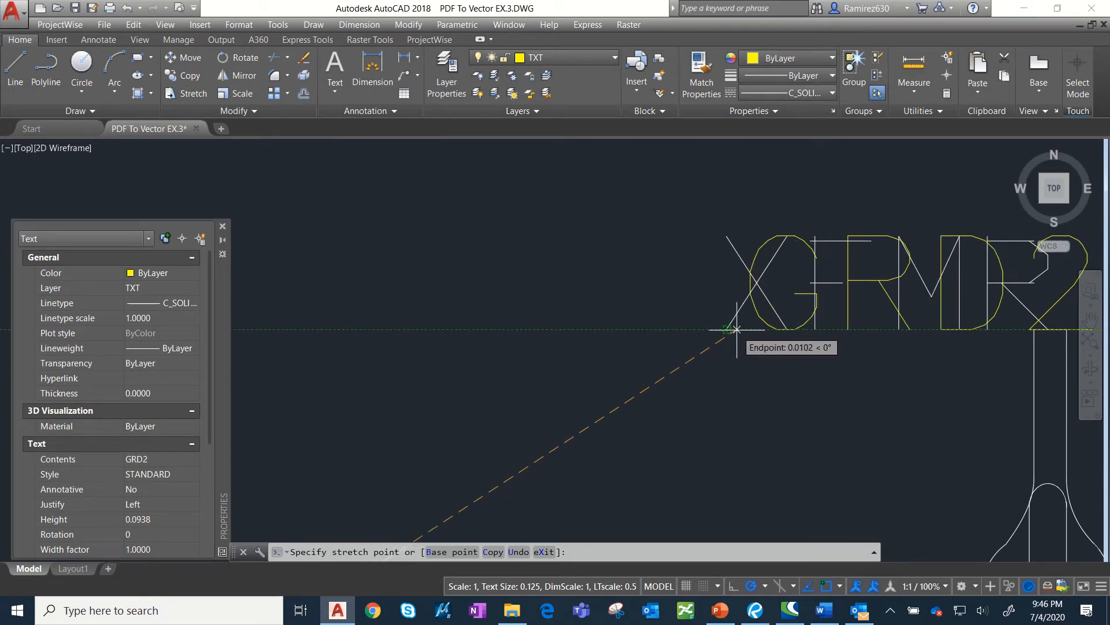
left_click(416, 320)
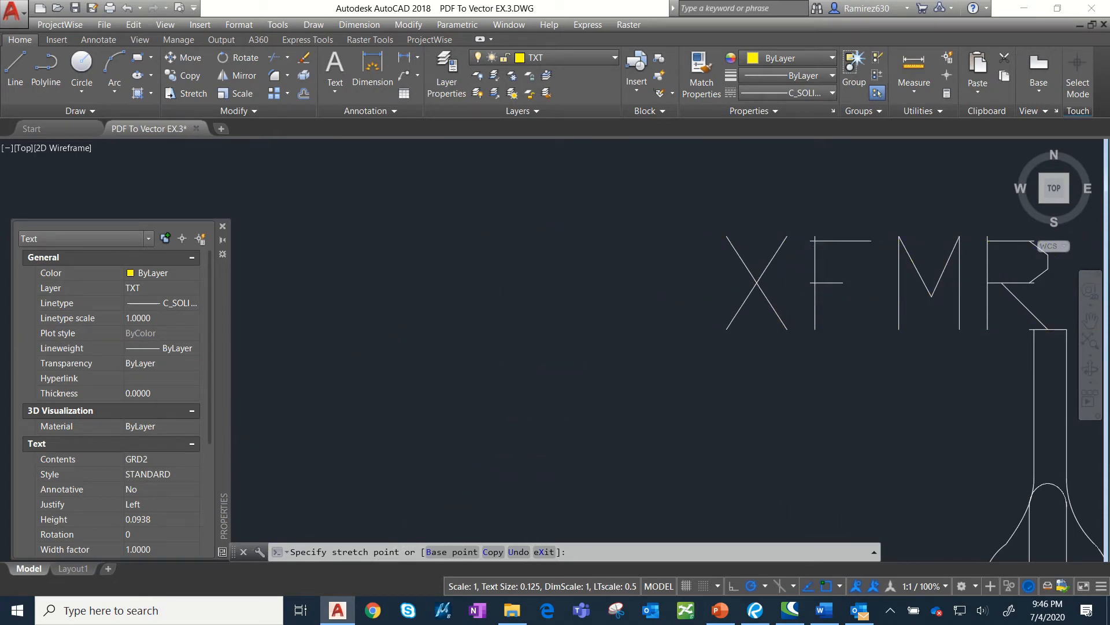
Delete the GRD2 label that was placed beside the XFMR SWITCH lettering.
left_click(583, 183)
left_click(538, 292)
key("Delete")
scroll(535, 286, "down", 10)
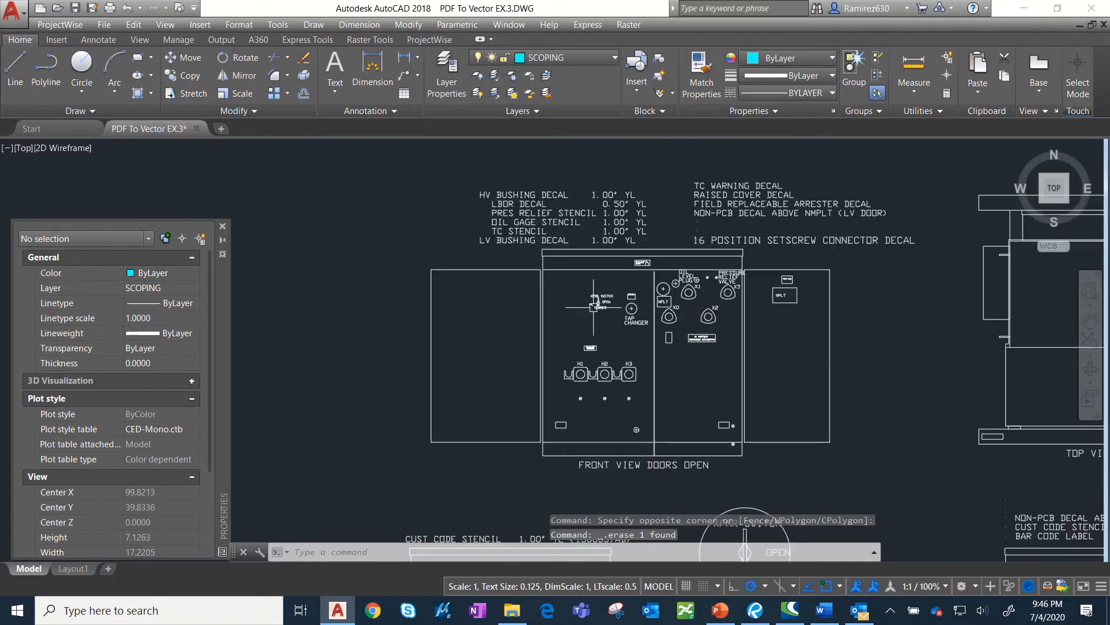
left_click(472, 230)
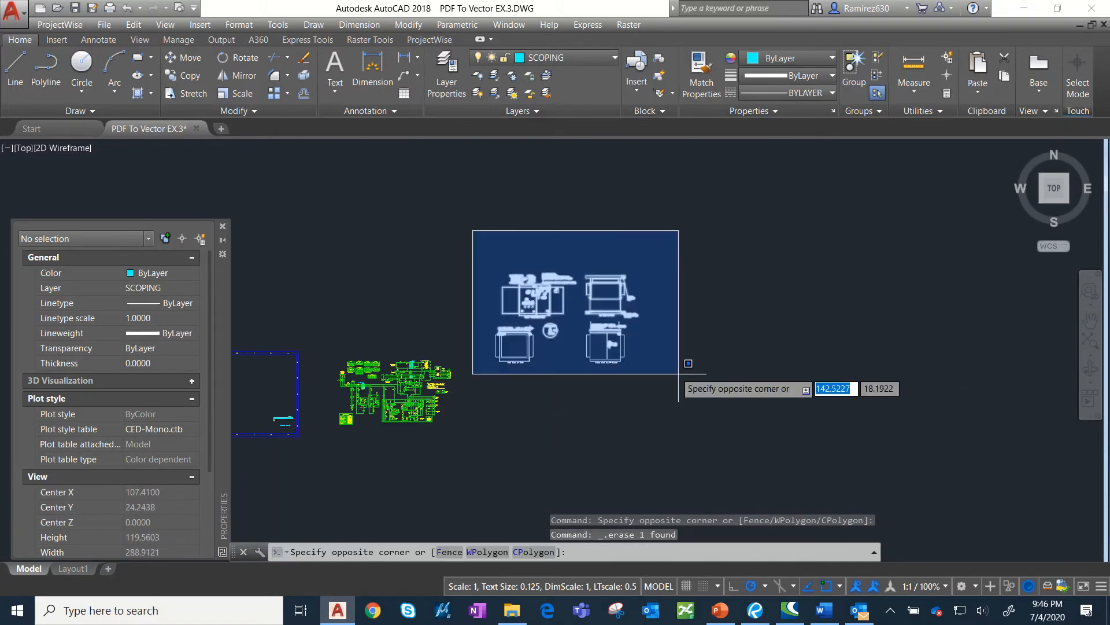
left_click(689, 381)
left_click(196, 62)
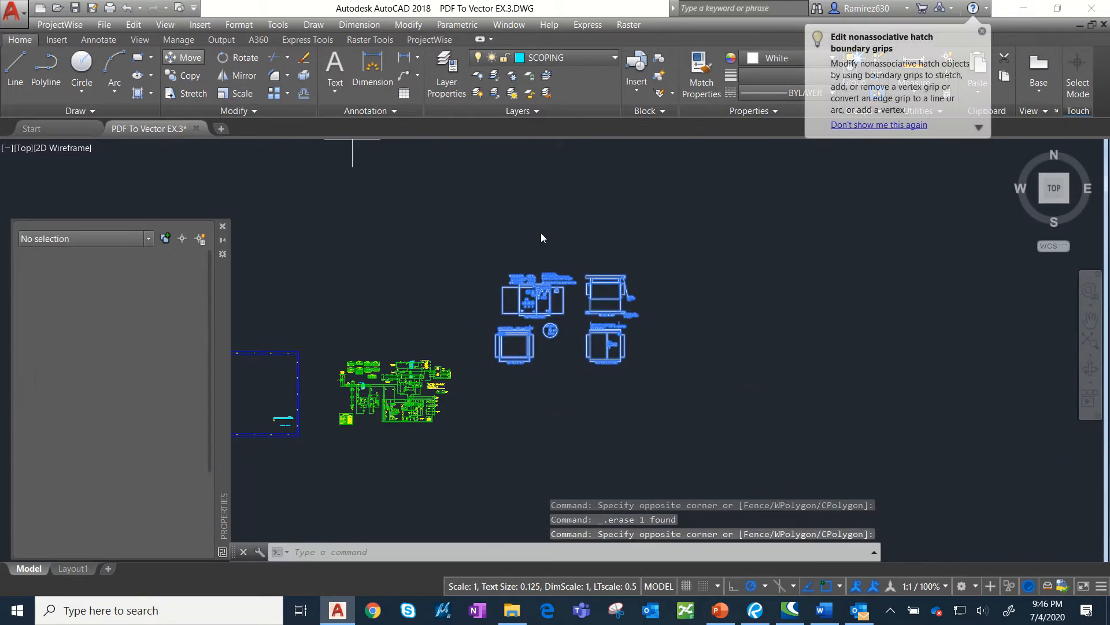
left_click(559, 320)
middle_click_drag(444, 353, 889, 235)
scroll(889, 236, "up", 2)
scroll(612, 276, "up", 2)
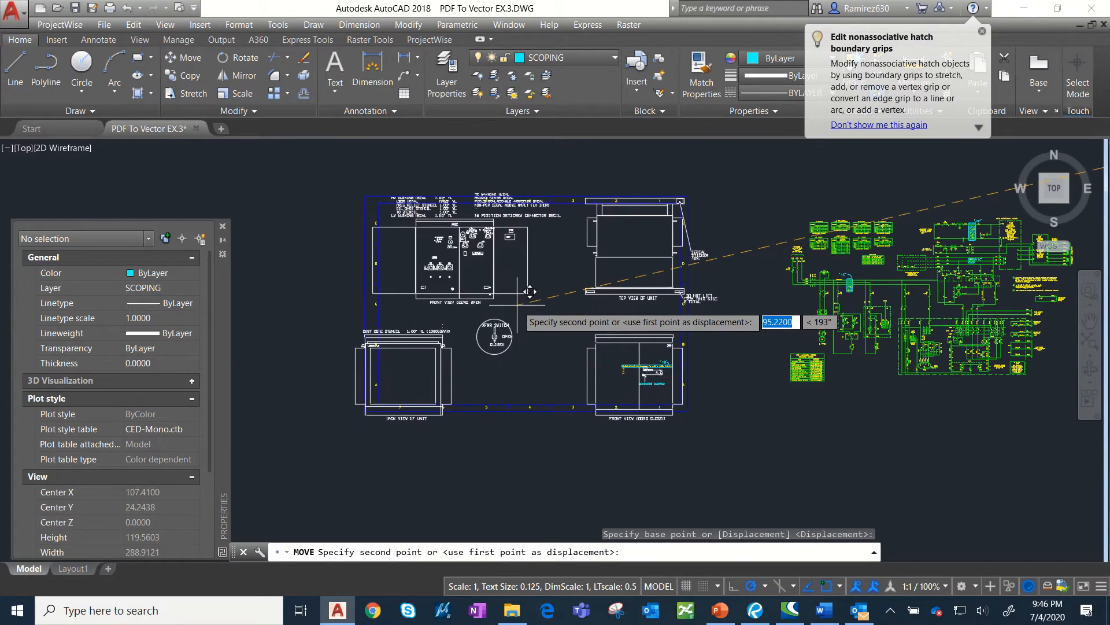
scroll(529, 291, "down", 3)
scroll(791, 265, "up", 5)
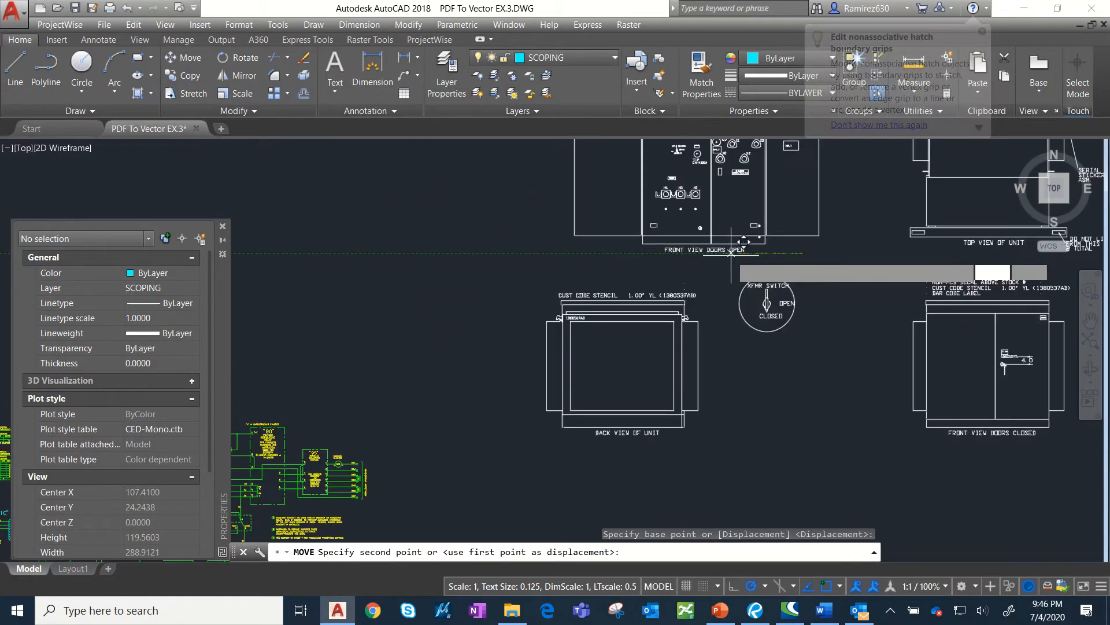
key("Escape")
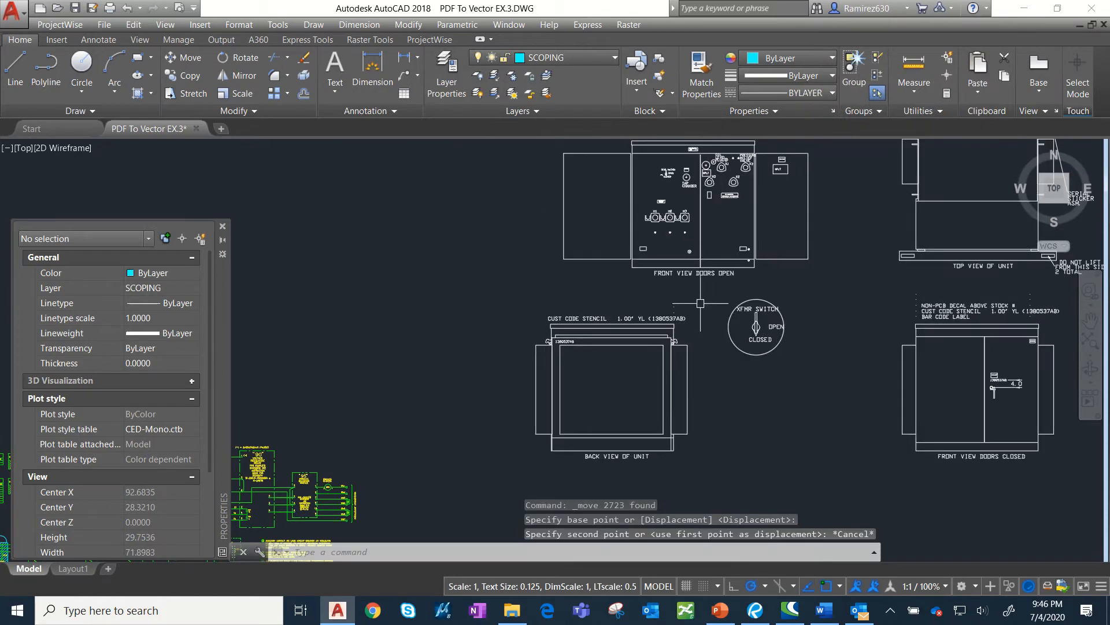
Undo the recent edits back to before the reference scaling of the imported transformer views.
key("ctrl+z")
key("ctrl+z")
key("ctrl+z")
key("ctrl+z")
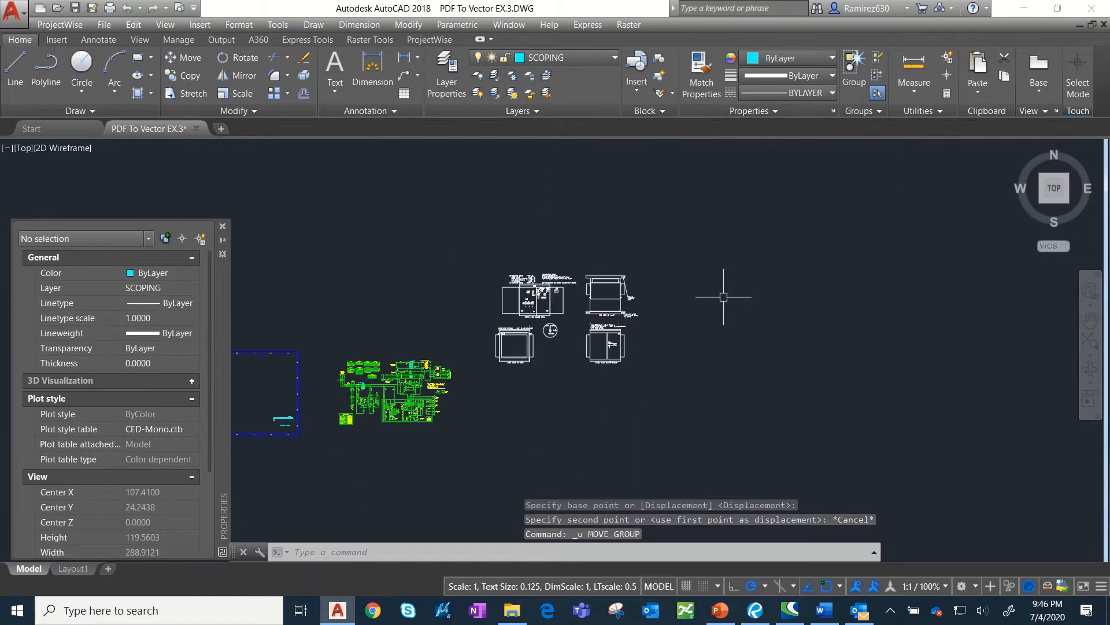
key("ctrl+z")
key("ctrl+z")
key("ctrl+z")
key("ctrl+z")
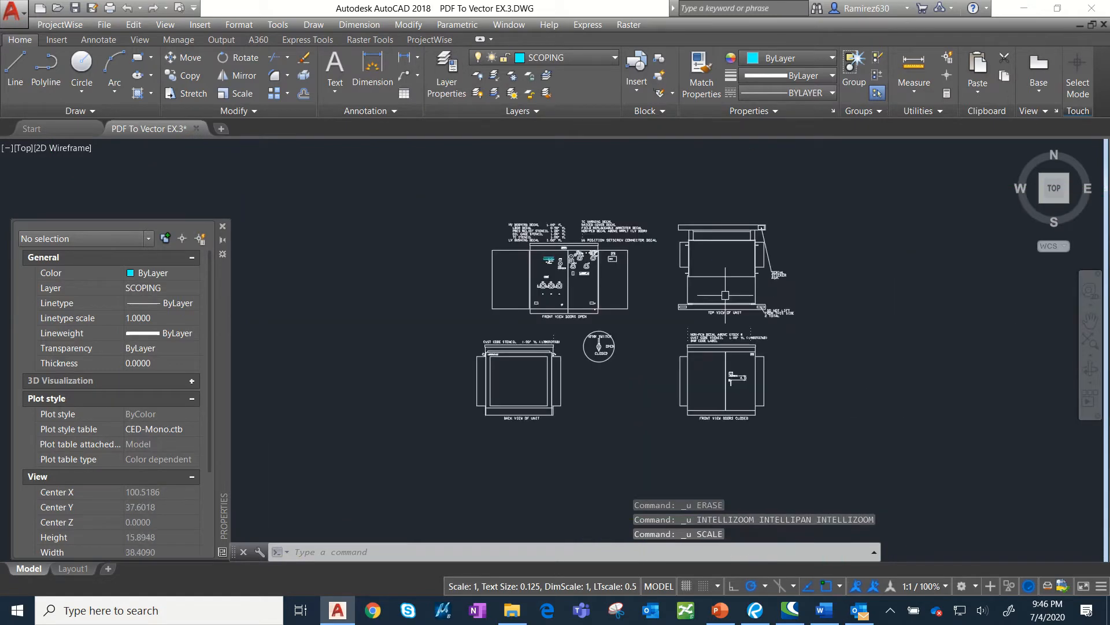
Delete the three helper lines around the XFMR SWITCH lettering.
scroll(601, 347, "up", 10)
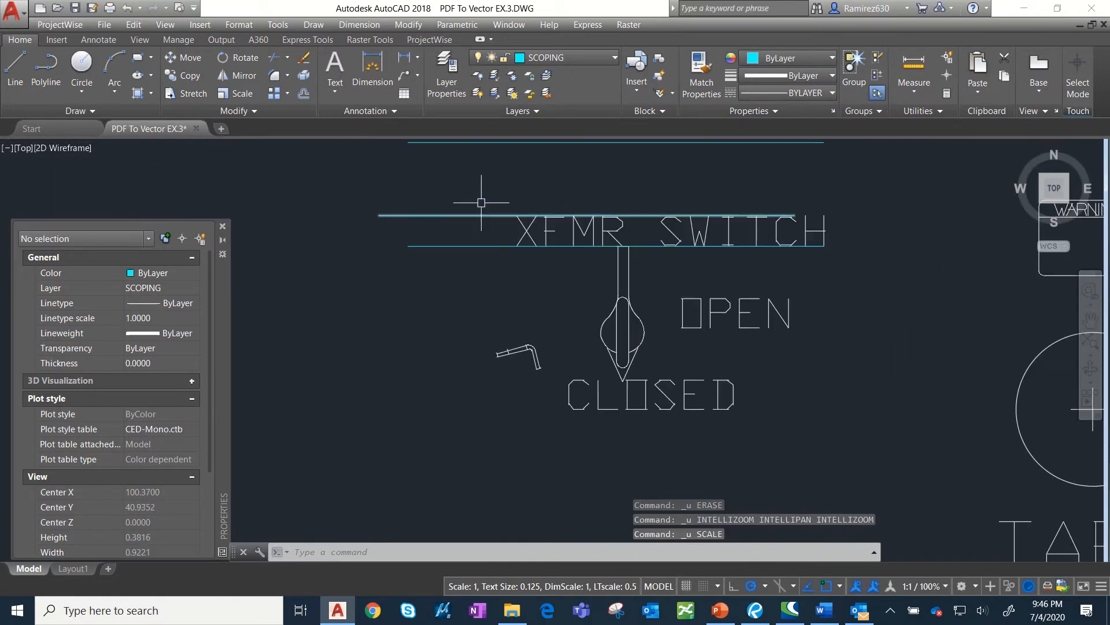
middle_click_drag(501, 150, 716, 365)
left_click(671, 231)
left_click(578, 386)
key("Delete")
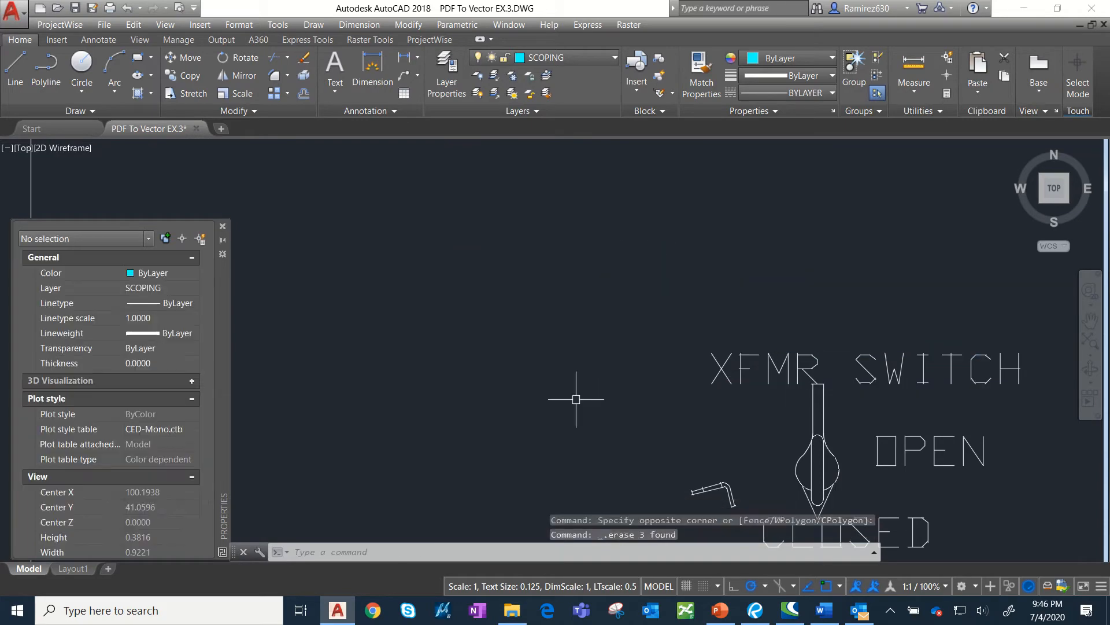
Examine the lettering sizes of the XFMR SWITCH, TAP CHANGER, NPLT and X0 labels in the doors-open front view.
scroll(590, 347, "down", 8)
middle_click_drag(599, 317, 596, 289)
scroll(647, 327, "up", 6)
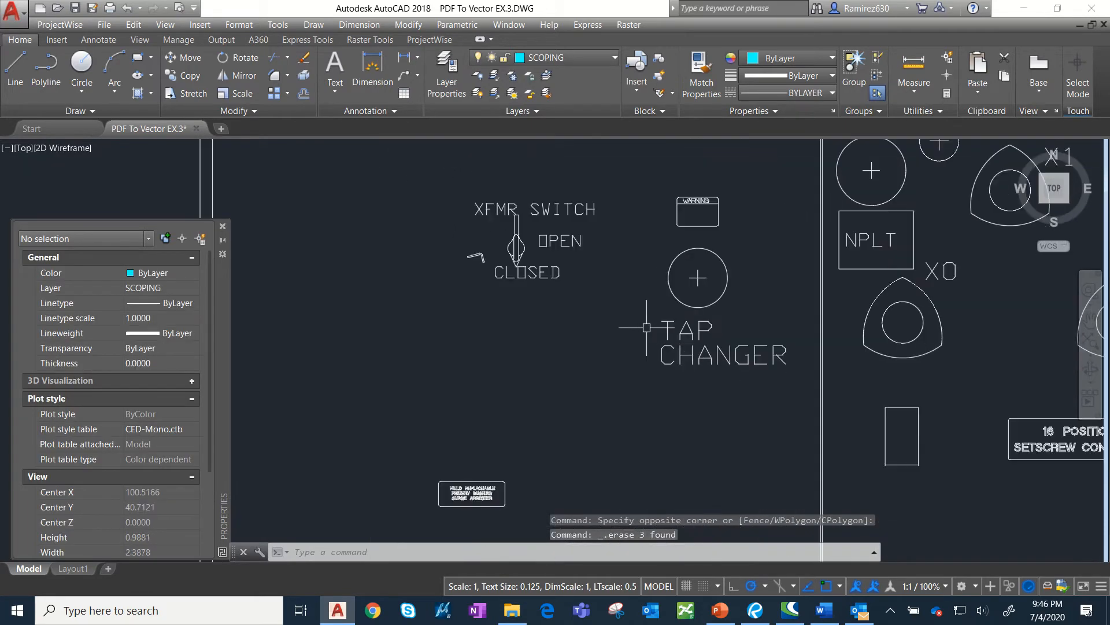
scroll(756, 295, "down", 2)
middle_click_drag(761, 294, 623, 273)
scroll(723, 264, "up", 4)
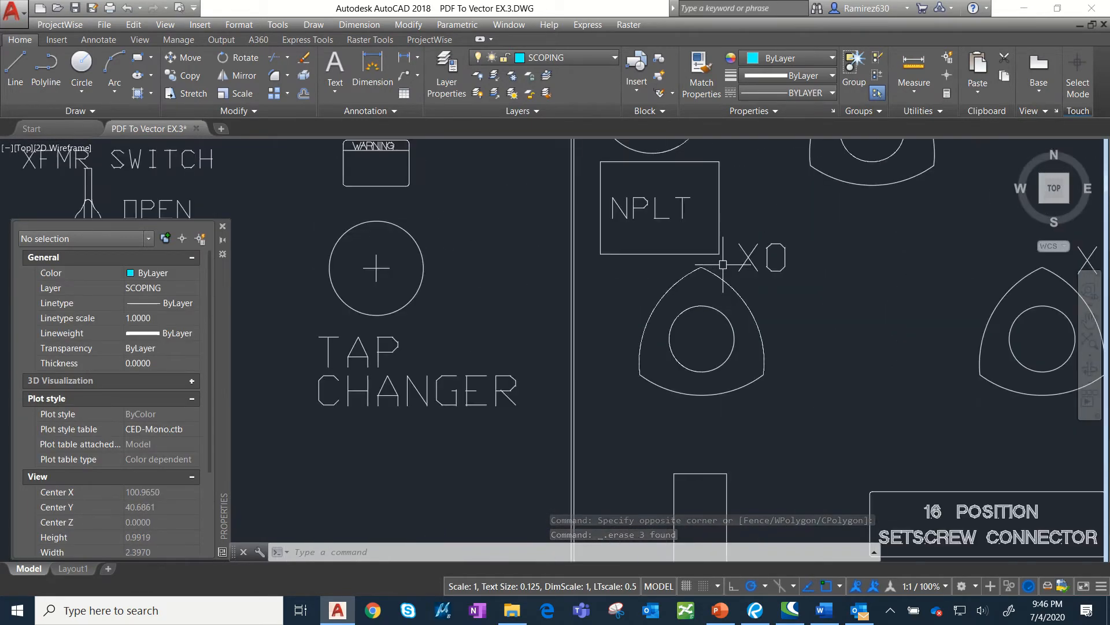
scroll(751, 258, "up", 4)
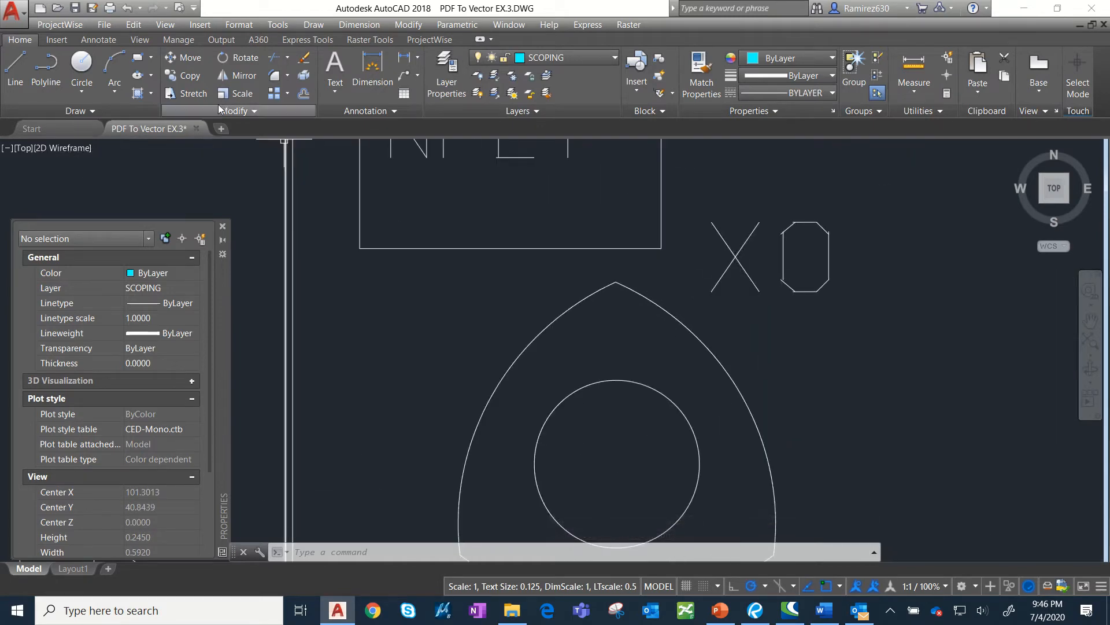
left_click(11, 68)
scroll(636, 266, "down", 4)
middle_click_drag(487, 238, 825, 256)
key("Escape")
Try to copy the letter N of the NPLT label onto the XFMR SWITCH lettering to compare their sizes.
left_click(843, 244)
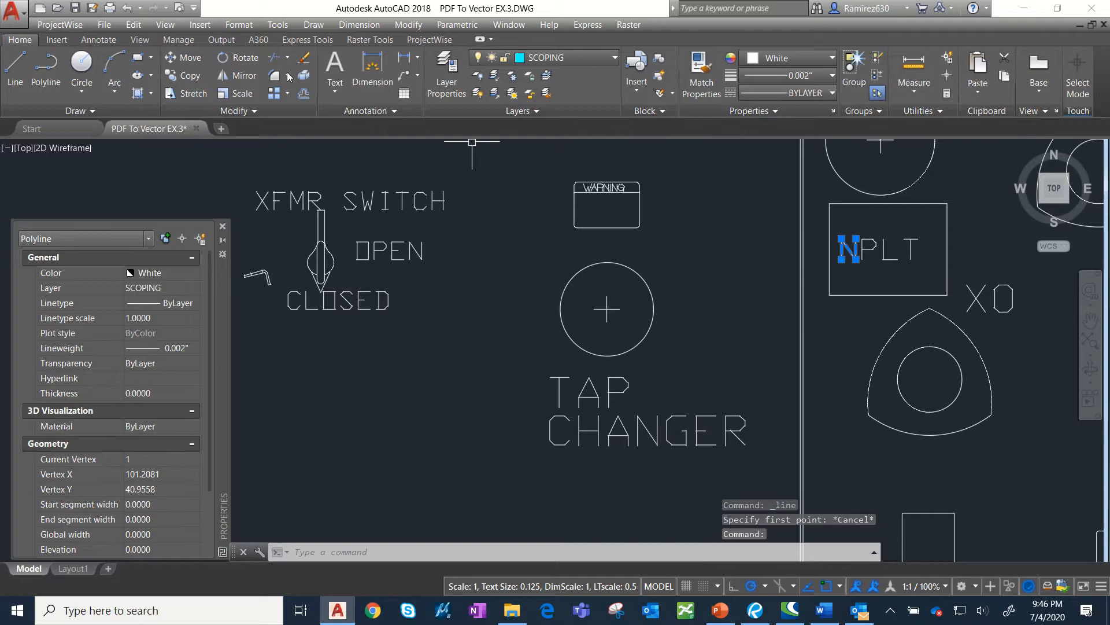
left_click(177, 76)
left_click(841, 259)
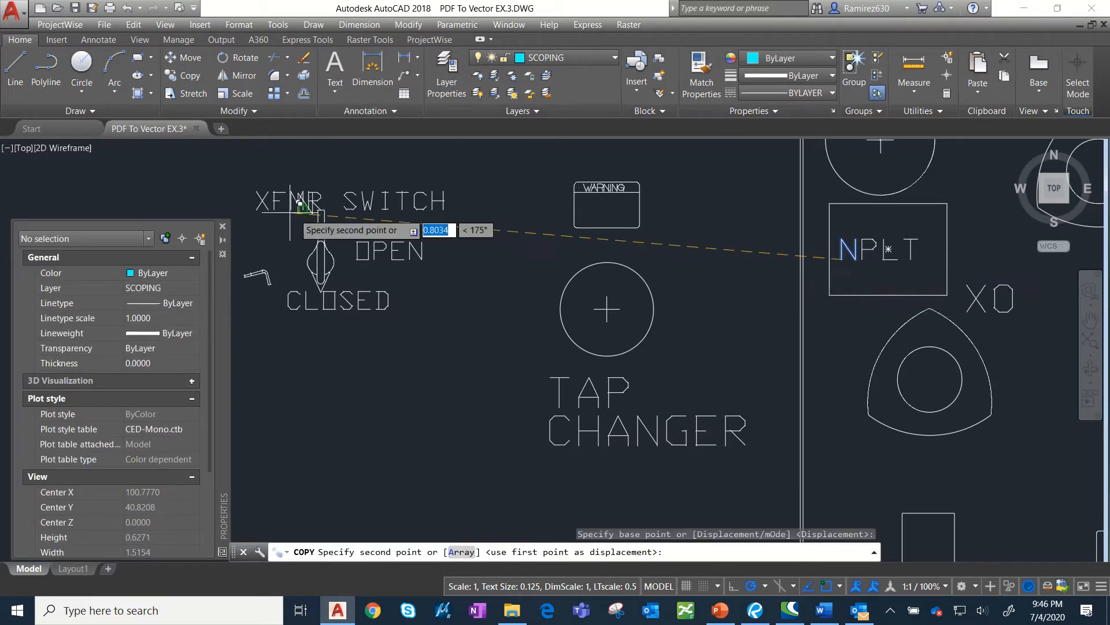
key("Escape")
Examine the doors-open front view and its decal list for suitable reference lettering, including the 1 in the LV BUSHING DECAL row.
scroll(574, 417, "down", 6)
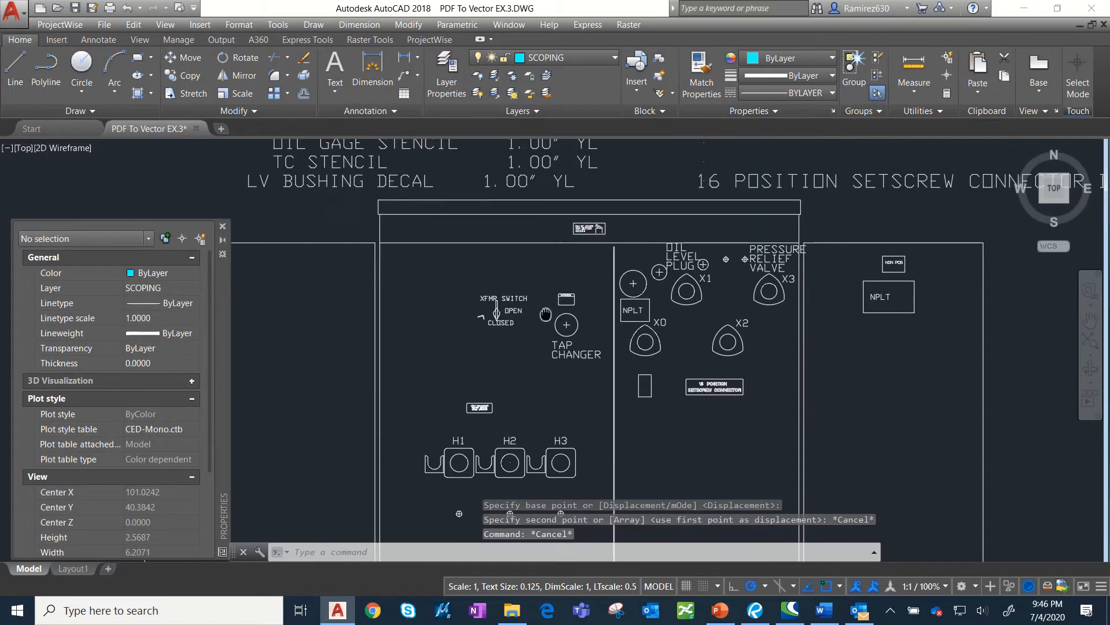
scroll(712, 291, "up", 2)
mouse_move(813, 317)
middle_mouse_down()
mouse_move(708, 280)
mouse_move(721, 142)
middle_mouse_up()
mouse_move(550, 371)
middle_mouse_down()
mouse_move(568, 350)
mouse_move(888, 152)
middle_mouse_up()
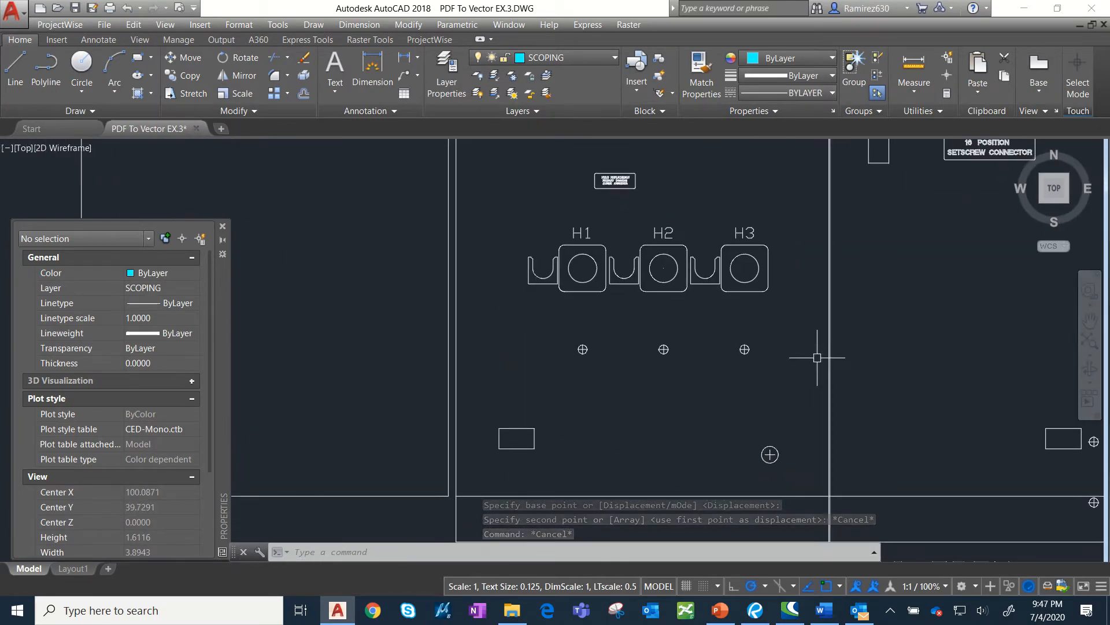
scroll(817, 358, "down", 1)
middle_click_drag(812, 360, 720, 547)
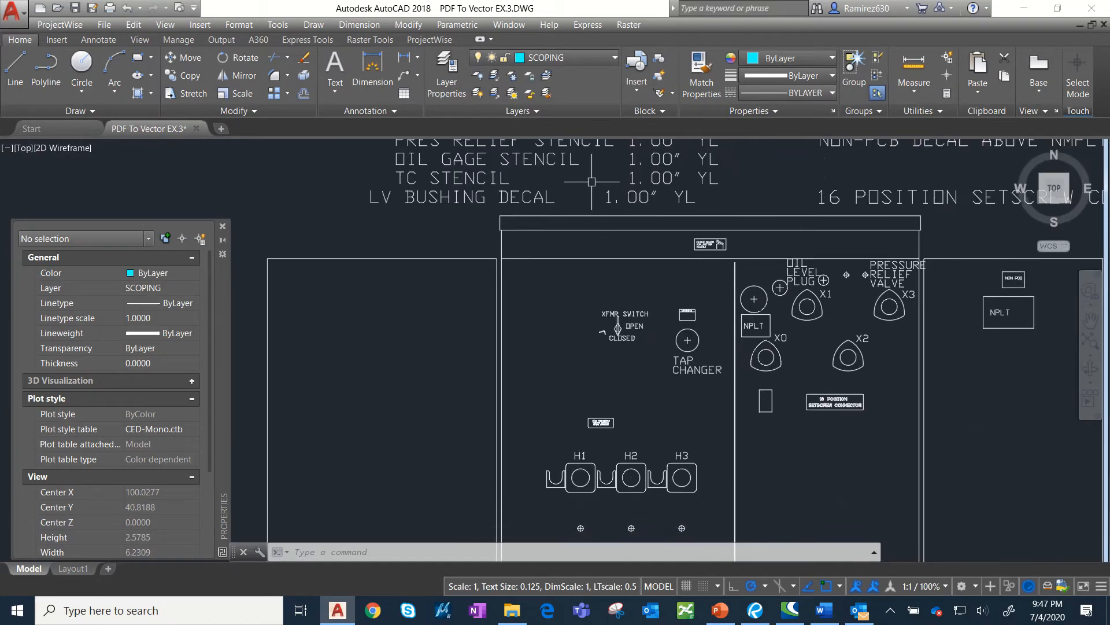
scroll(619, 185, "up", 3)
left_click(517, 176)
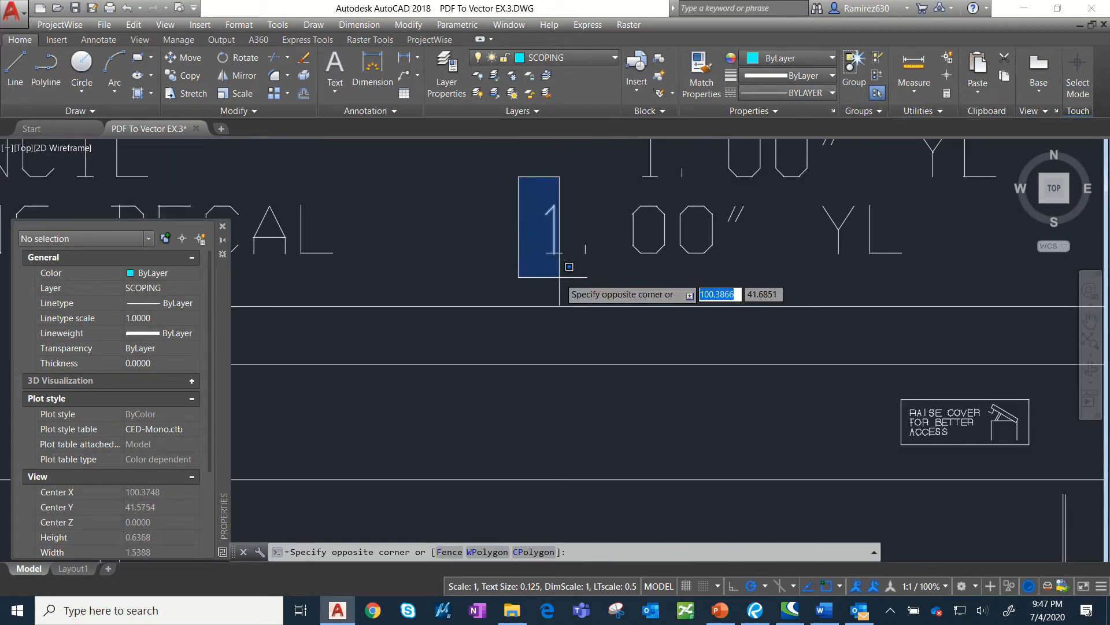
left_click(559, 259)
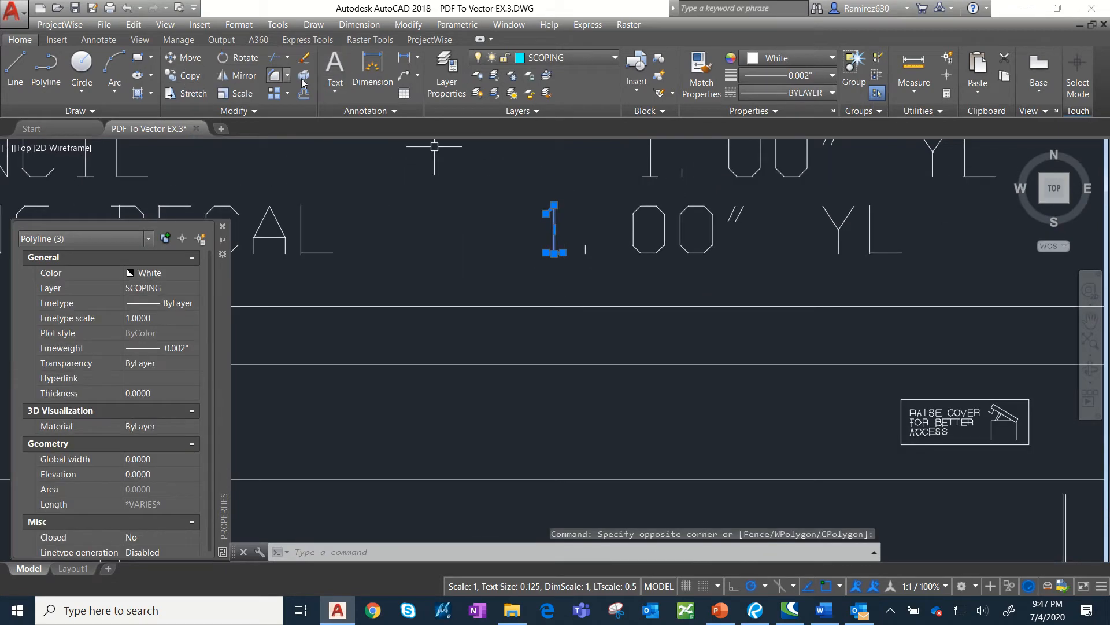
key("Escape")
Draw a horizontal helper line along the baseline of the 1.00″ text in the LV BUSHING DECAL row.
left_click(15, 72)
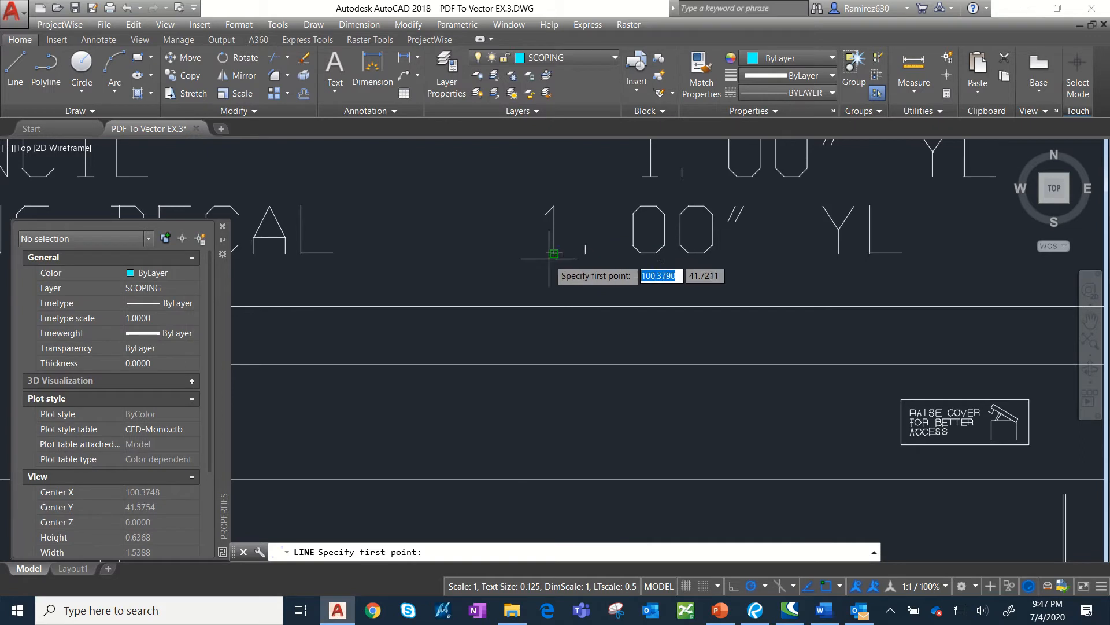
left_click(766, 252)
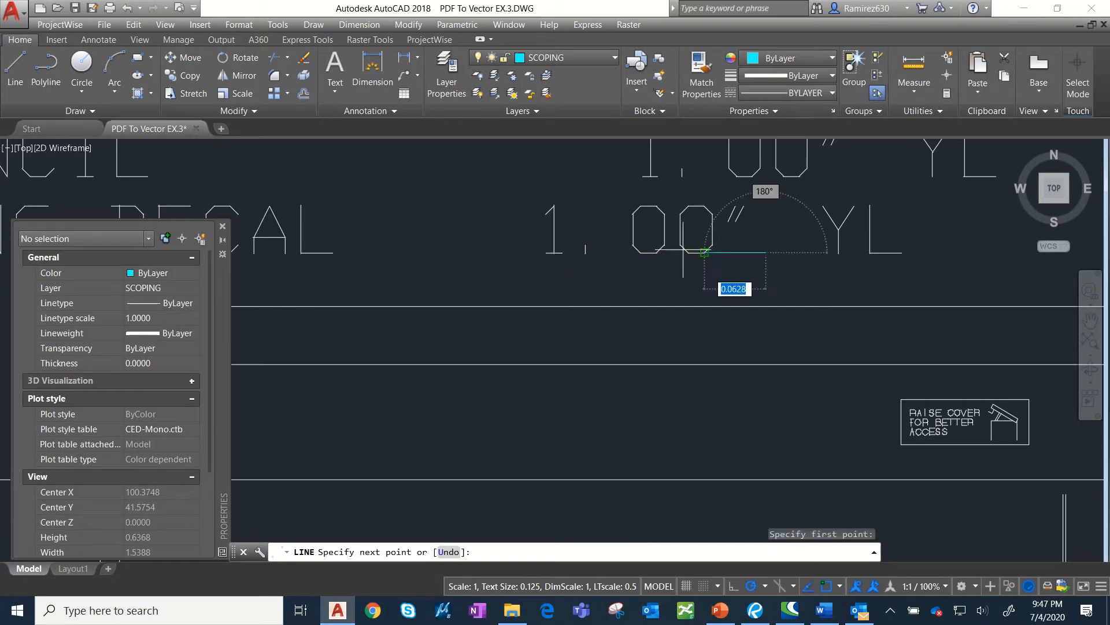
left_click(439, 252)
key("Escape")
Offset the baseline helper line 3/32 upward above the LV BUSHING DECAL 1.00″ text.
type("O")
key("Return")
type("3")
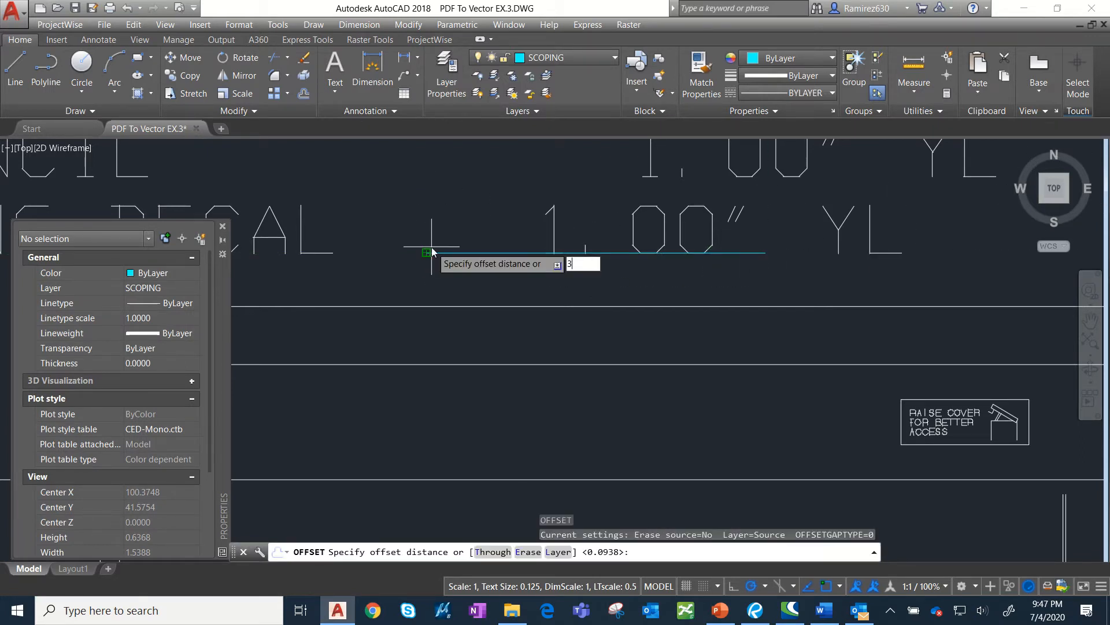
type("/32")
key("Return")
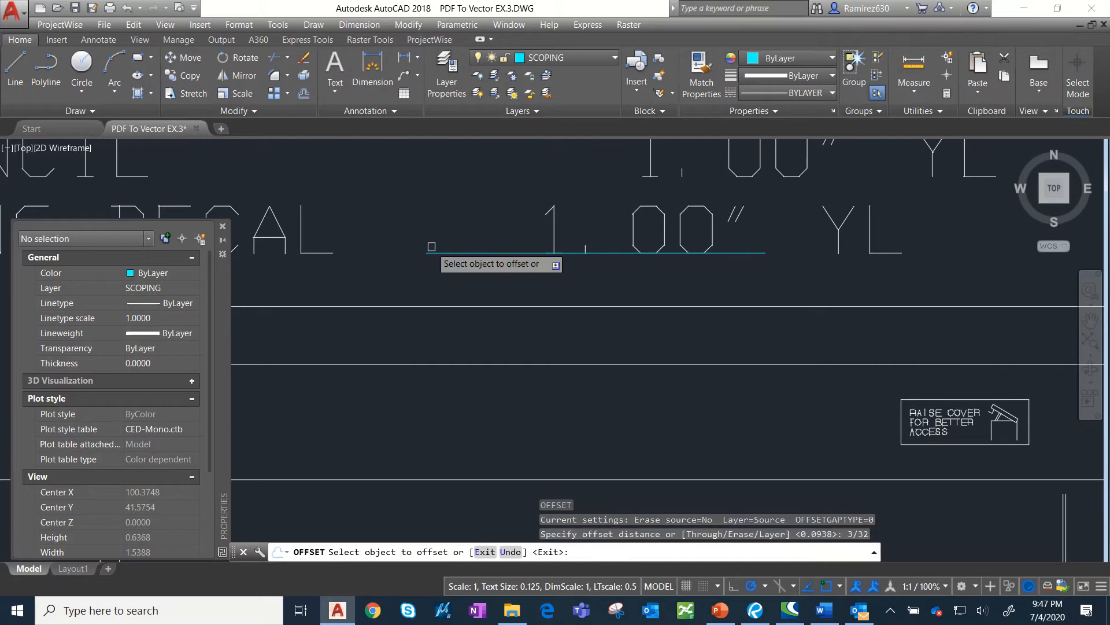
left_click(469, 255)
left_click(459, 204)
key("Escape")
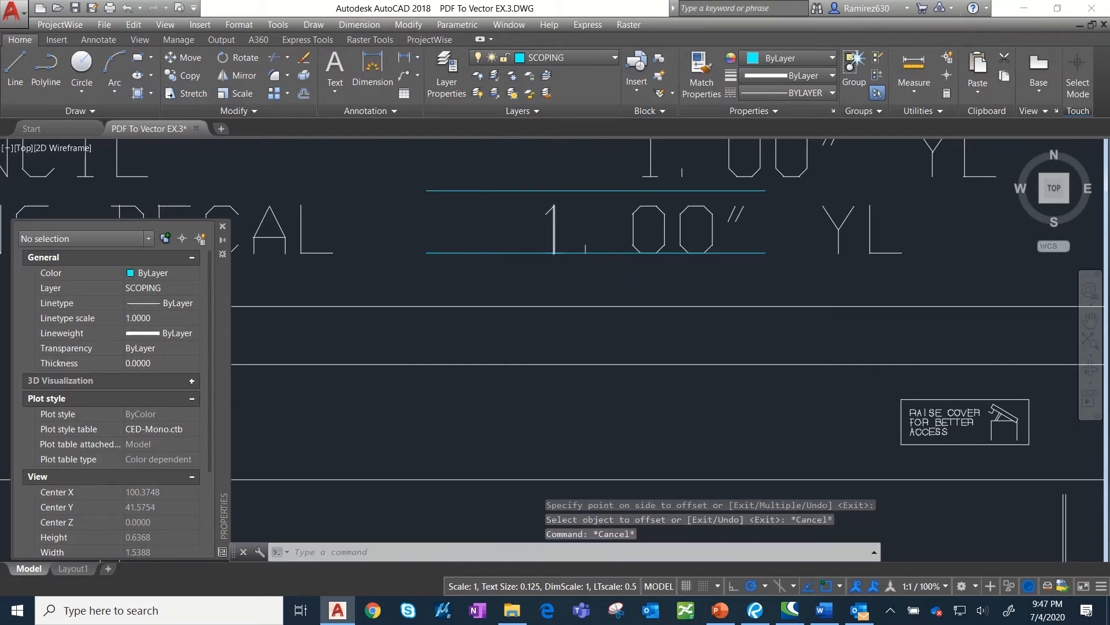
Copy the baseline helper line to the top edge of the LV BUSHING DECAL 1.00″ digits.
scroll(545, 290, "down", 4)
scroll(526, 266, "up", 4)
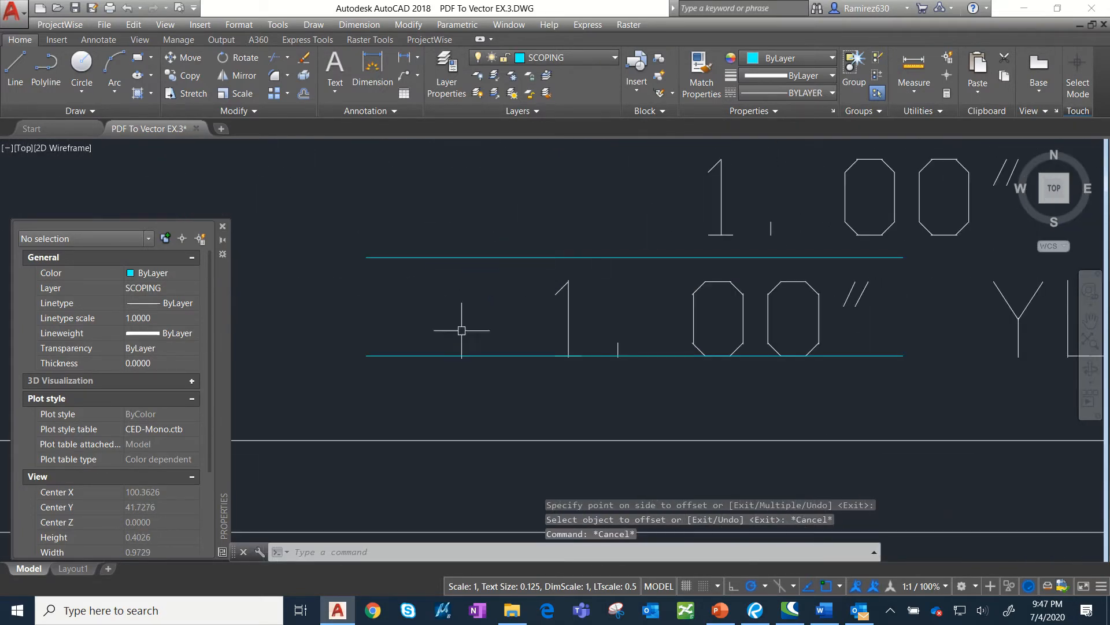
left_click_drag(462, 330, 409, 397)
left_click(184, 76)
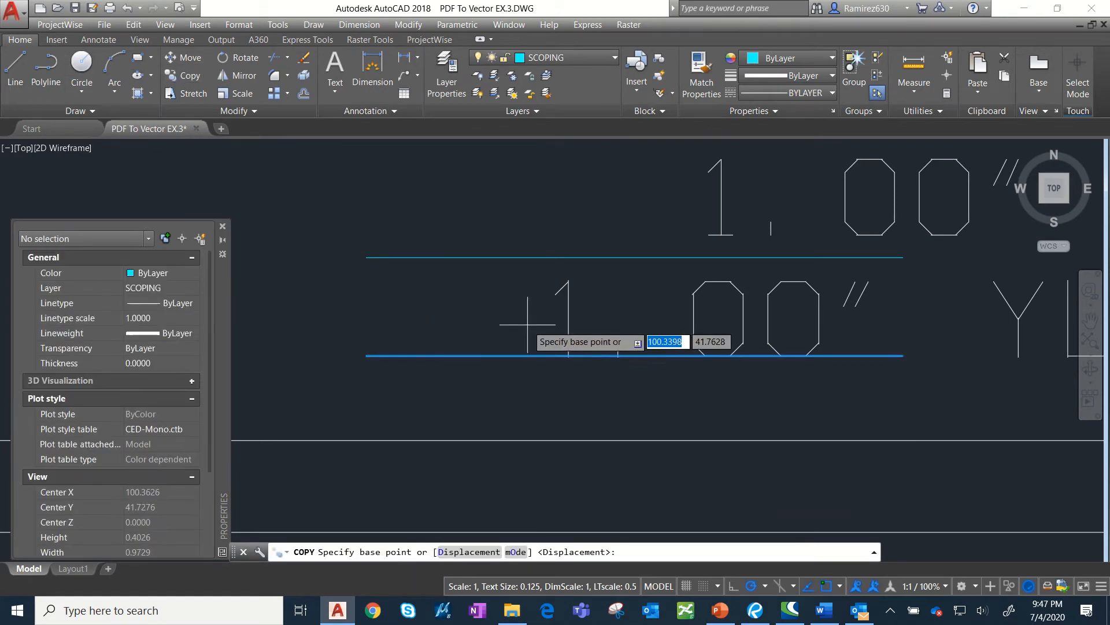
left_click(642, 356)
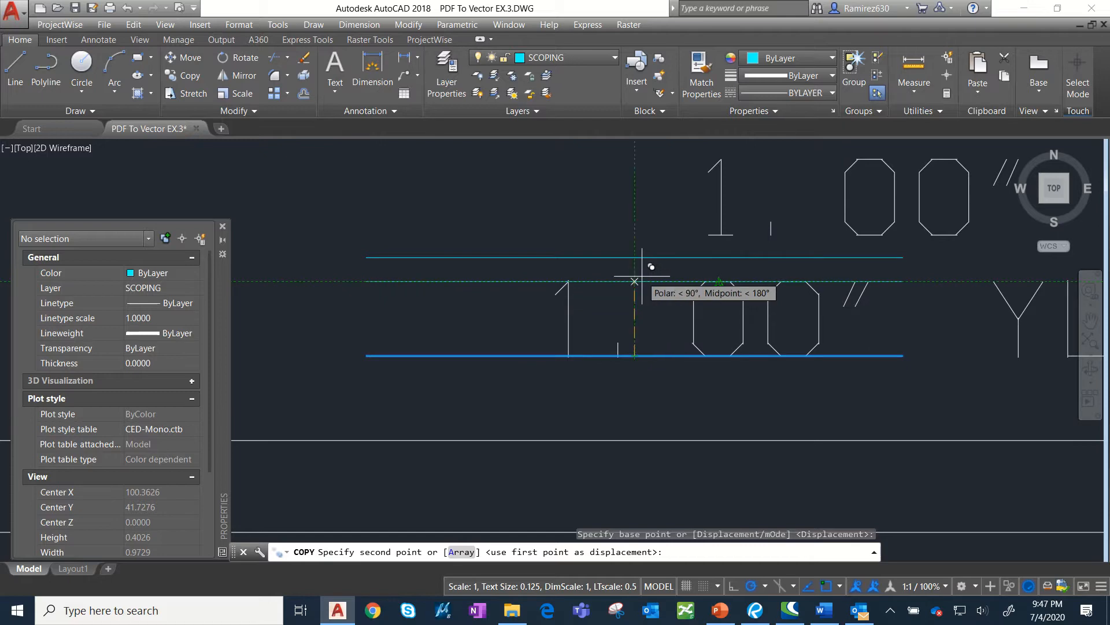
left_click(642, 276)
key("Escape")
Scale all the imported views by reference from the LV BUSHING DECAL baseline, taking the digit height up to the 3/32 offset line.
scroll(607, 257, "down", 5)
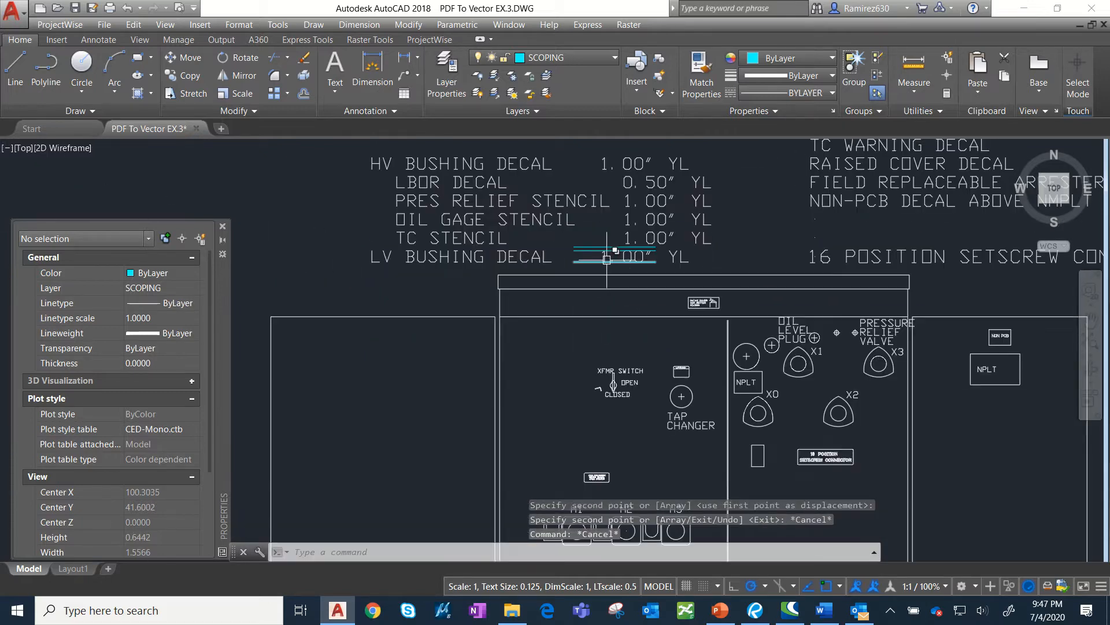
scroll(607, 259, "down", 10)
left_click(873, 442)
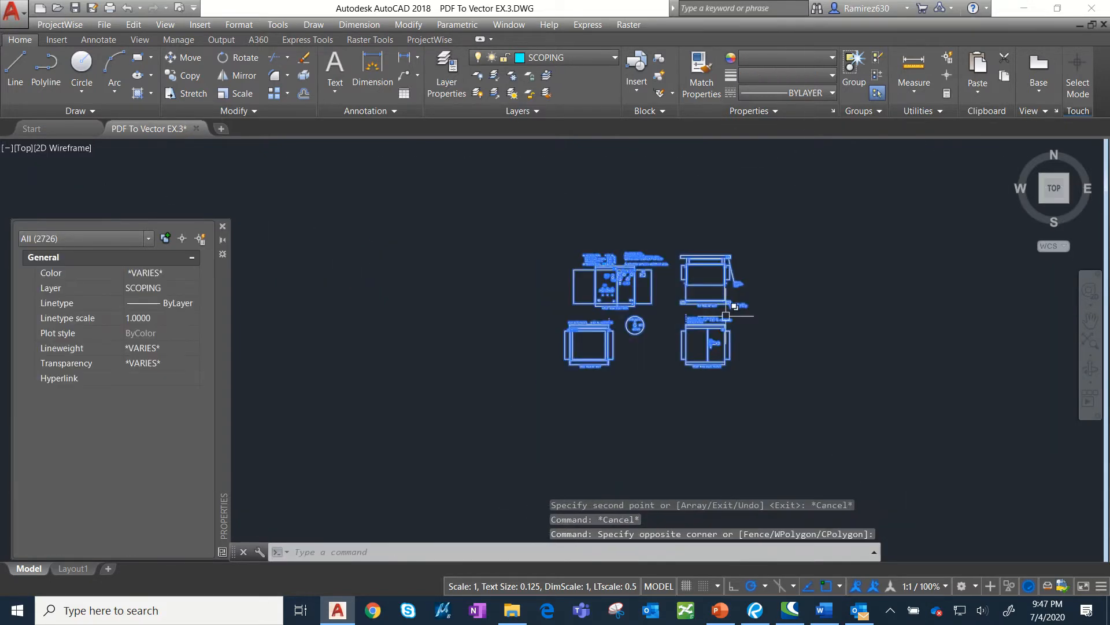
type("SC")
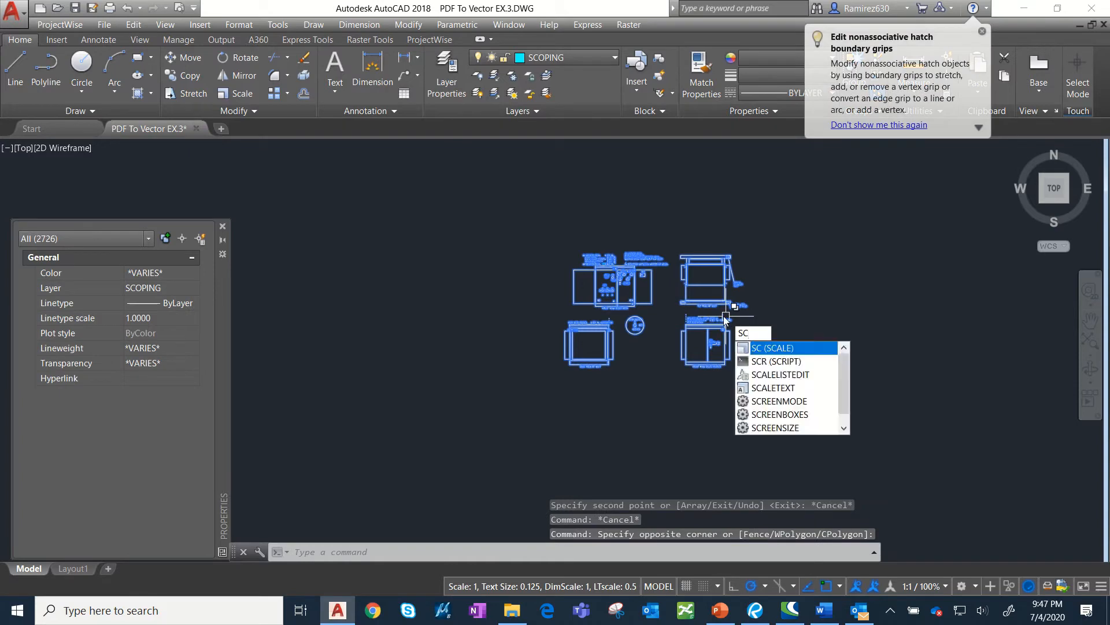
type("A;")
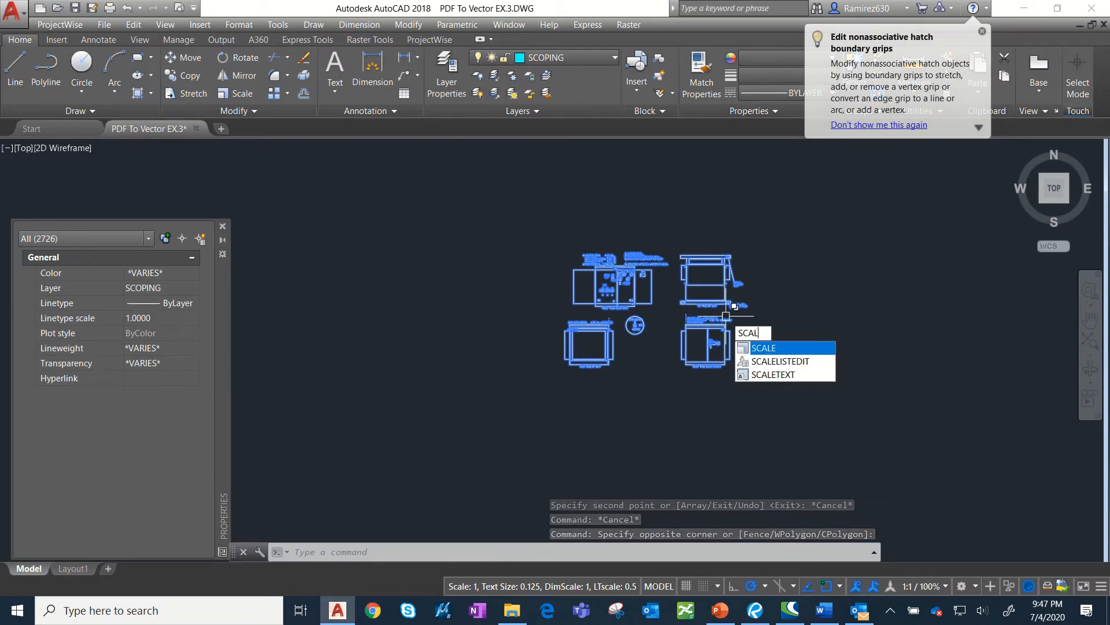
key("Return")
scroll(613, 266, "up", 8)
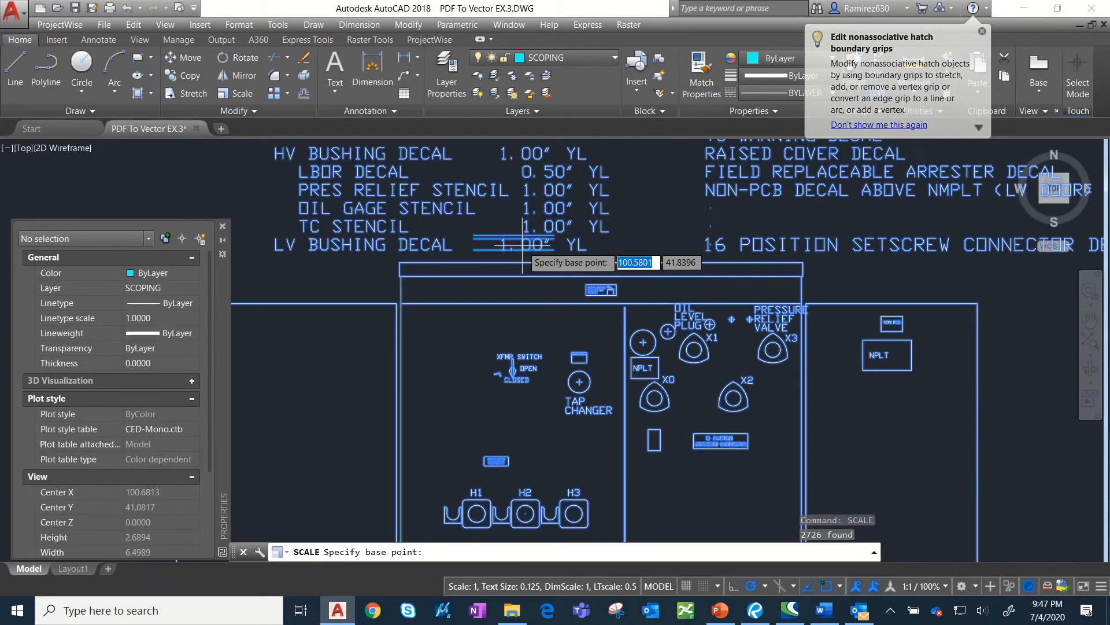
scroll(523, 262, "up", 8)
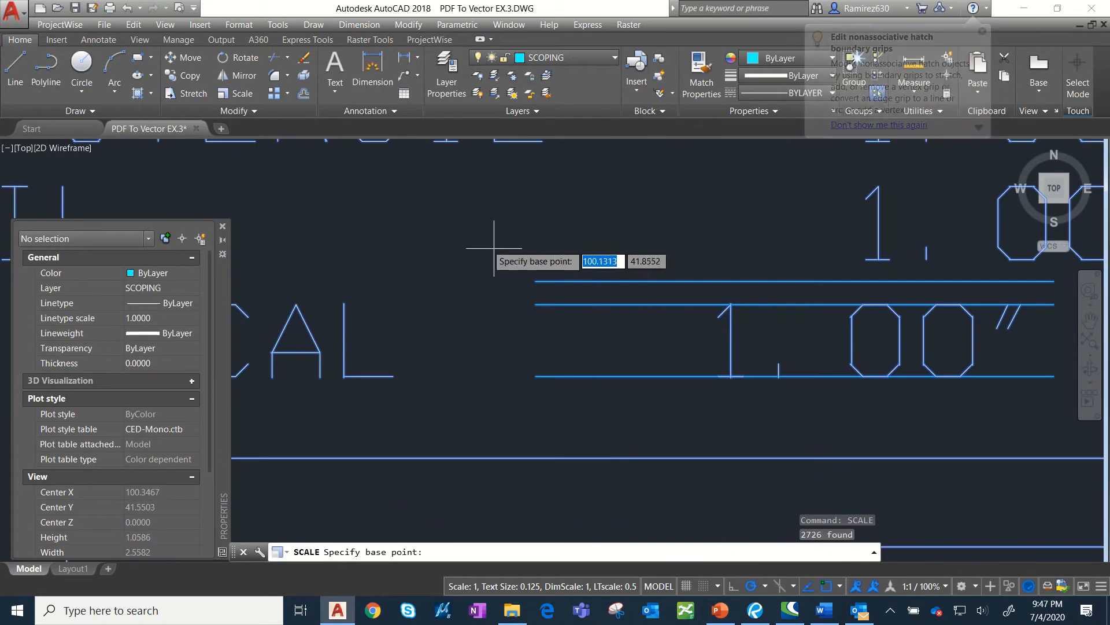
left_click(598, 376)
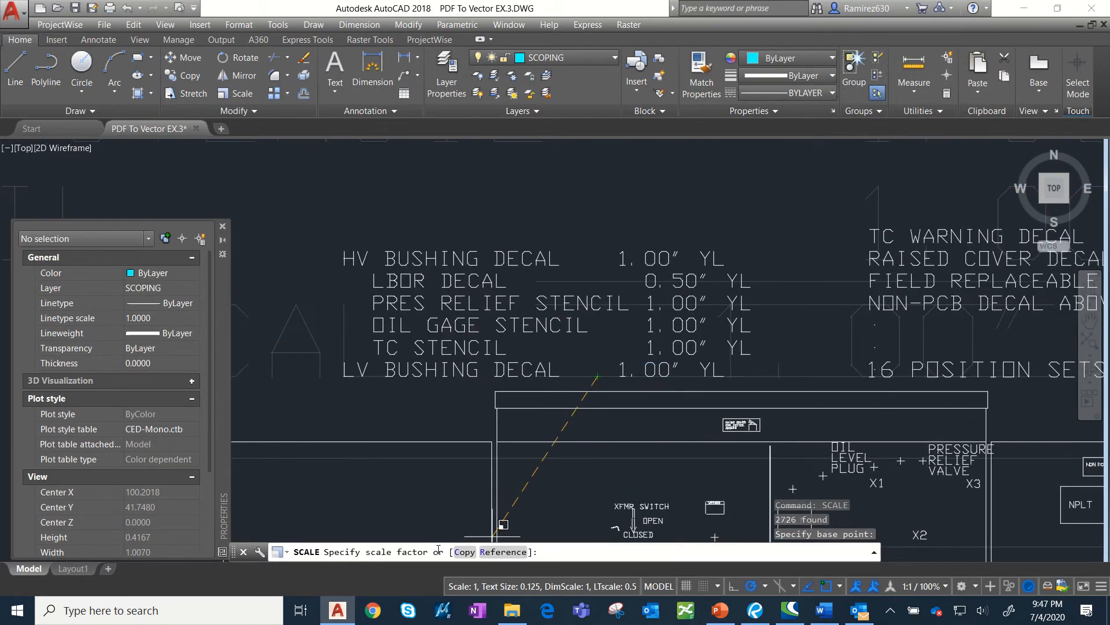
left_click(493, 552)
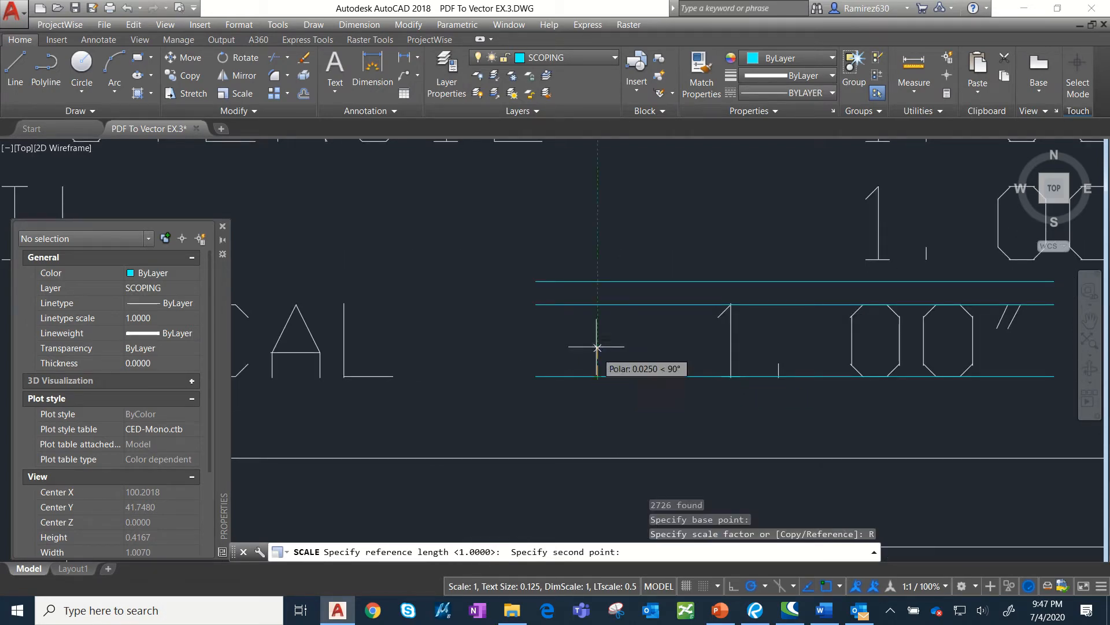
left_click(597, 304)
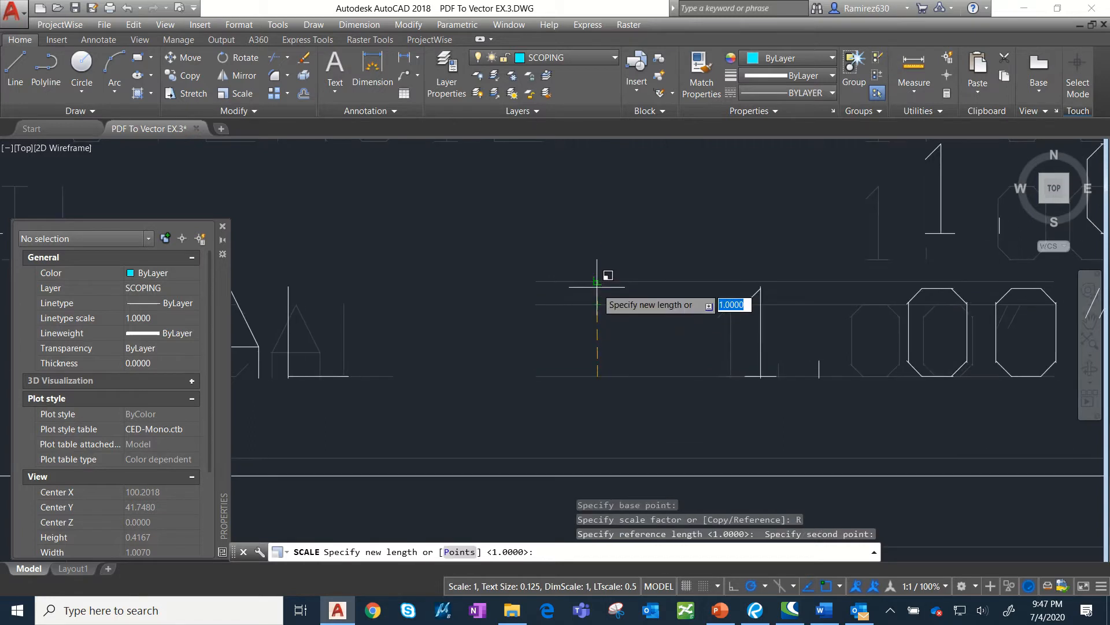
key("Return")
Delete the three horizontal helper lines at the 1.00″ text in the LV BUSHING DECAL row.
scroll(596, 280, "down", 5)
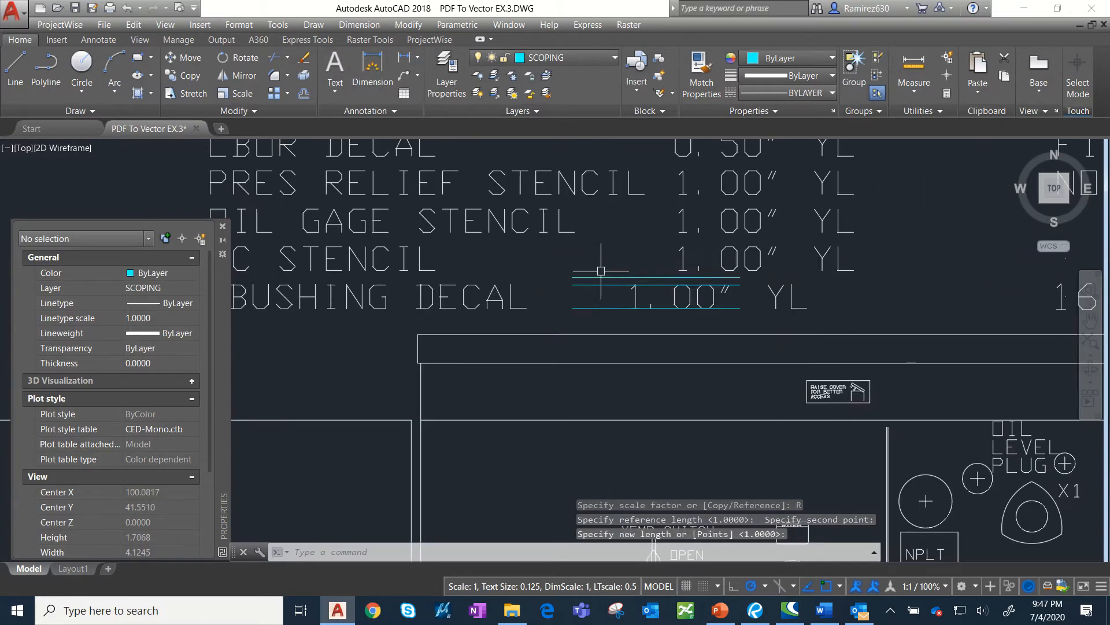
left_click(617, 264)
left_click(581, 311)
key("Delete")
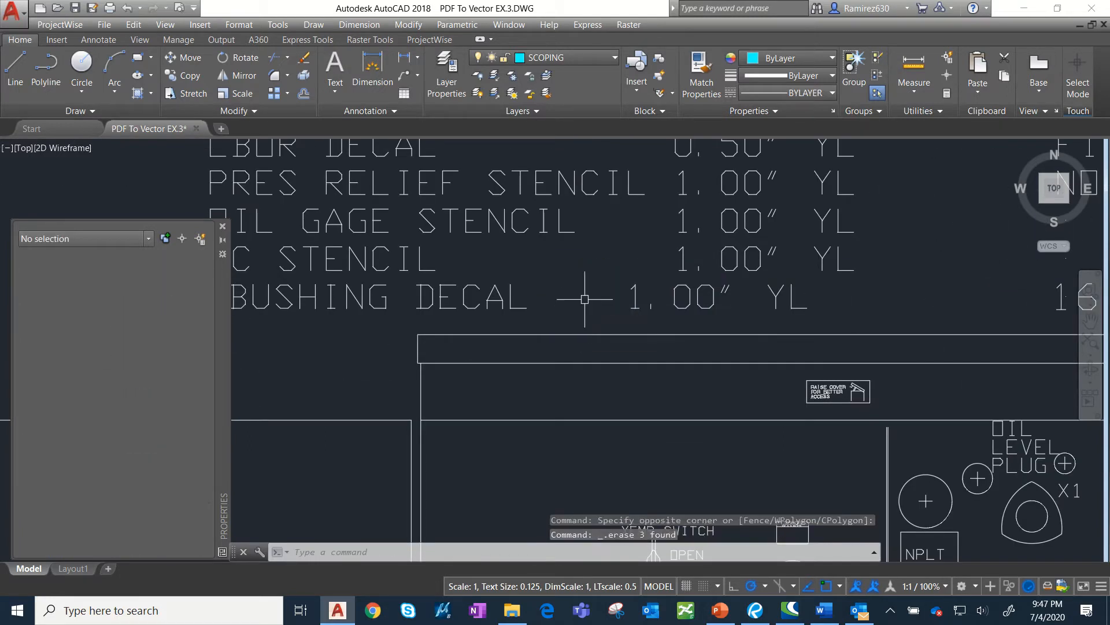
Move all the scaled transformer views into the blue sheet border beside the green schematic.
scroll(584, 300, "down", 8)
left_click(530, 253)
left_click(808, 445)
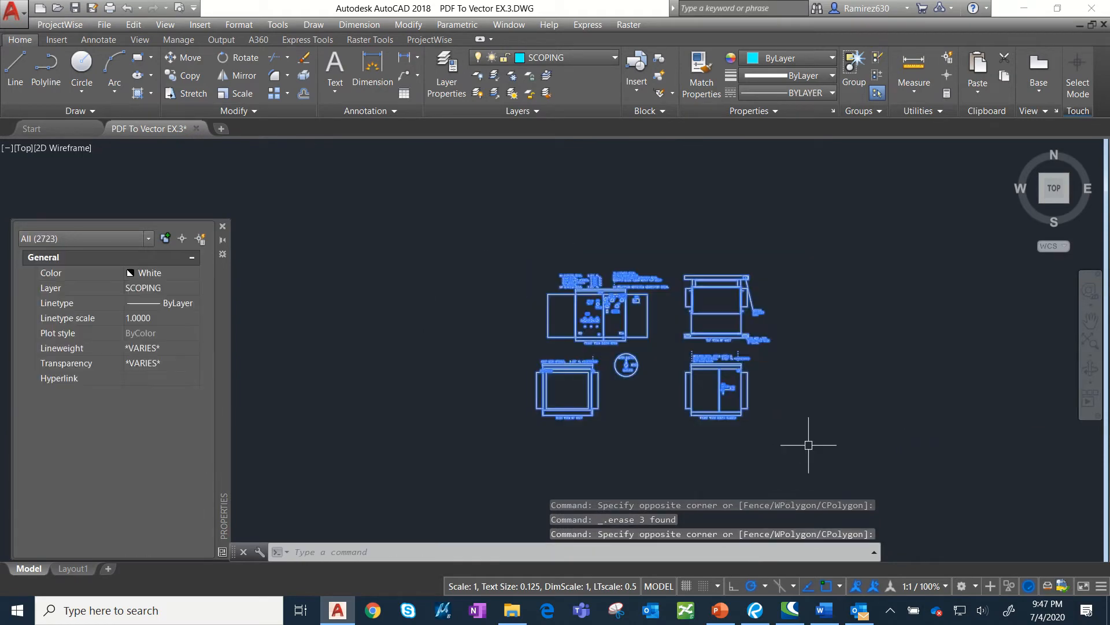
left_click(194, 60)
left_click(695, 349)
scroll(601, 351, "down", 4)
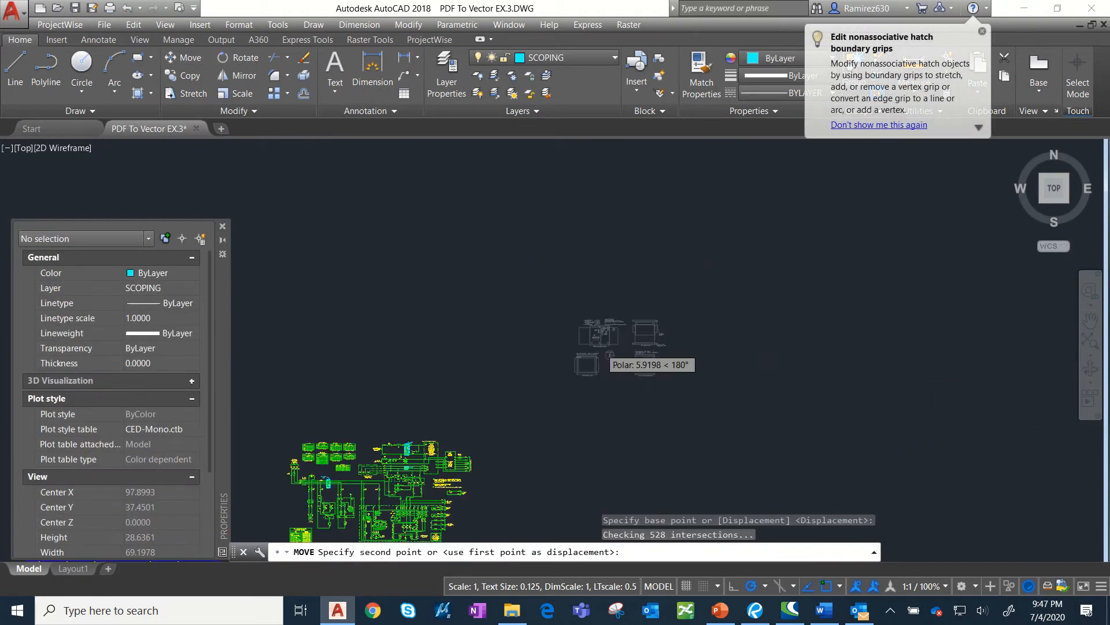
middle_click_drag(601, 351, 1039, 138)
scroll(608, 261, "up", 4)
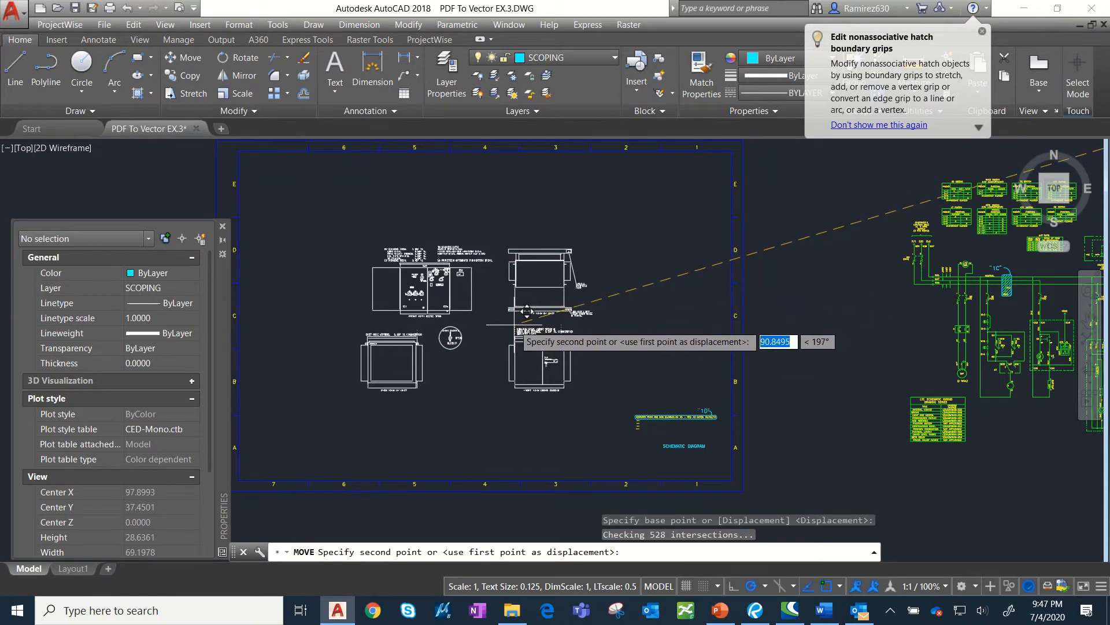
left_click(523, 303)
Compare the 5 of the code below the NON PCB label with the decal-list lettering by carrying a temporary copy over it.
scroll(523, 306, "up", 4)
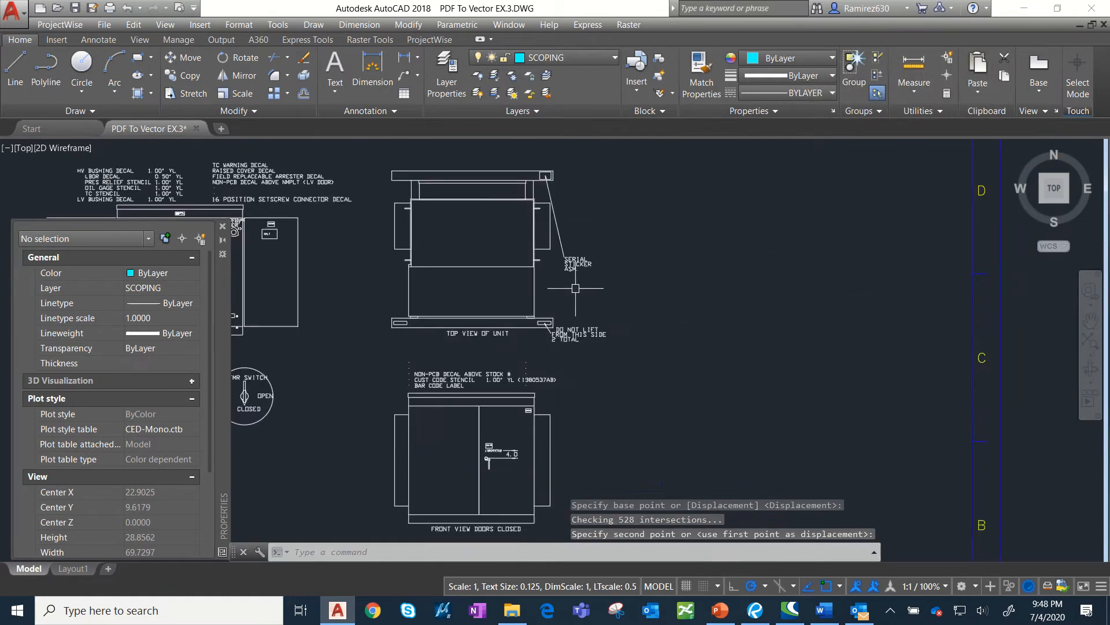
scroll(417, 326, "up", 6)
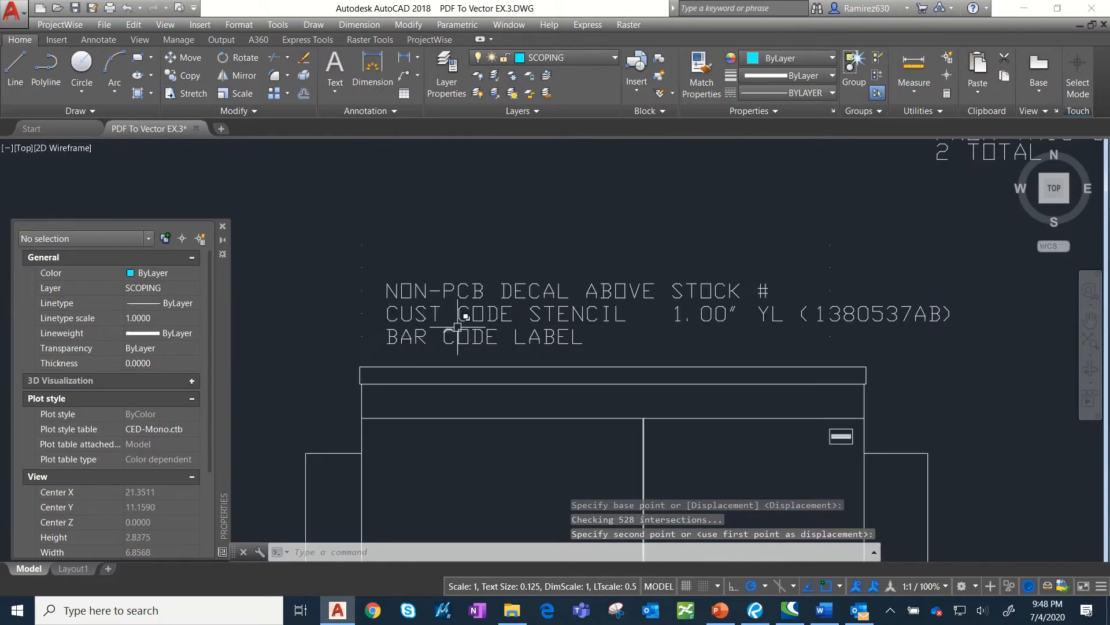
scroll(521, 347, "down", 6)
scroll(620, 313, "up", 9)
scroll(621, 314, "up", 6)
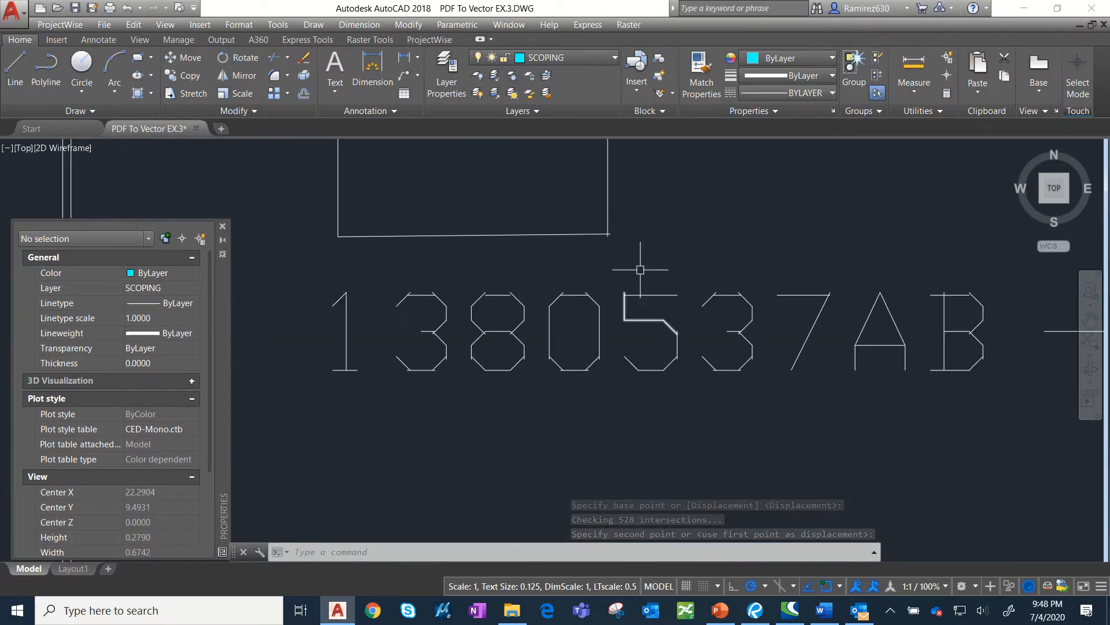
left_click(655, 271)
left_click(619, 404)
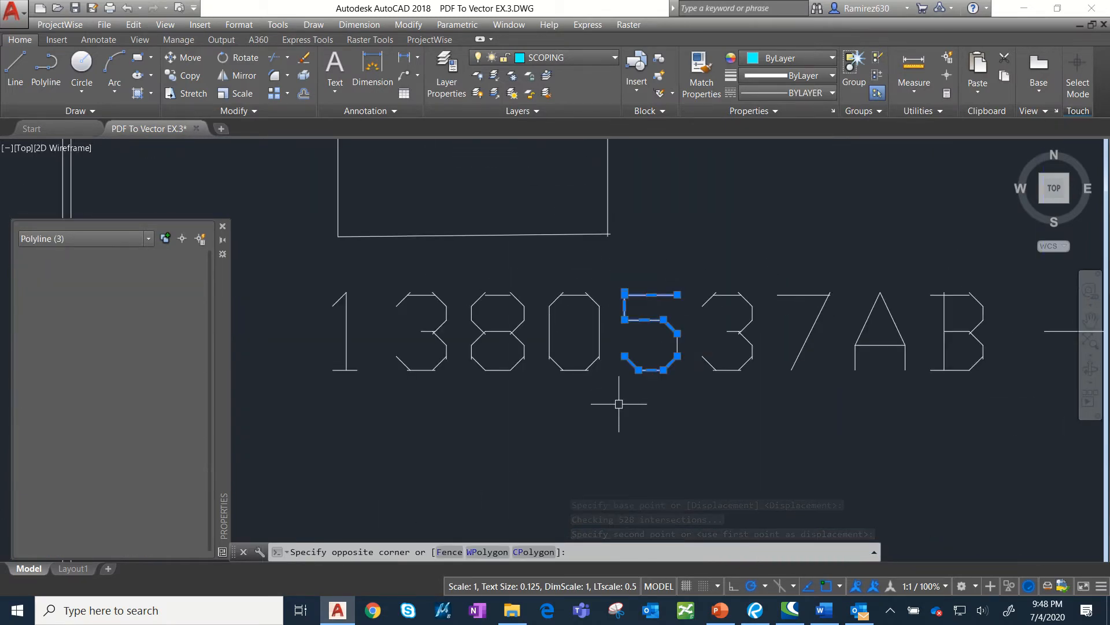
left_click(200, 81)
left_click(658, 370)
scroll(771, 340, "down", 10)
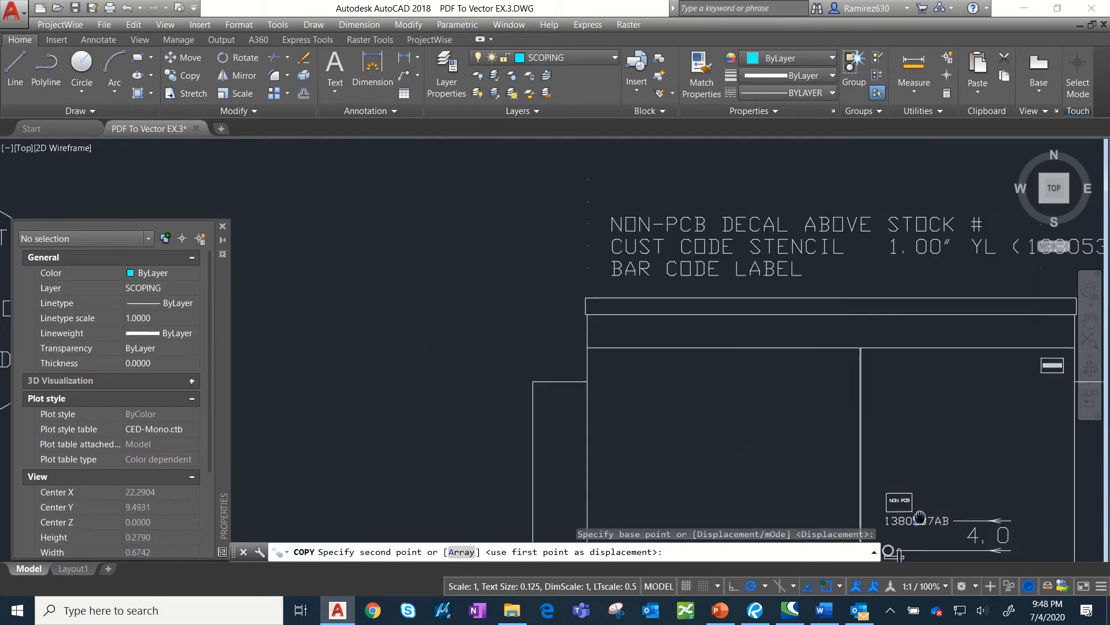
scroll(659, 283, "up", 10)
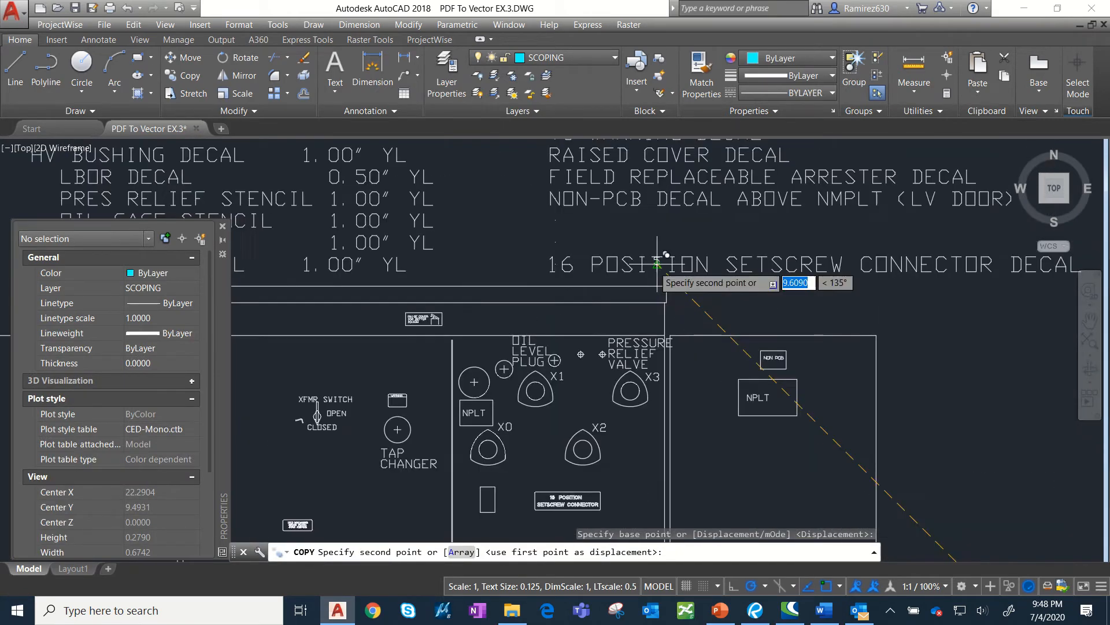
scroll(649, 282, "down", 10)
mouse_move(753, 348)
middle_mouse_down()
mouse_move(648, 215)
mouse_move(484, 94)
middle_mouse_up()
scroll(772, 389, "up", 6)
scroll(772, 389, "up", 4)
key("Escape")
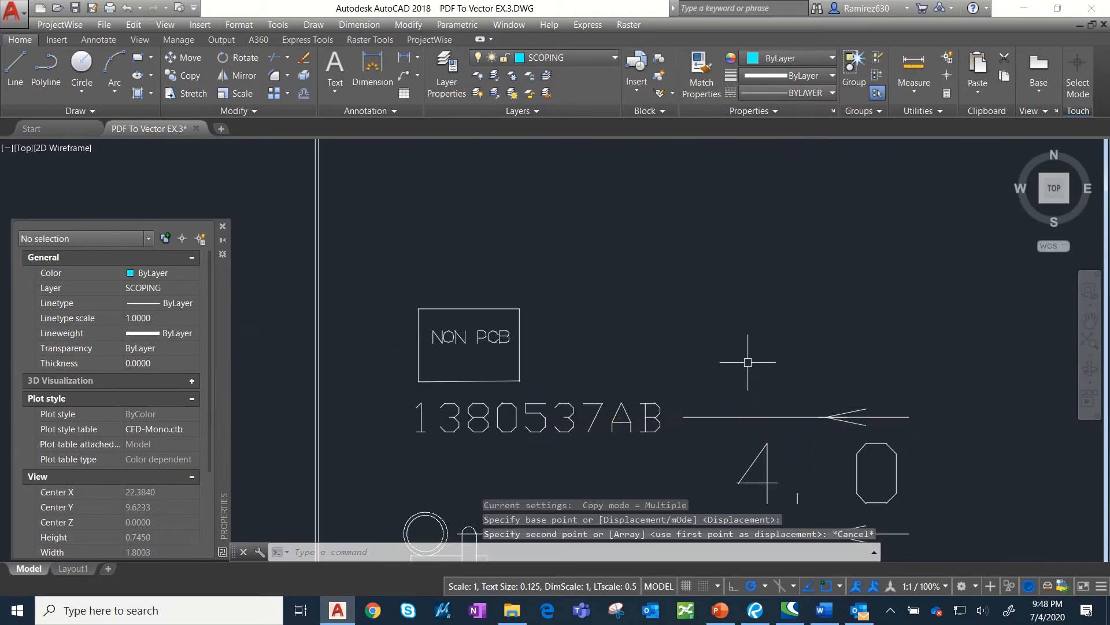
Draw a horizontal helper line along the baseline of the code below the NON PCB label, extending past its last letter.
middle_click_drag(744, 359, 817, 263)
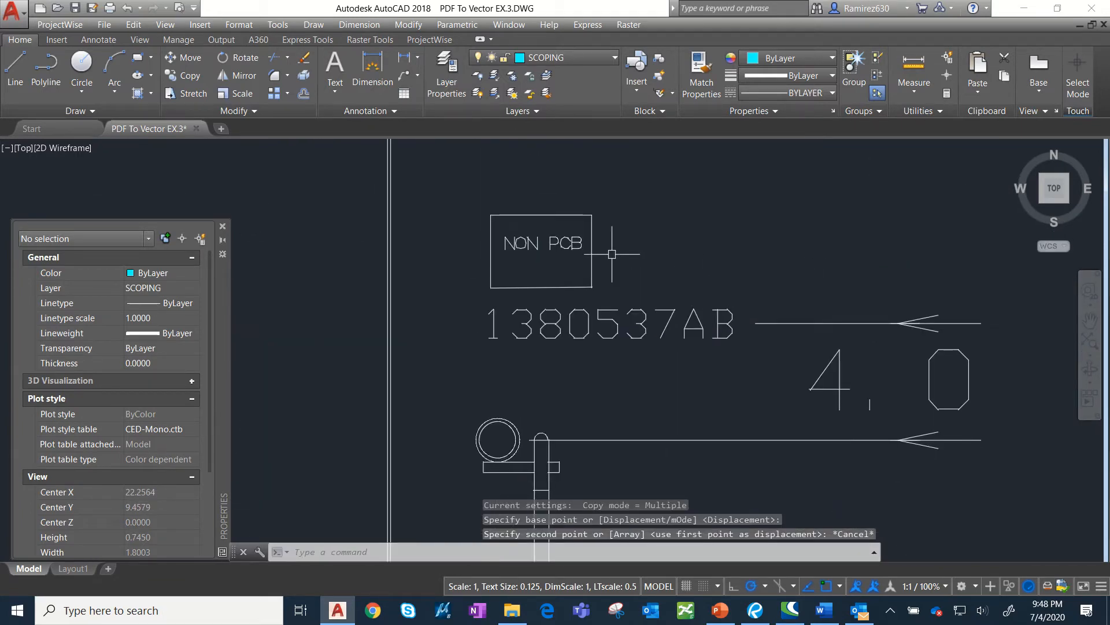
left_click(15, 67)
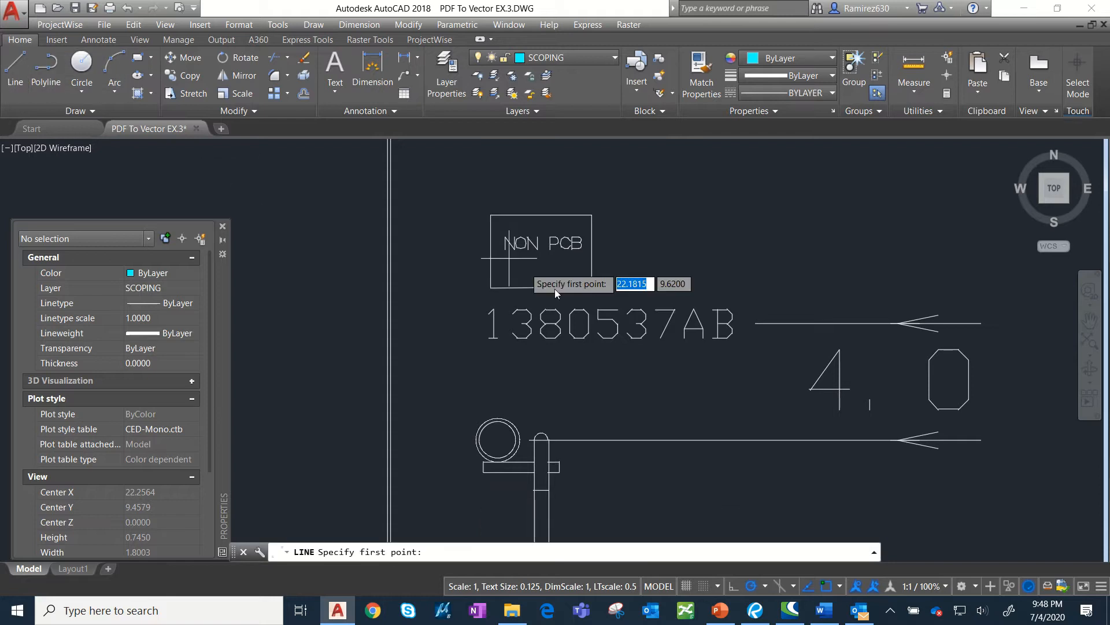
left_click(832, 338)
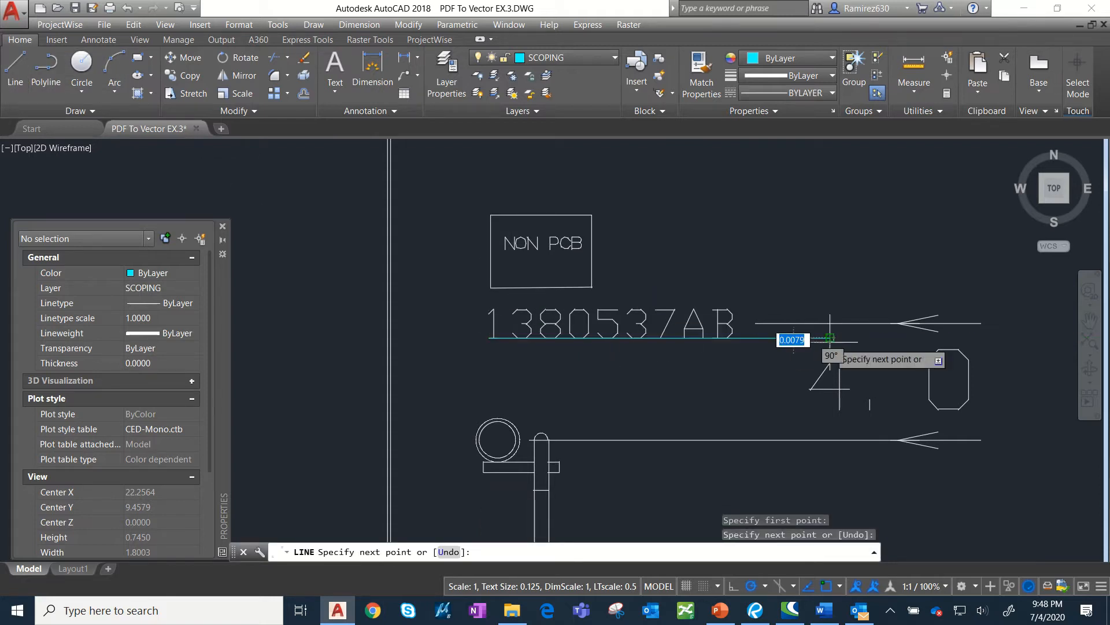
key("Escape")
Compare the B of the code below the NON PCB label with the XFMR SWITCH lettering by carrying a temporary copy over it.
left_click(699, 293)
left_click(744, 376)
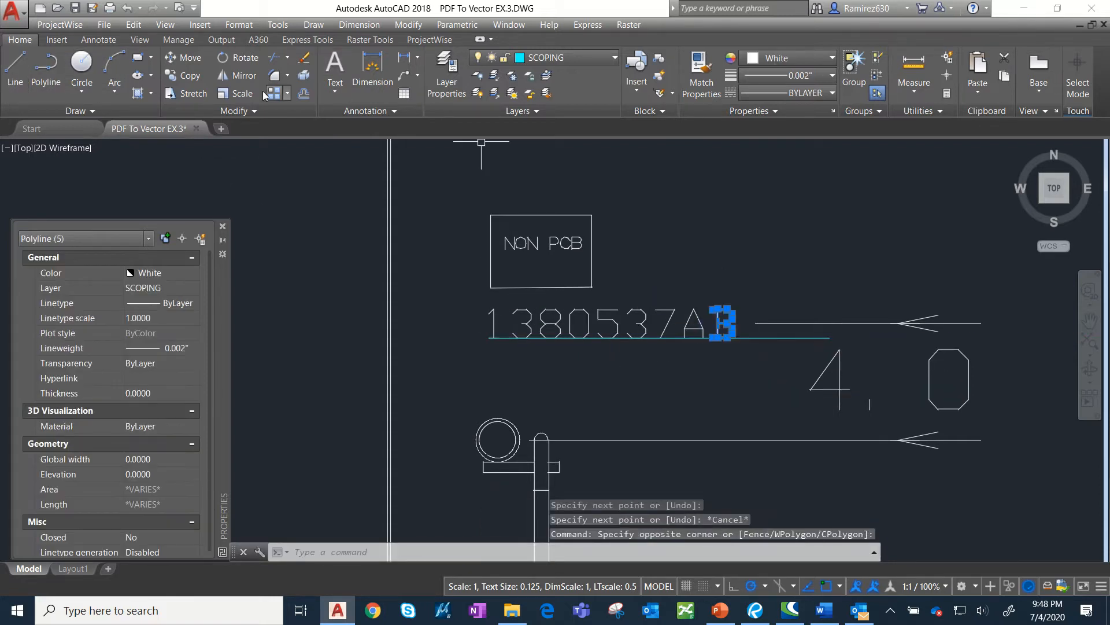
left_click(183, 78)
left_click(720, 323)
scroll(729, 257, "down", 3)
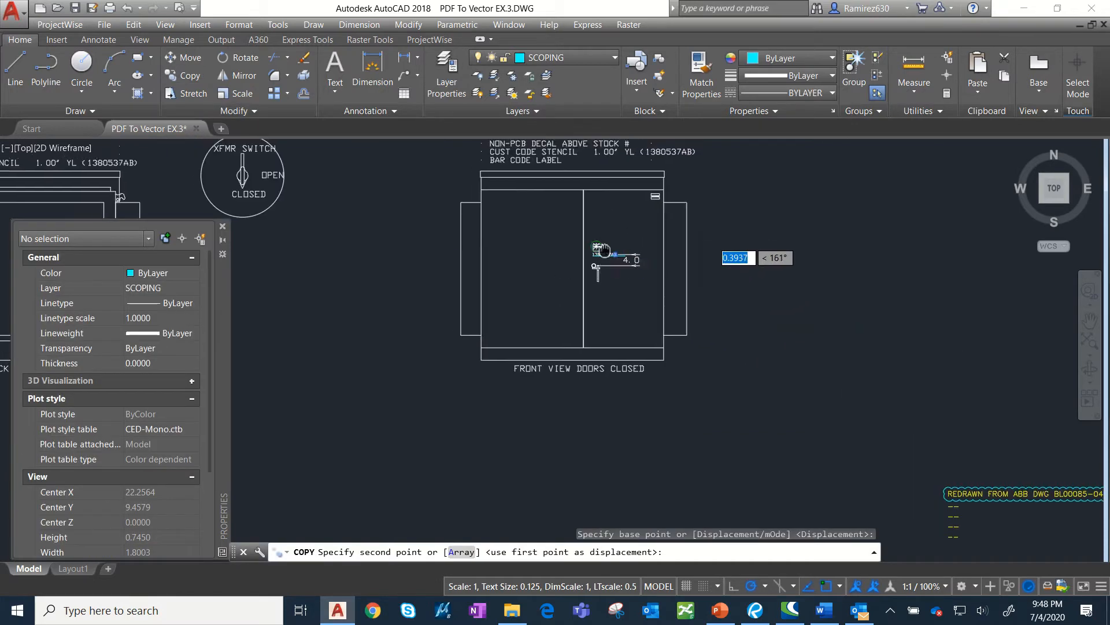
scroll(1056, 429, "up", 2)
scroll(763, 164, "up", 8)
middle_click_drag(751, 192, 812, 216)
scroll(416, 179, "up", 5)
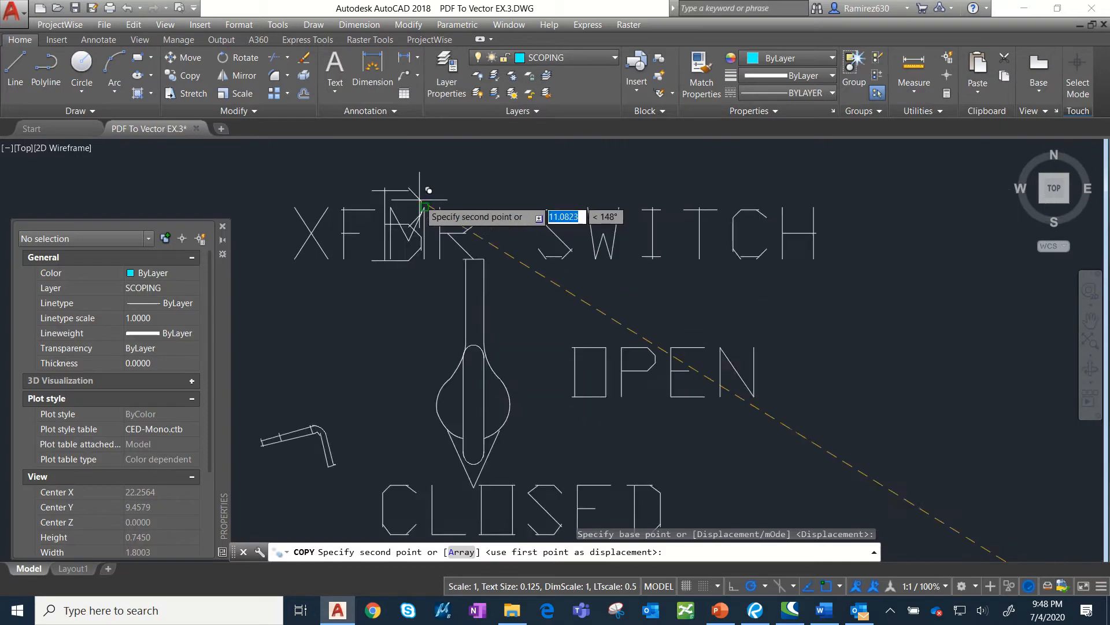
scroll(410, 187, "down", 6)
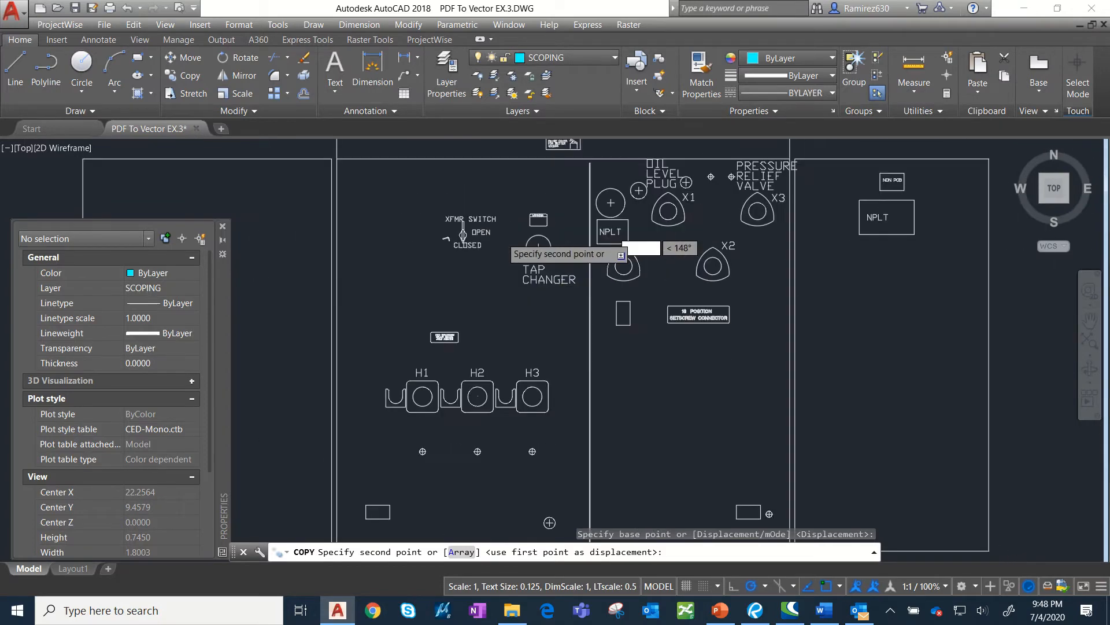
scroll(697, 282, "up", 6)
key("Escape")
Offset the helper line below the door code 3/32 upward to check the lettering height.
scroll(689, 292, "up", 5)
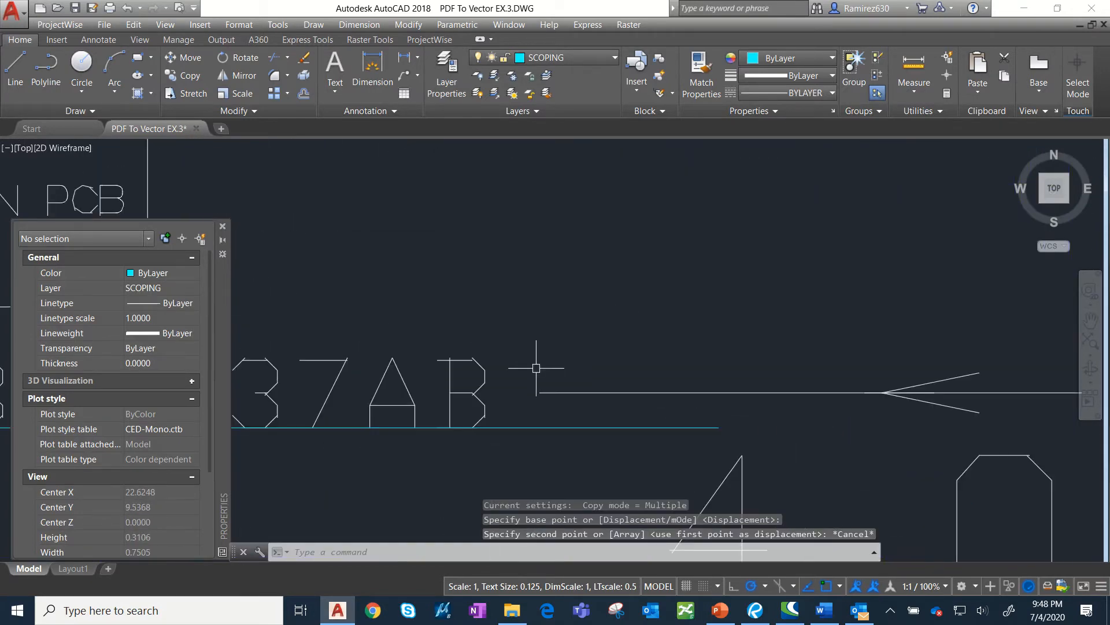
type("o")
key("Return")
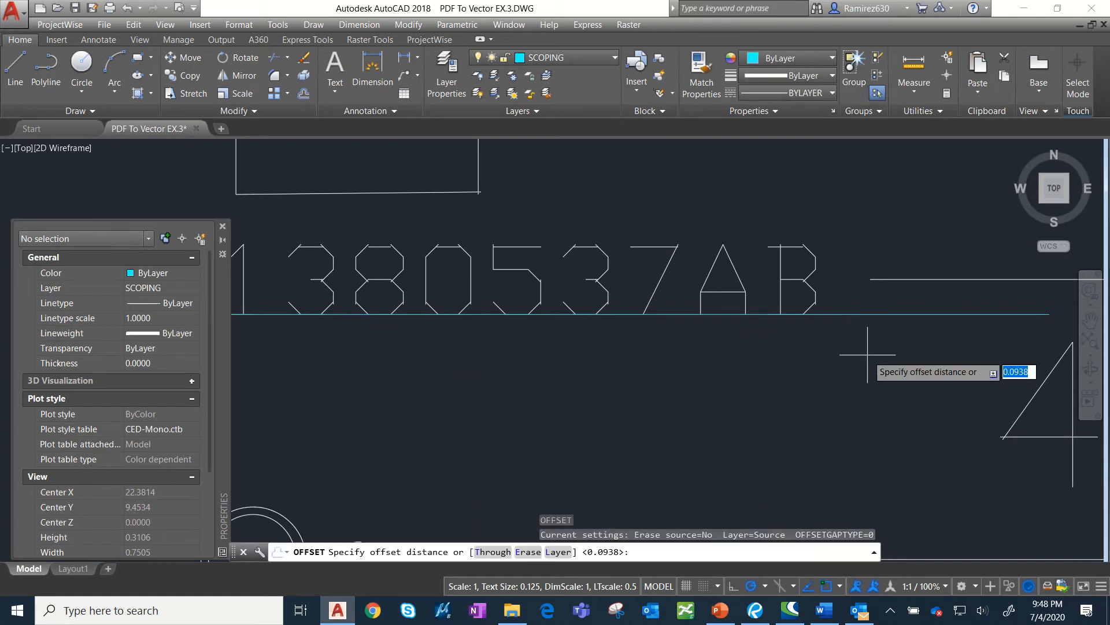
key("Return")
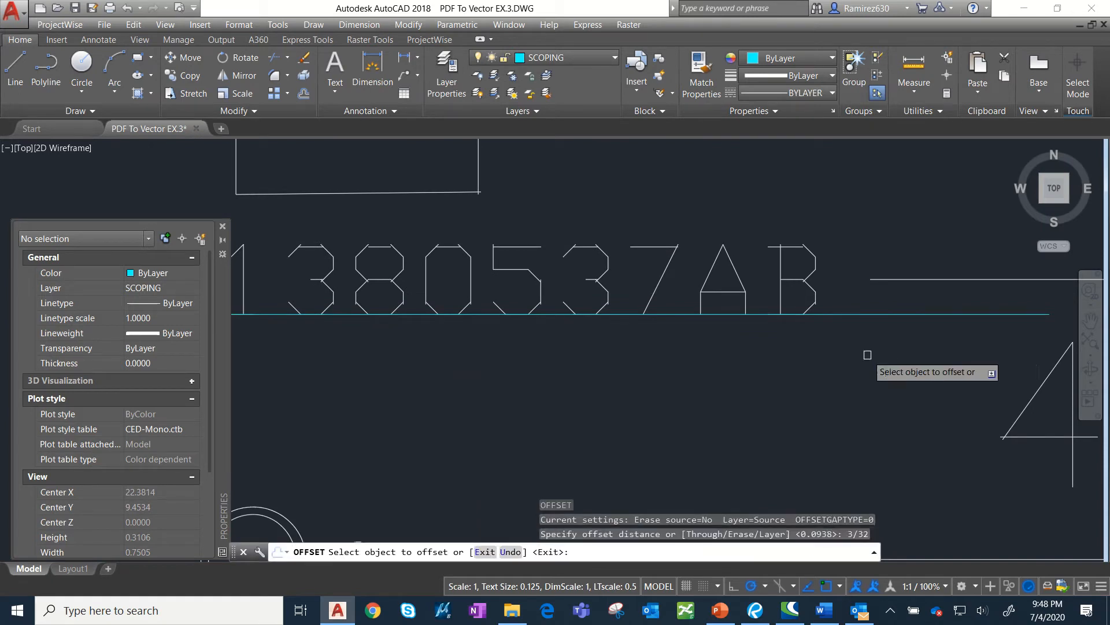
left_click(862, 316)
left_click(856, 251)
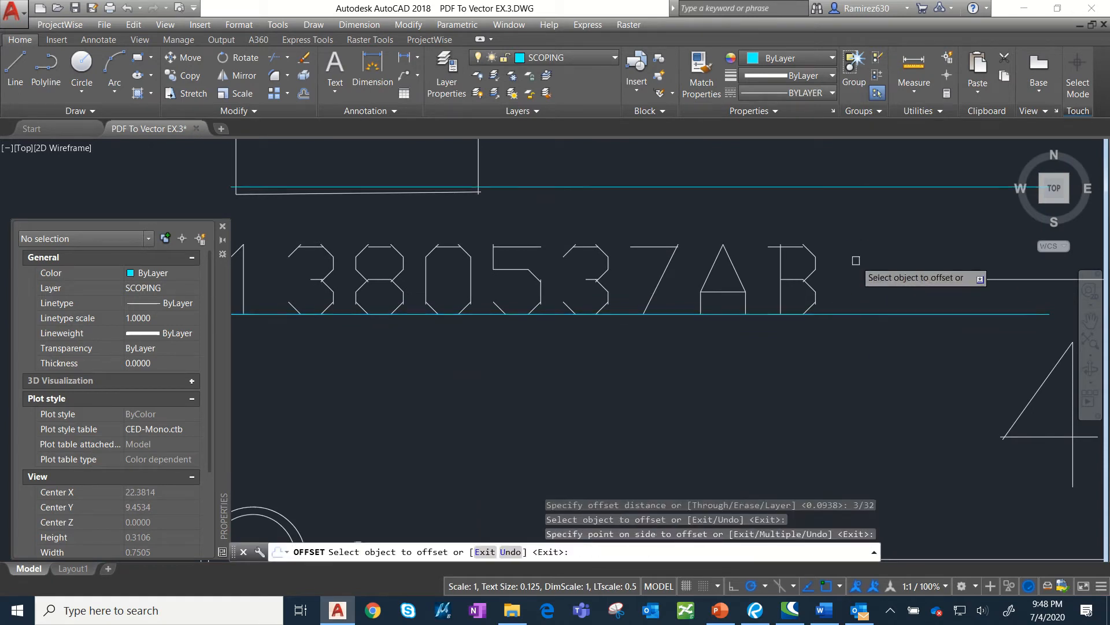
scroll(815, 292, "down", 8)
key("Escape")
key("Escape")
Group all four imported transformer views with their notes and helper lines inside the sheet border.
scroll(781, 292, "down", 7)
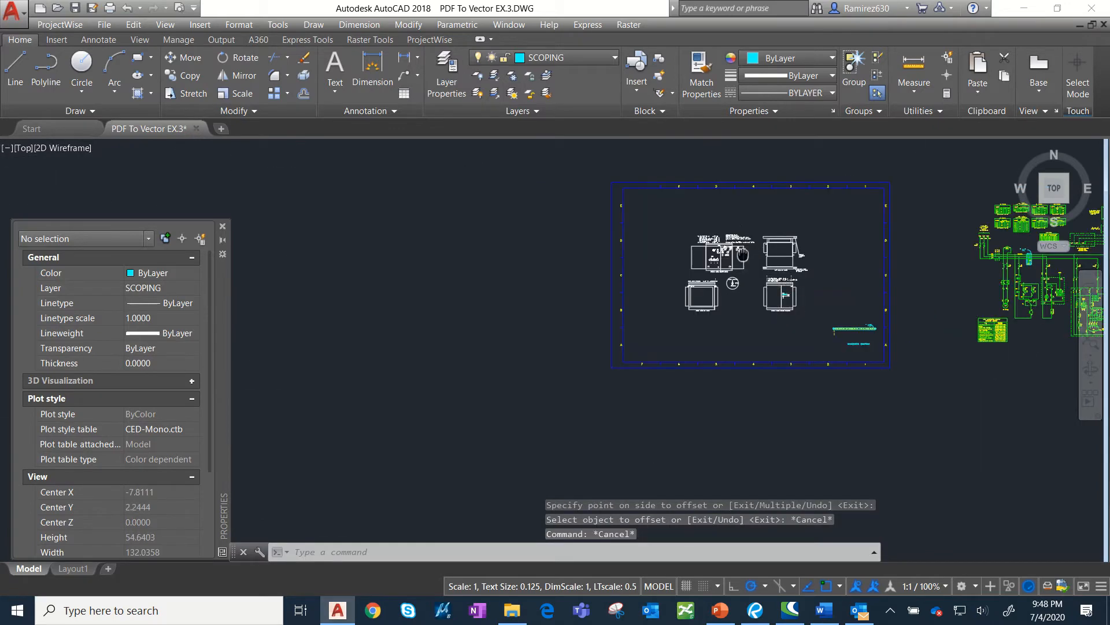
scroll(509, 185, "up", 3)
scroll(428, 173, "up", 3)
left_click(421, 166)
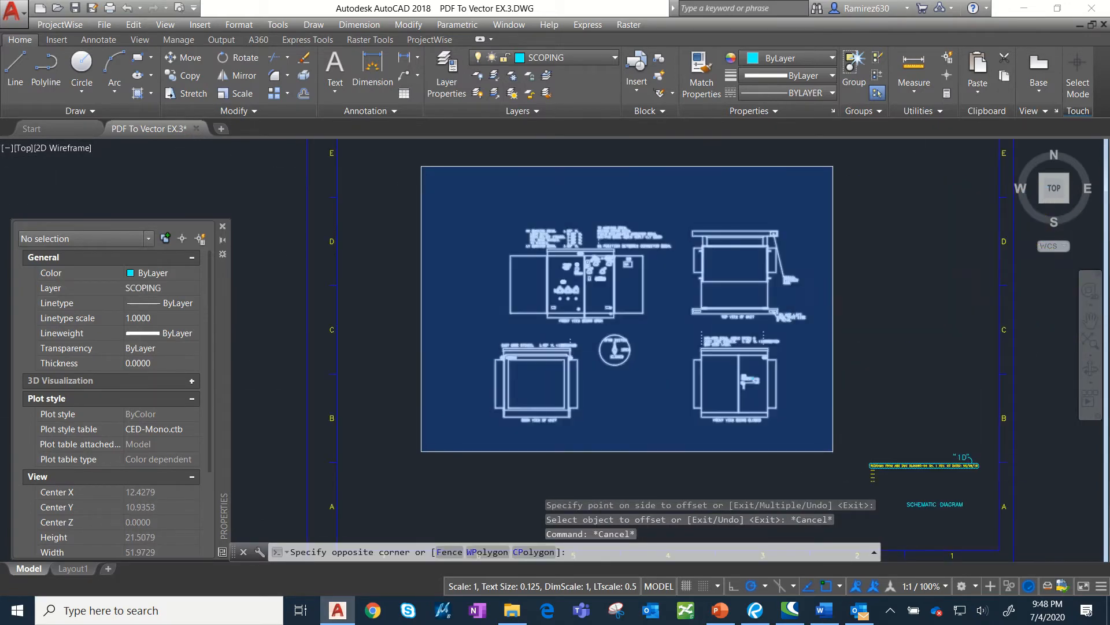
left_click(832, 451)
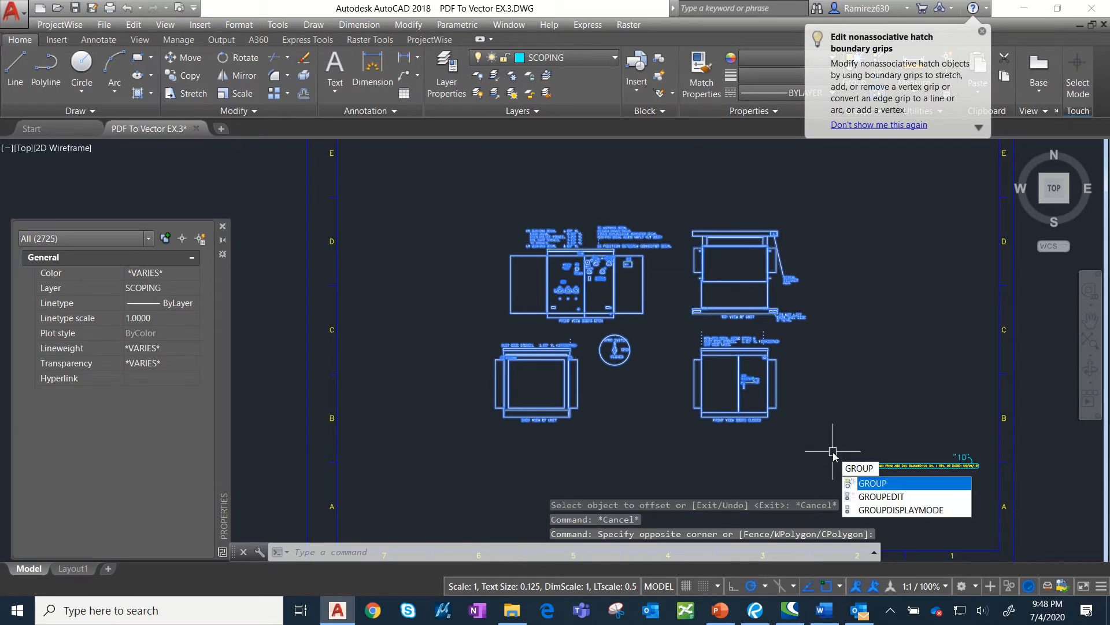
key("Return")
Draw a horizontal helper line about 0.58 long across the top of the code lettering below the NON PCB label.
scroll(729, 323, "up", 12)
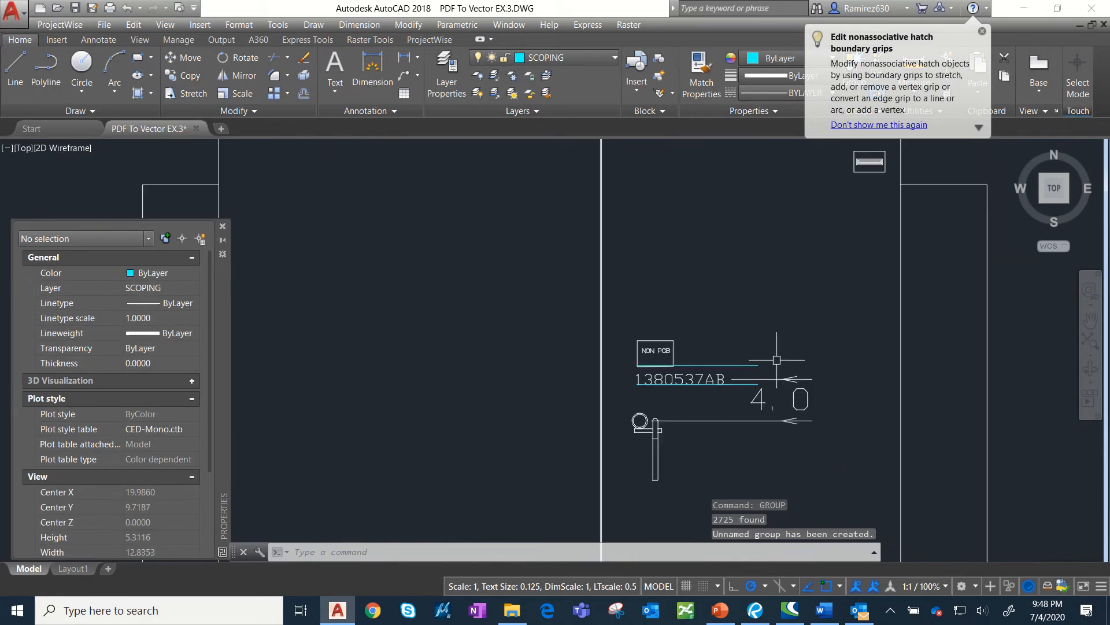
left_click(23, 79)
scroll(532, 309, "up", 2)
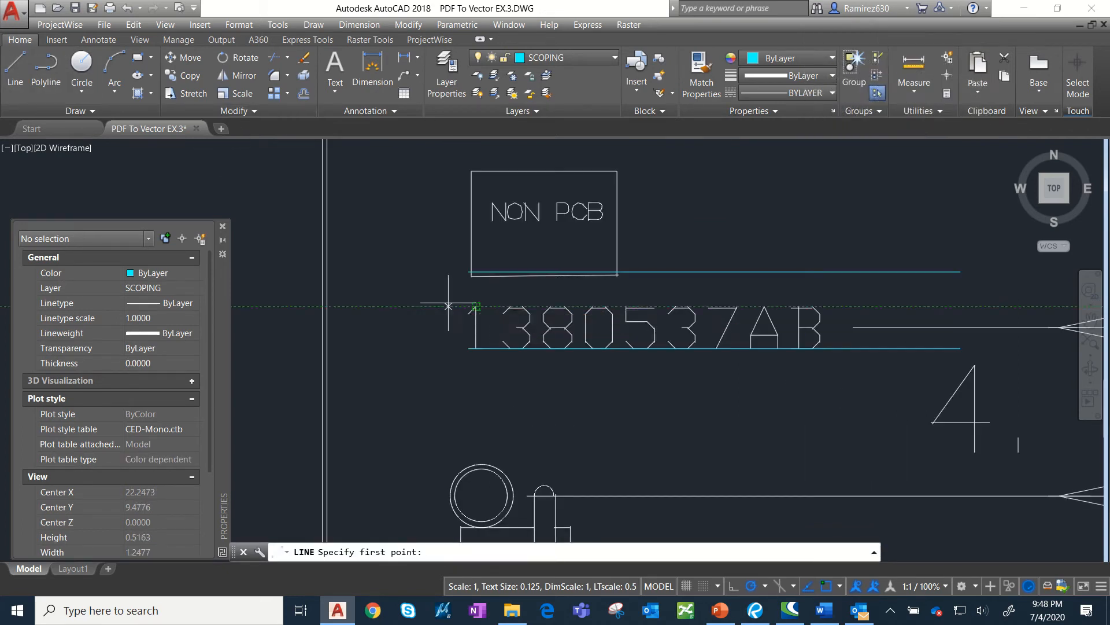
left_click(895, 305)
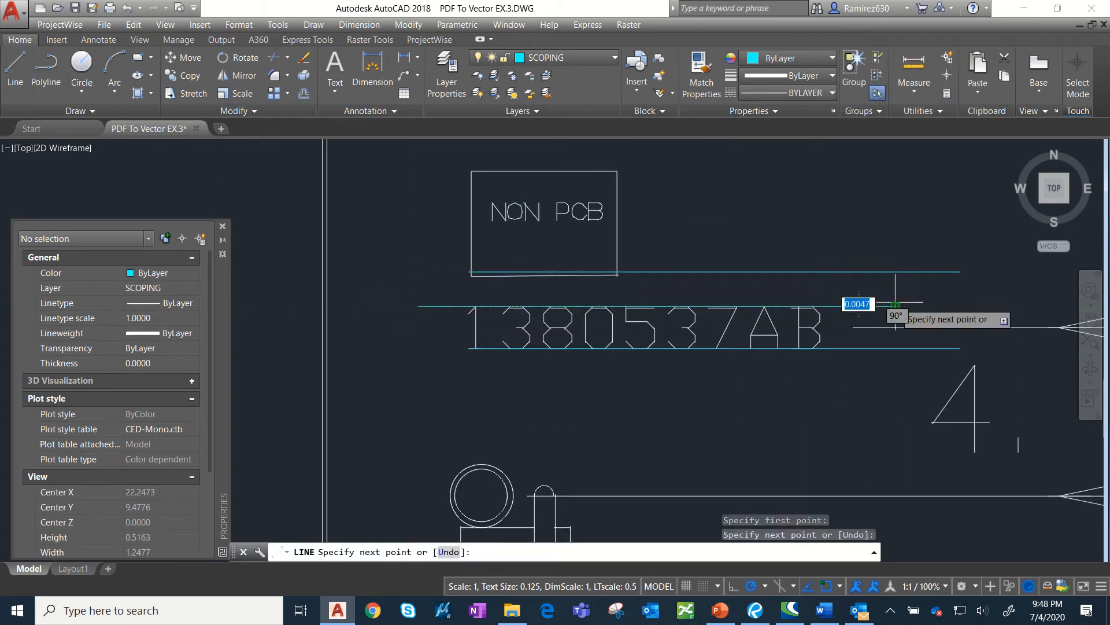
key("Escape")
key("Escape")
scroll(768, 323, "up", 4)
left_click(798, 290)
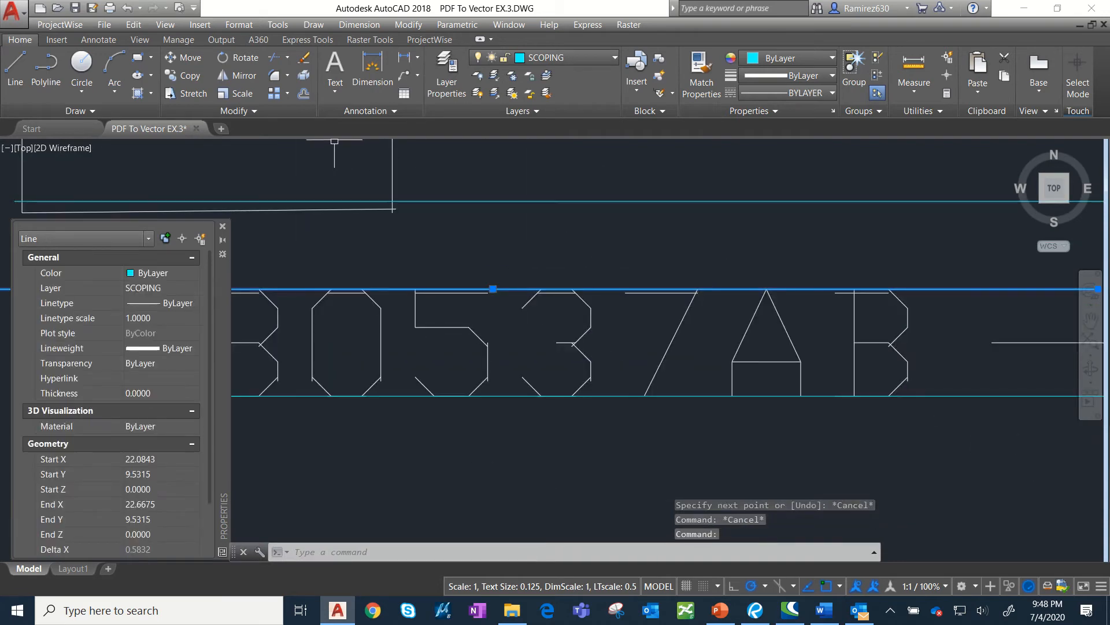
left_click(493, 289)
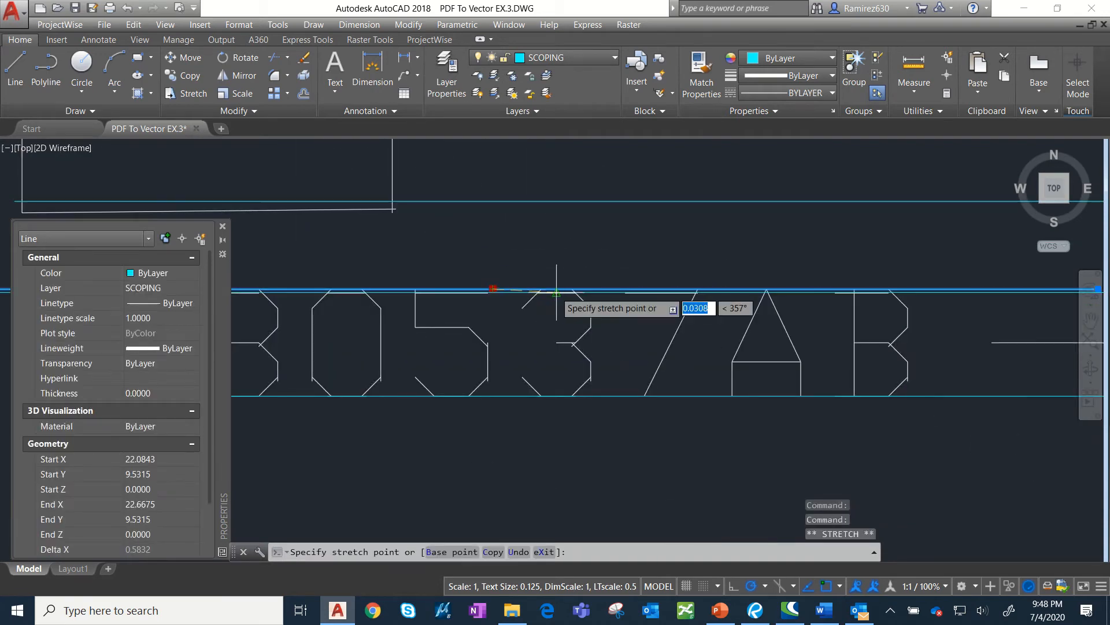
key("Escape")
Scale the grouped views by reference from the door code's baseline, using its letter height as reference length and 0.0938 as new length.
scroll(619, 222, "down", 15)
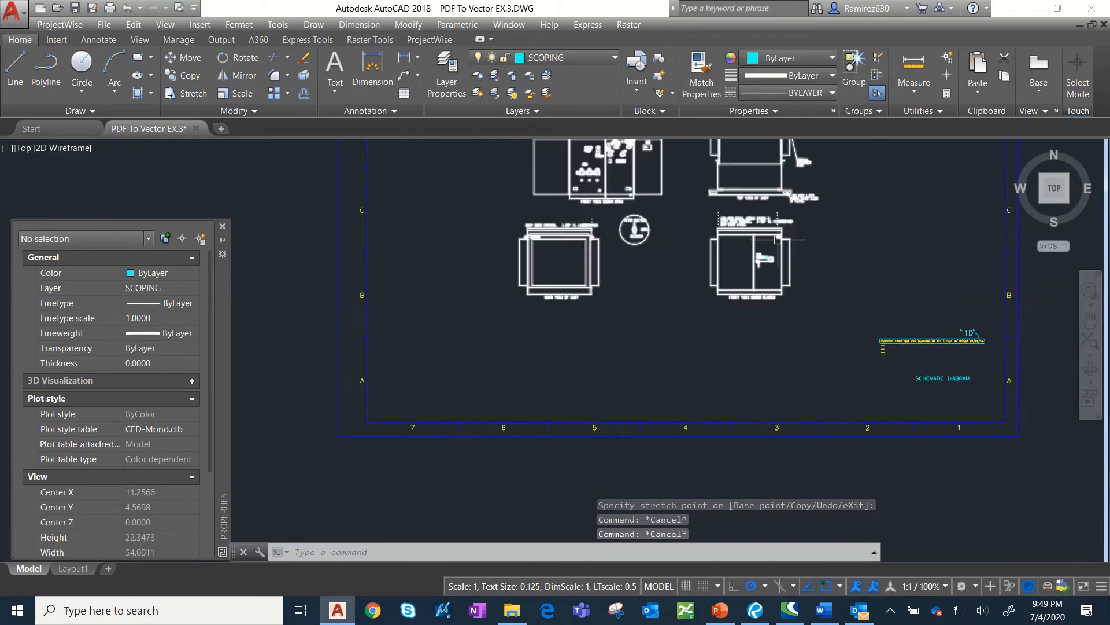
left_click(787, 264)
scroll(787, 264, "up", 2)
scroll(787, 264, "up", 2)
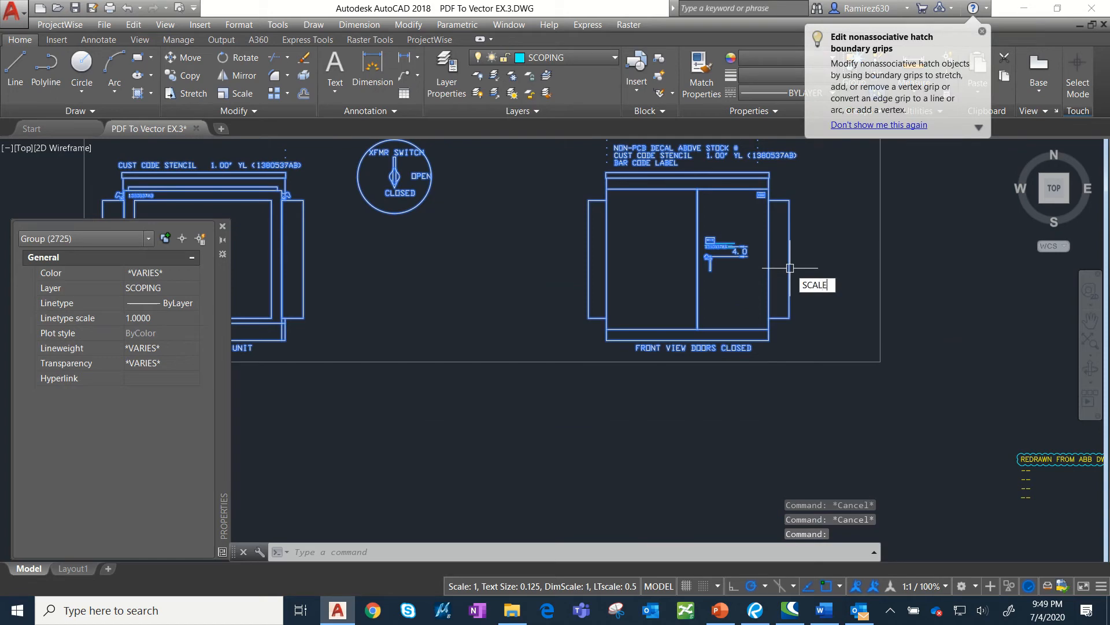
key("Return")
scroll(636, 215, "up", 6)
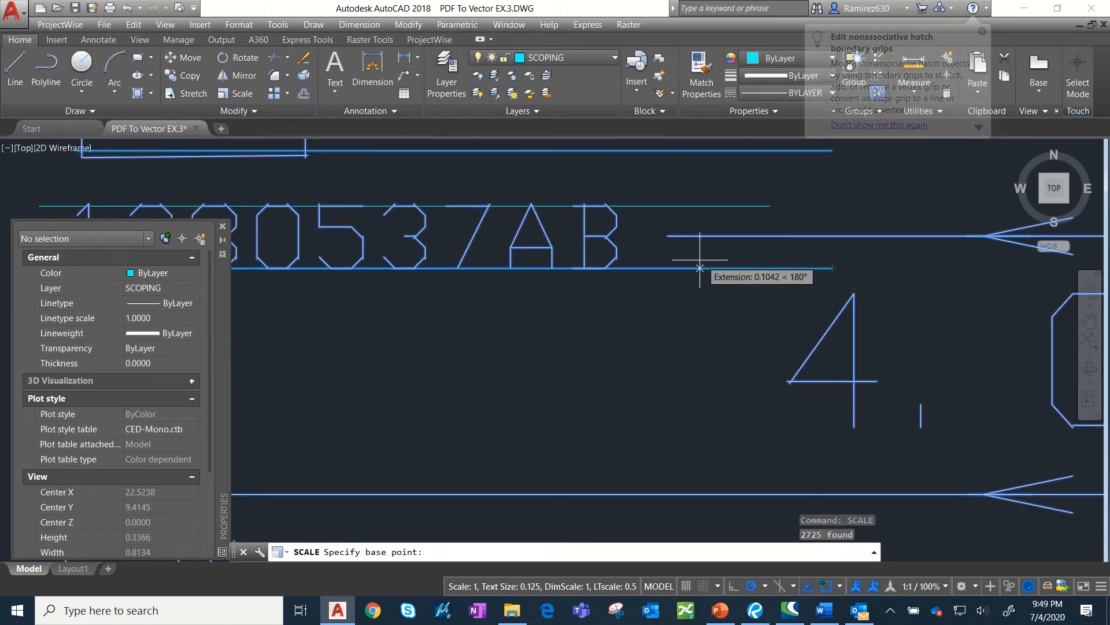
left_click(675, 268)
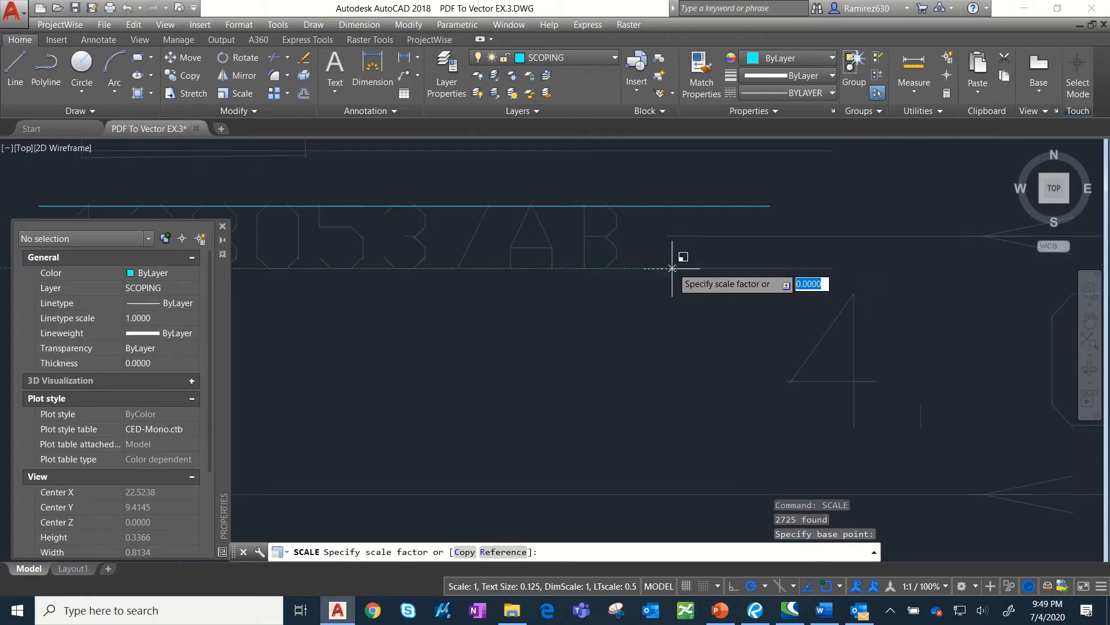
left_click(491, 553)
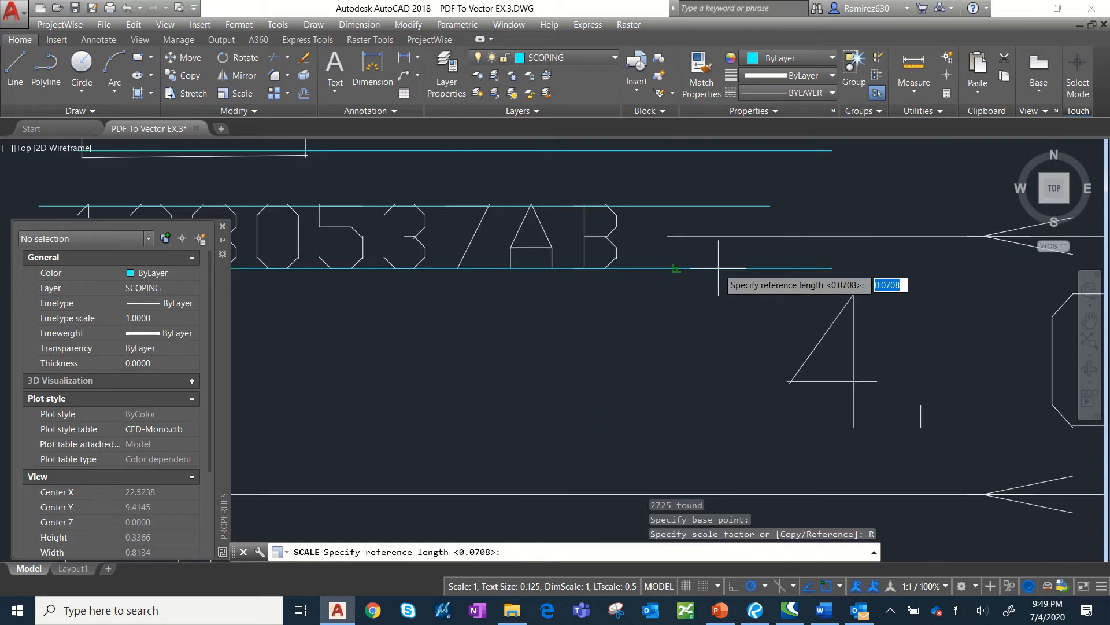
left_click(673, 268)
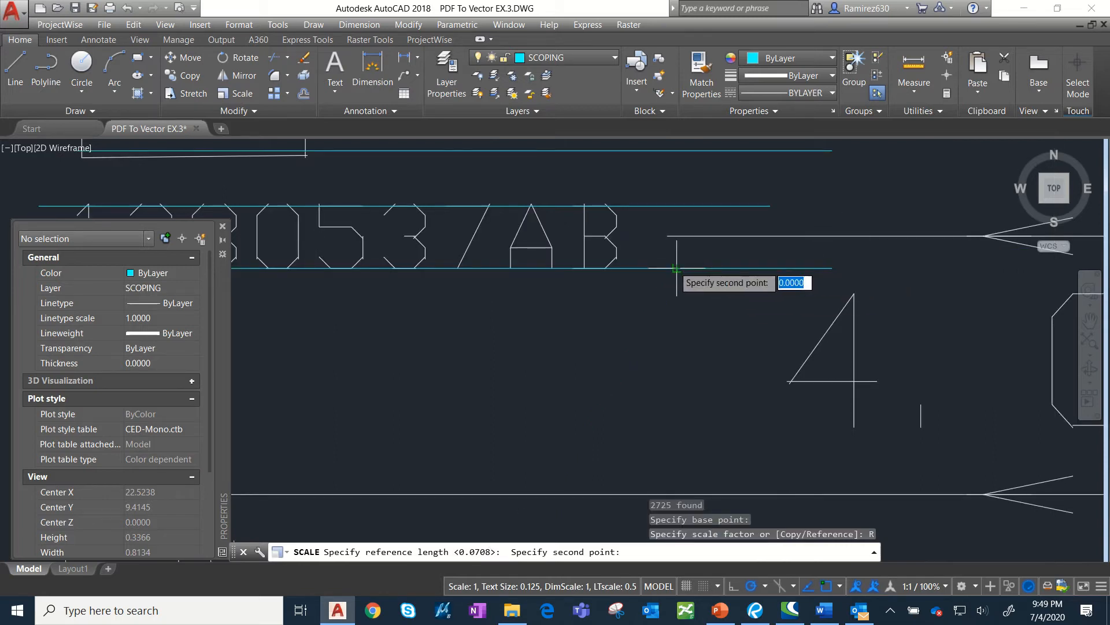
left_click(675, 206)
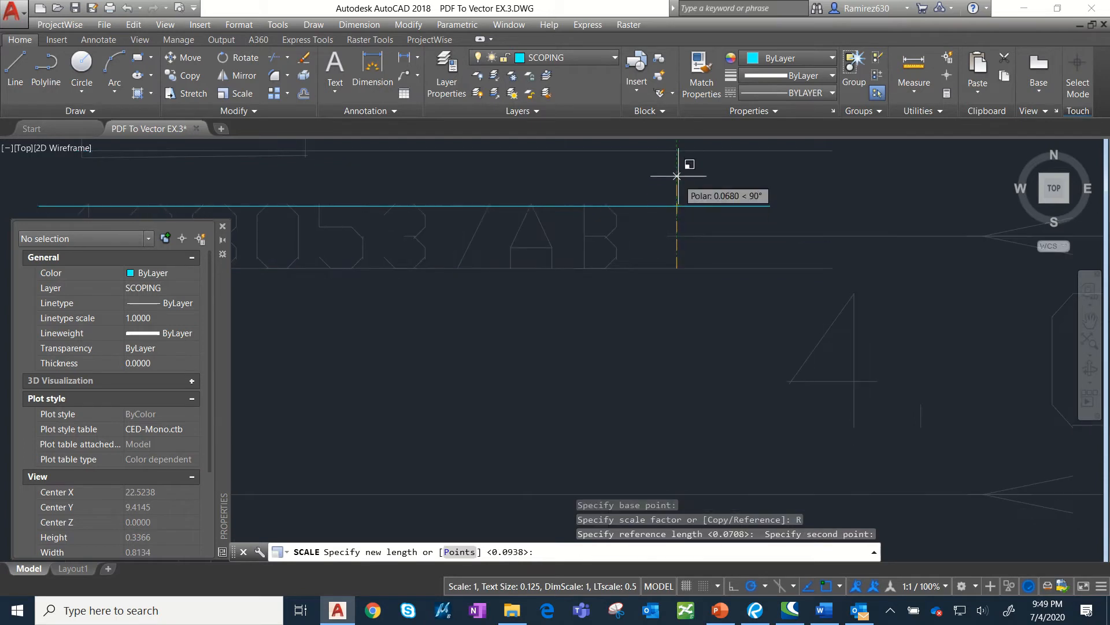
key("Return")
Ungroup the scaled transformer views.
scroll(769, 211, "down", 5)
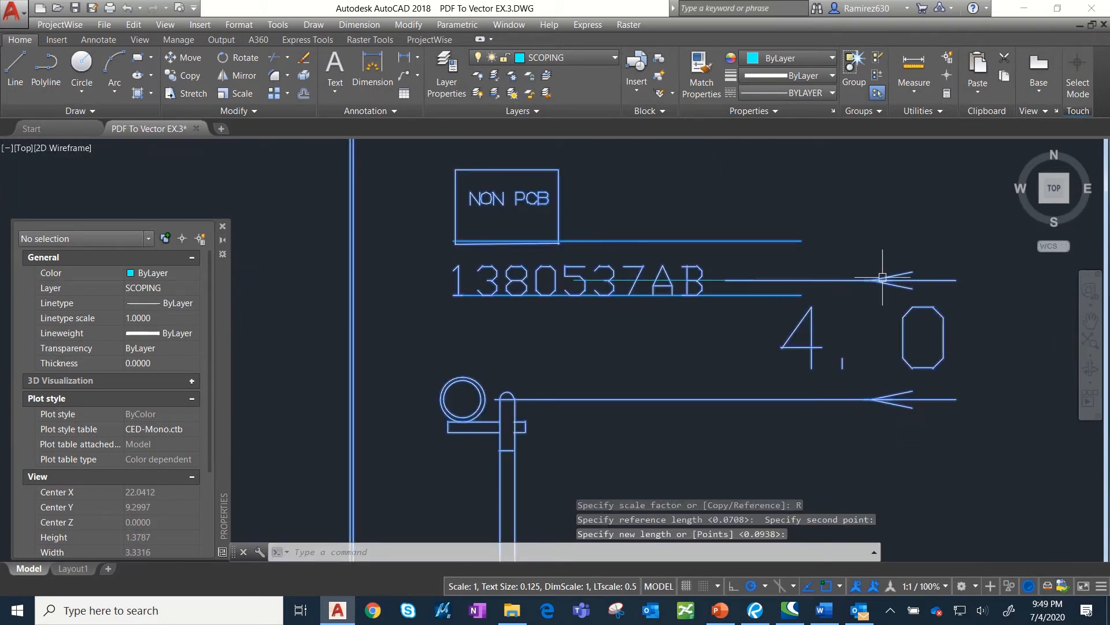
left_click(882, 277)
type("UNGR")
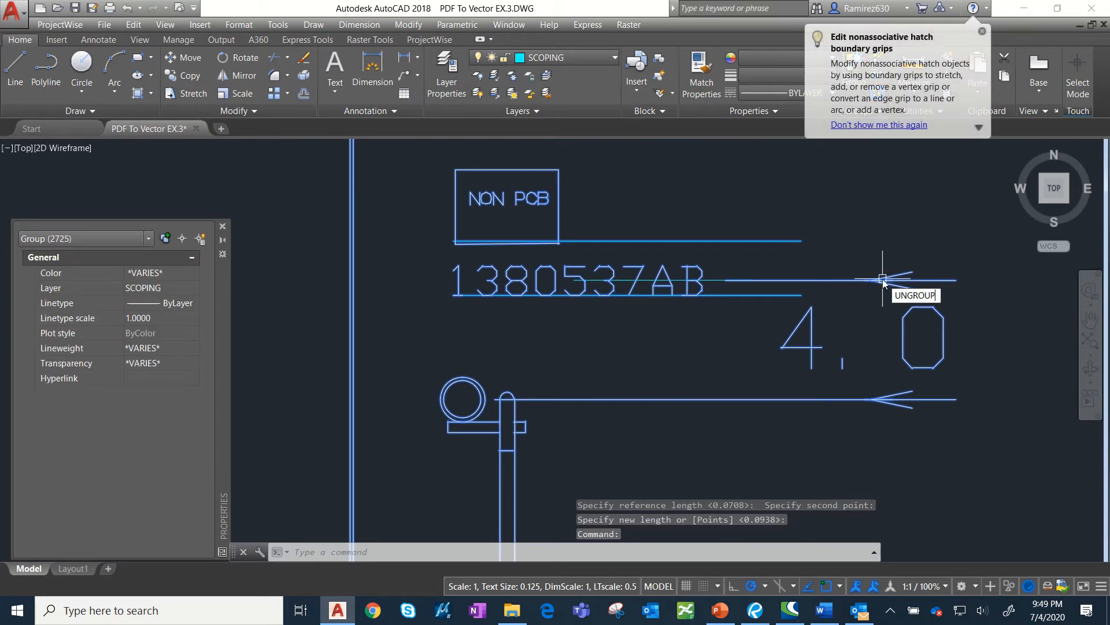
type("OUP")
key("Return")
Delete the three cyan helper lines around the code below the NON PCB label.
scroll(785, 246, "up", 4)
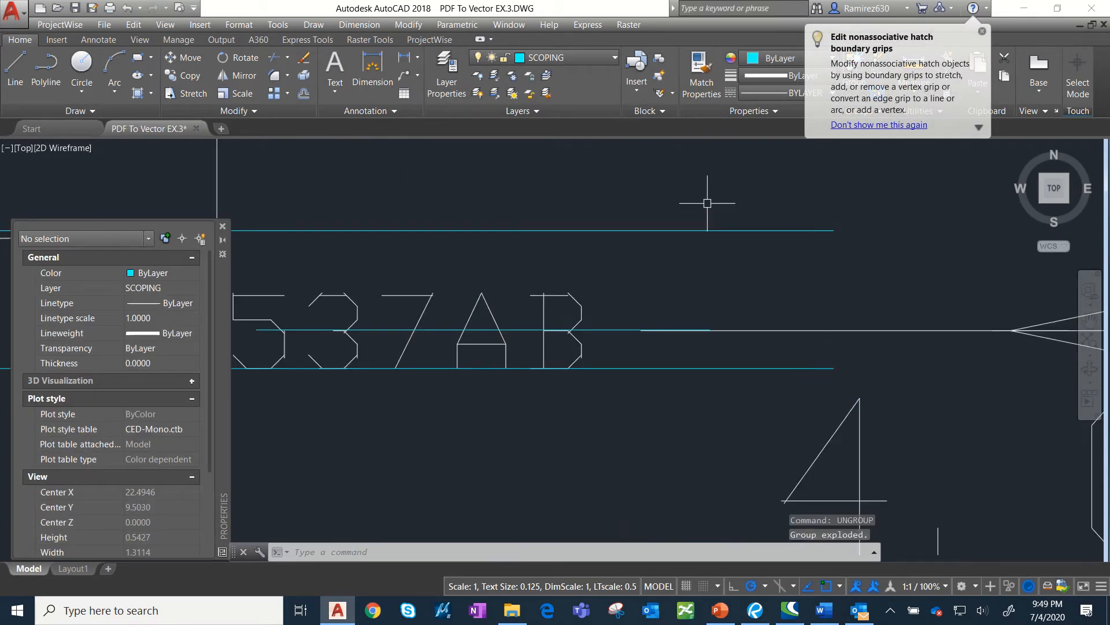
left_click(686, 179)
left_click(620, 329)
left_click(619, 329)
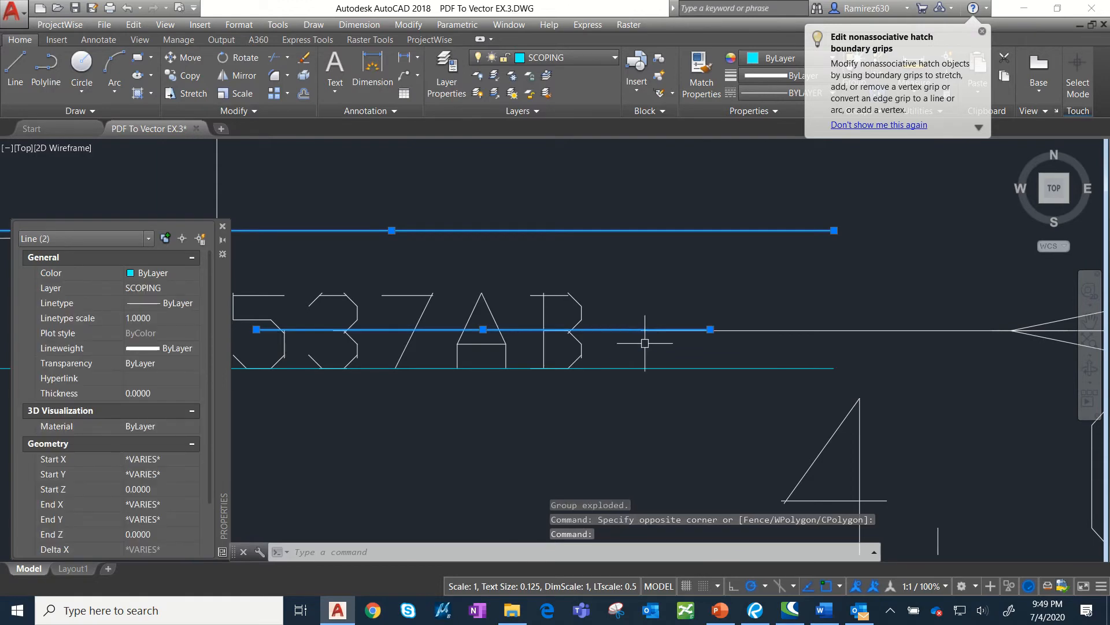
left_click(644, 343)
left_click(637, 398)
key("Delete")
Move the four transformer views with their notes out of the sheet border into the empty area below it.
scroll(646, 352, "down", 8)
scroll(646, 353, "down", 6)
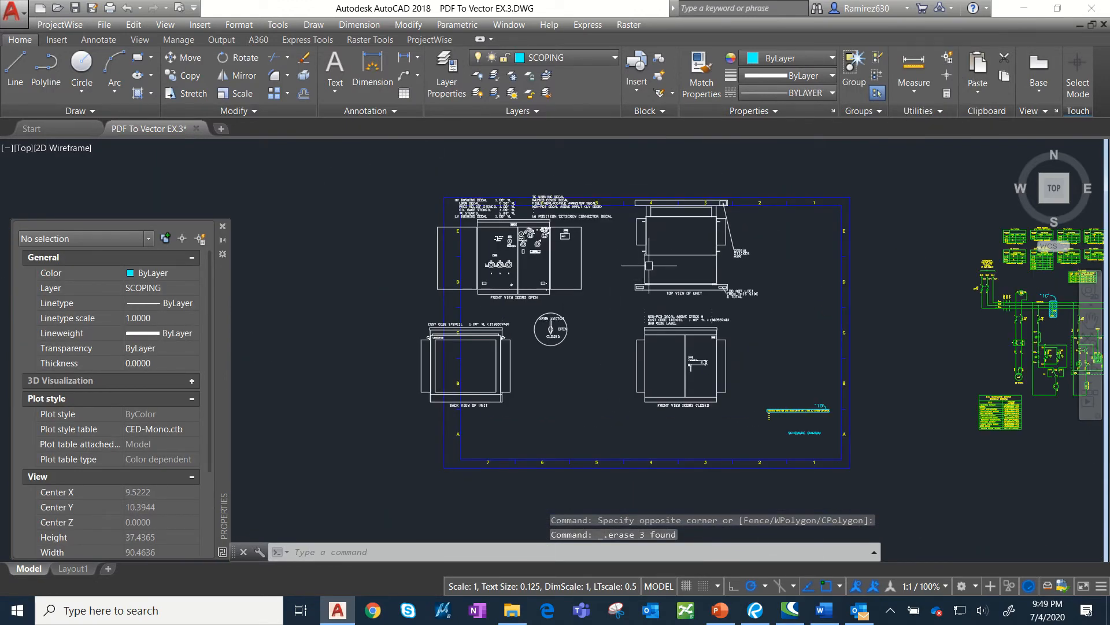
left_click(366, 152)
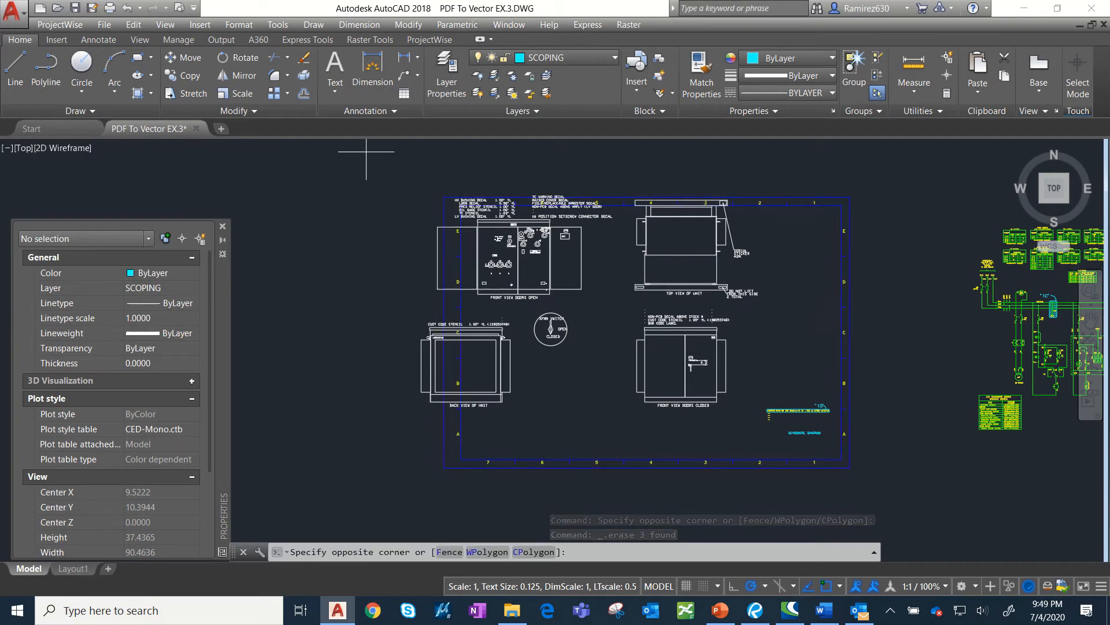
left_click(773, 420)
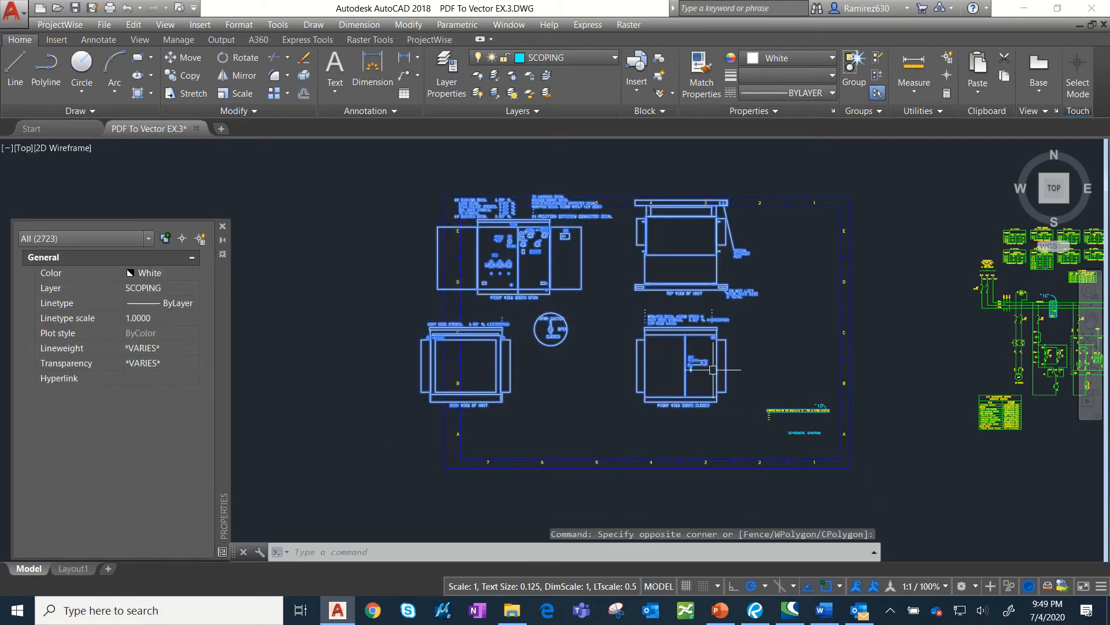
key("Return")
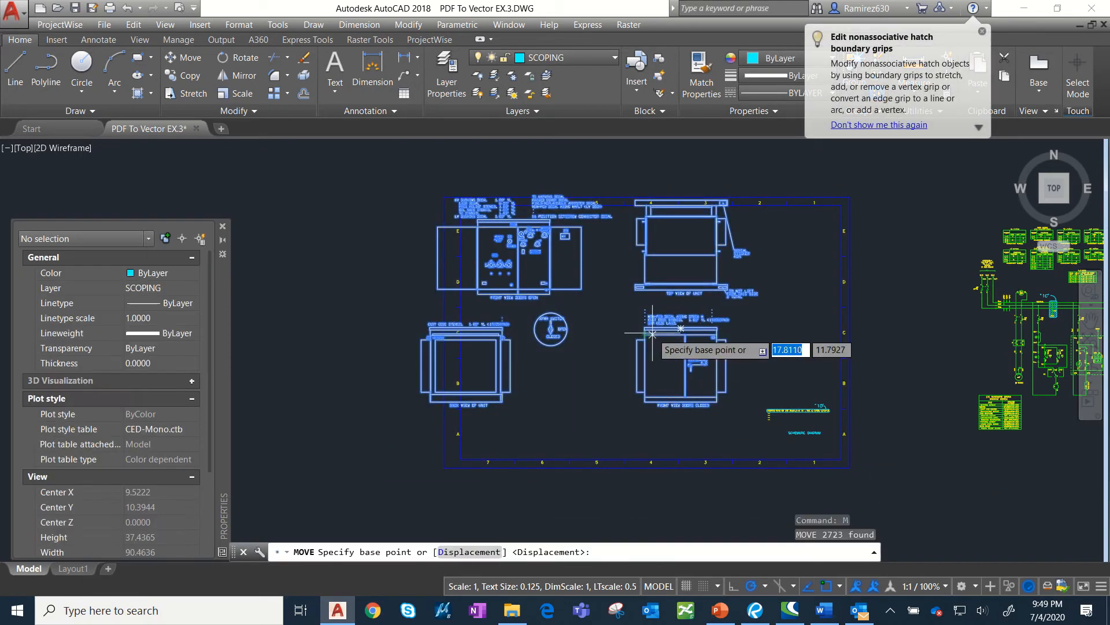
left_click(651, 328)
middle_click_drag(541, 351, 913, 84)
left_click(941, 355)
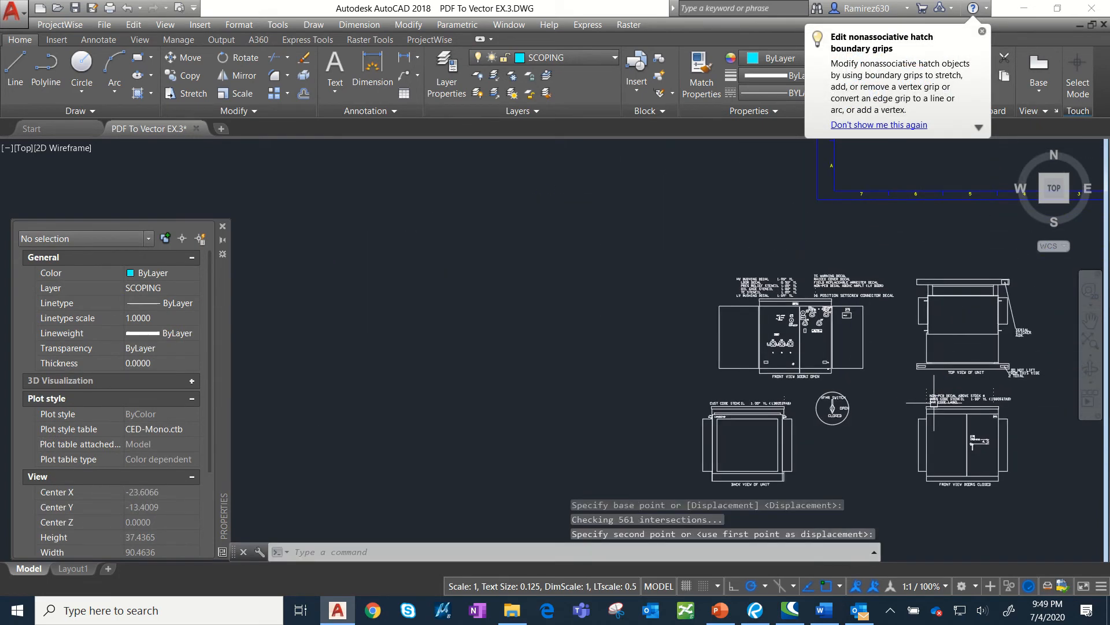
Check the scaled lettering and move the four transformer views farther right, into the empty space below the sheet border and schematic.
scroll(941, 355, "up", 5)
middle_click_drag(642, 469, 758, 243)
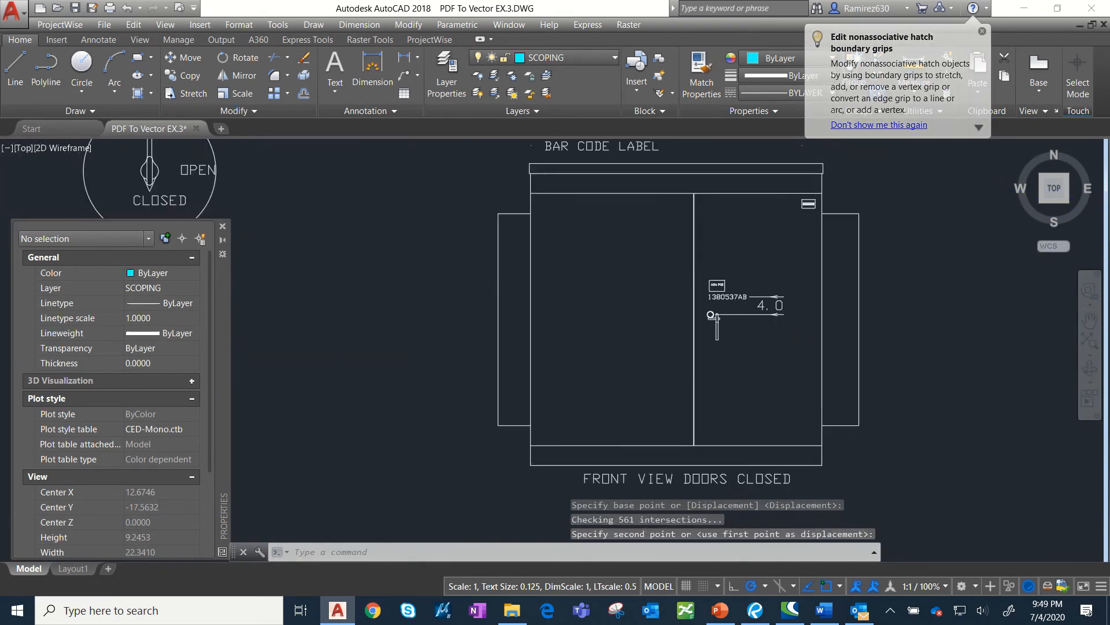
scroll(777, 314, "up", 5)
scroll(755, 330, "down", 10)
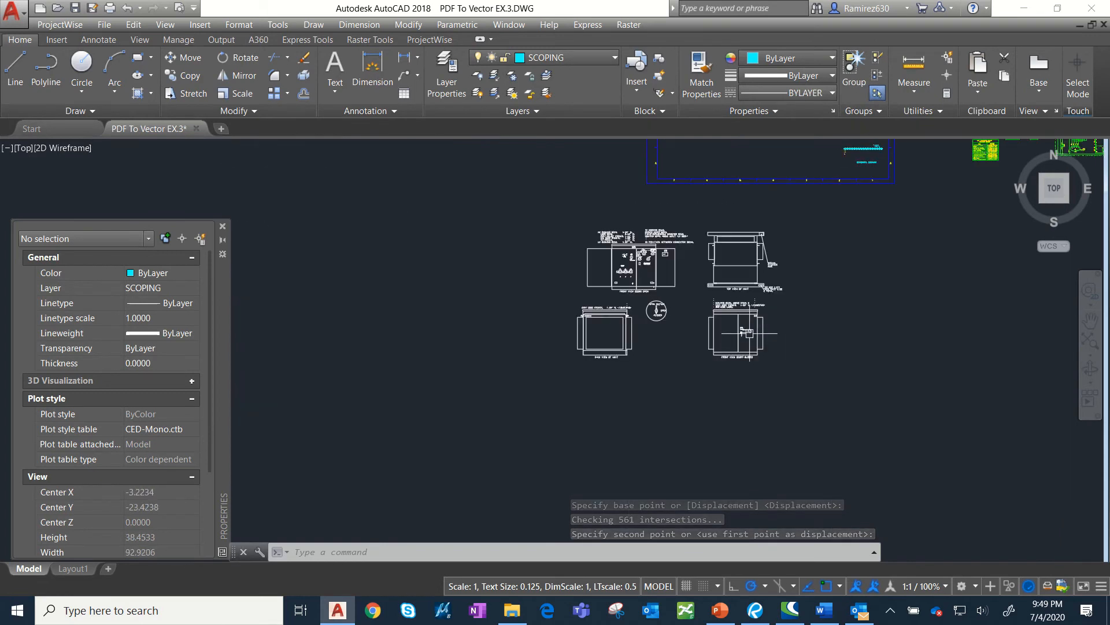
scroll(593, 290, "up", 5)
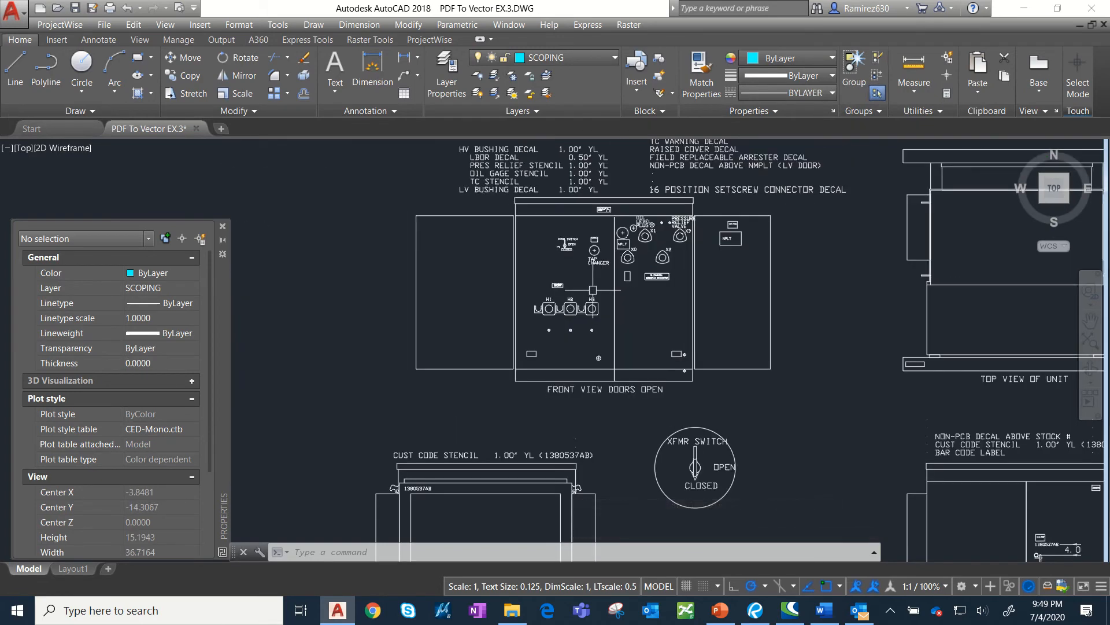
scroll(593, 289, "down", 5)
left_click(742, 238)
left_click(509, 413)
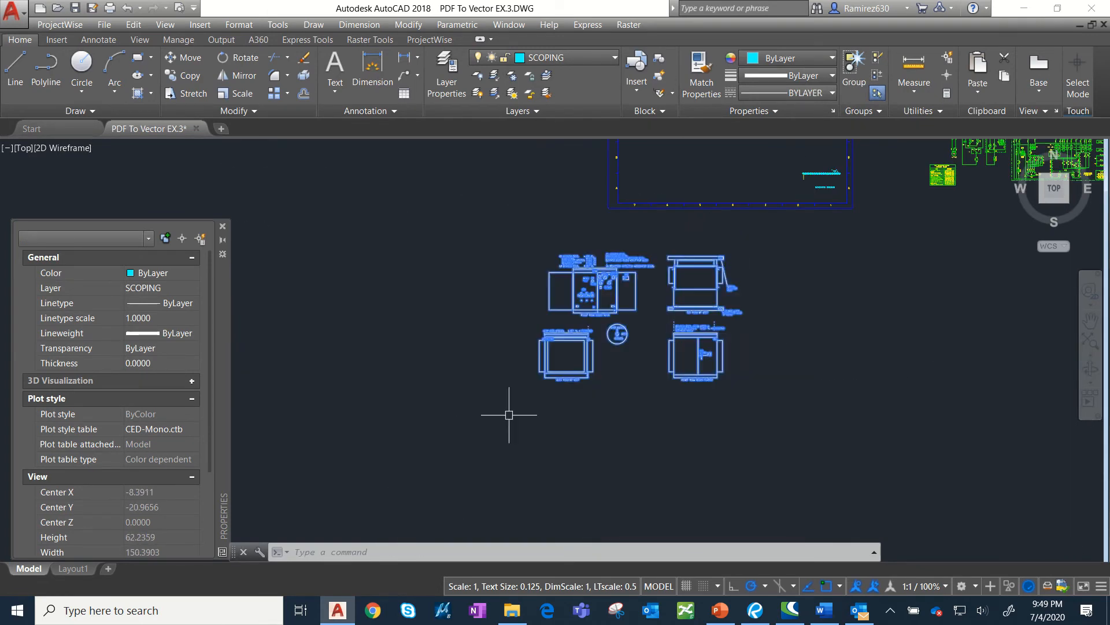
left_click(190, 60)
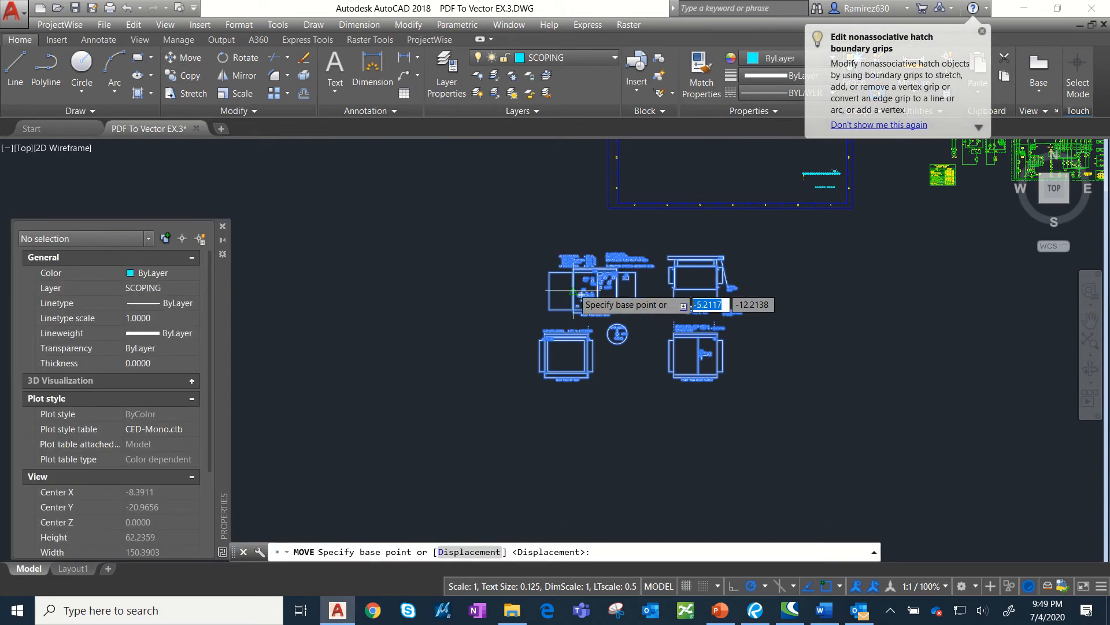
left_click(642, 324)
middle_click_drag(746, 223, 558, 462)
scroll(555, 346, "up", 6)
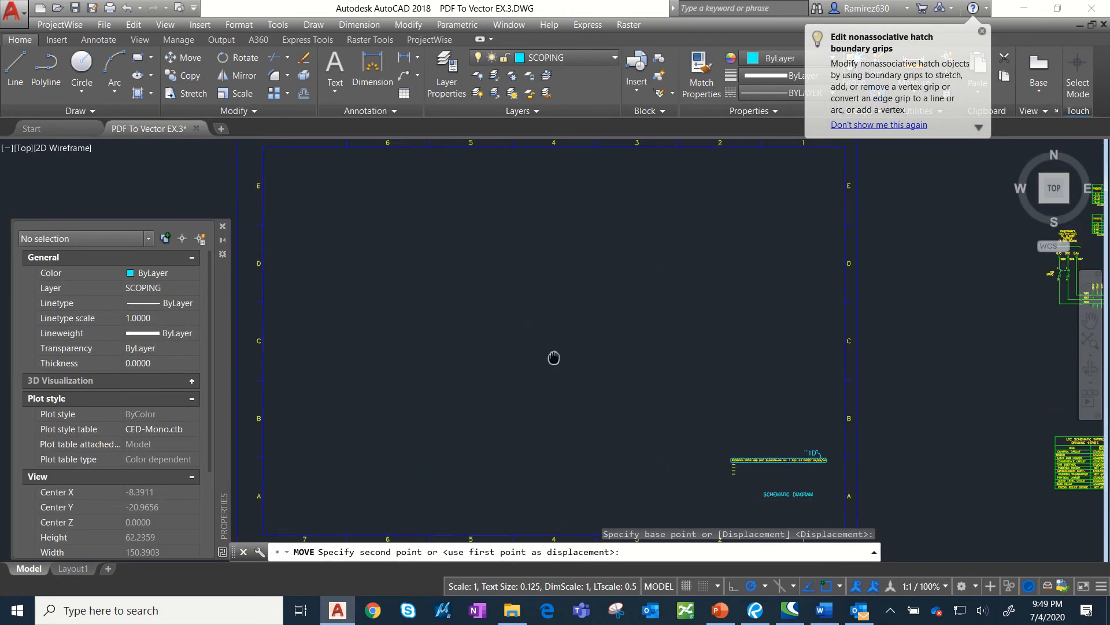
scroll(561, 338, "down", 2)
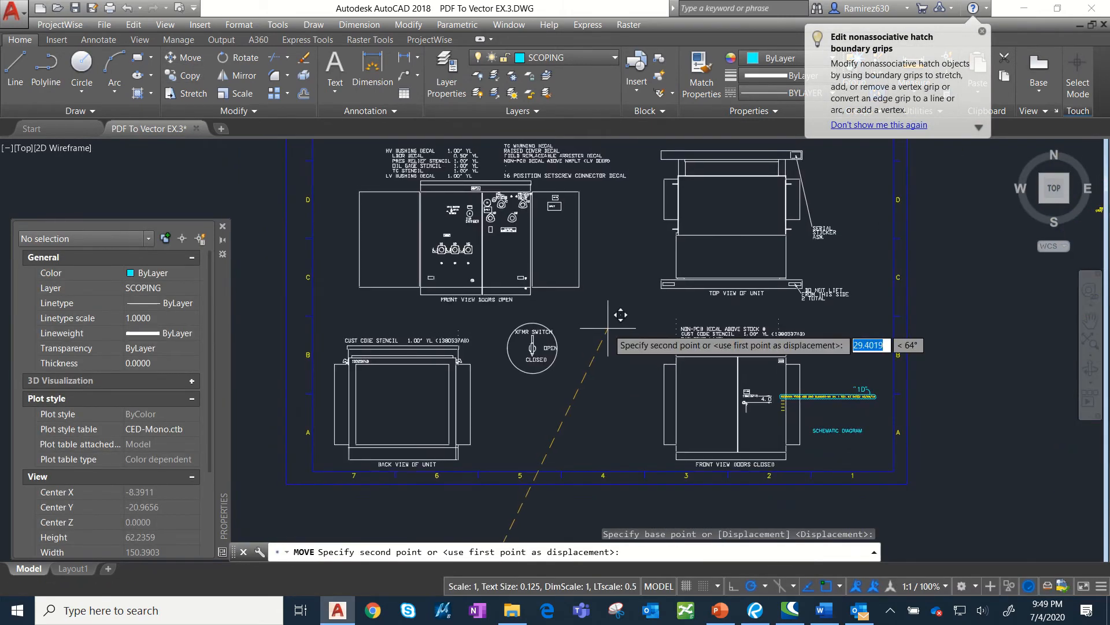
scroll(607, 298, "down", 2)
scroll(602, 304, "down", 2)
middle_click_drag(601, 305, 523, 198)
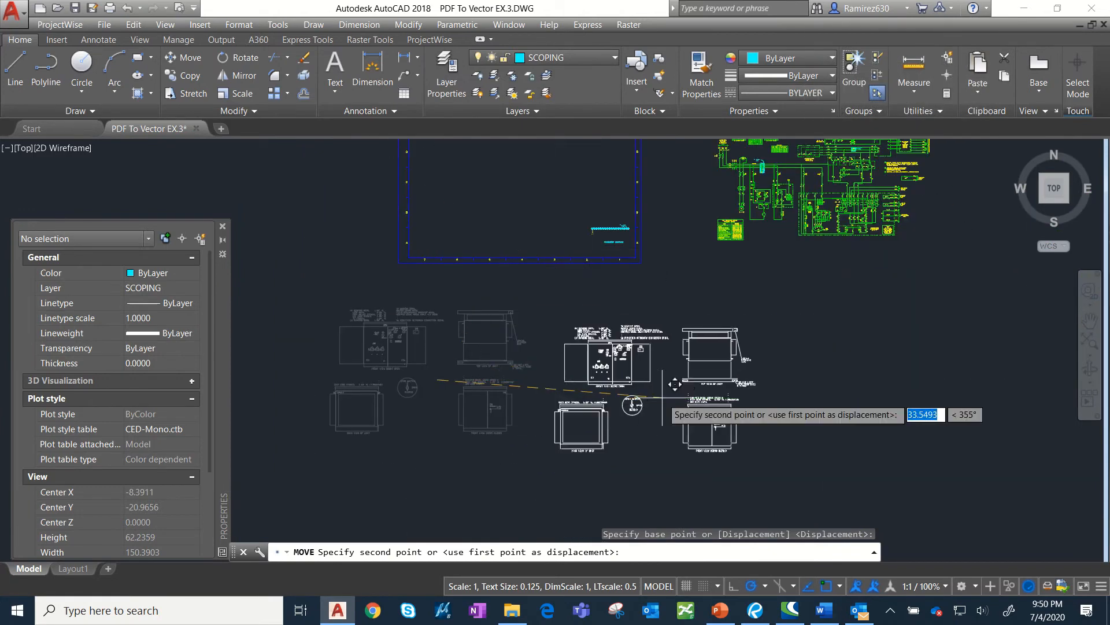
left_click(671, 409)
Inspect the layer and text properties of the 1ZUA200040-ALA entry in the schematic's drawing series table.
scroll(721, 297, "up", 2)
scroll(721, 296, "up", 2)
middle_click_drag(723, 337, 624, 461)
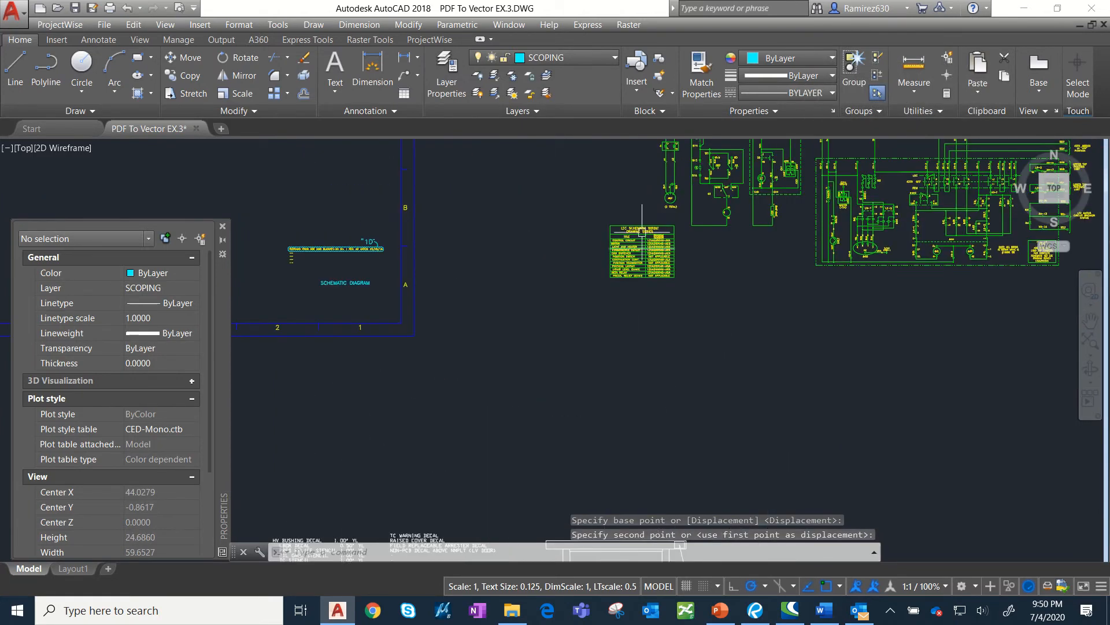
scroll(642, 232, "up", 2)
middle_click_drag(600, 312, 639, 205)
scroll(444, 311, "down", 3)
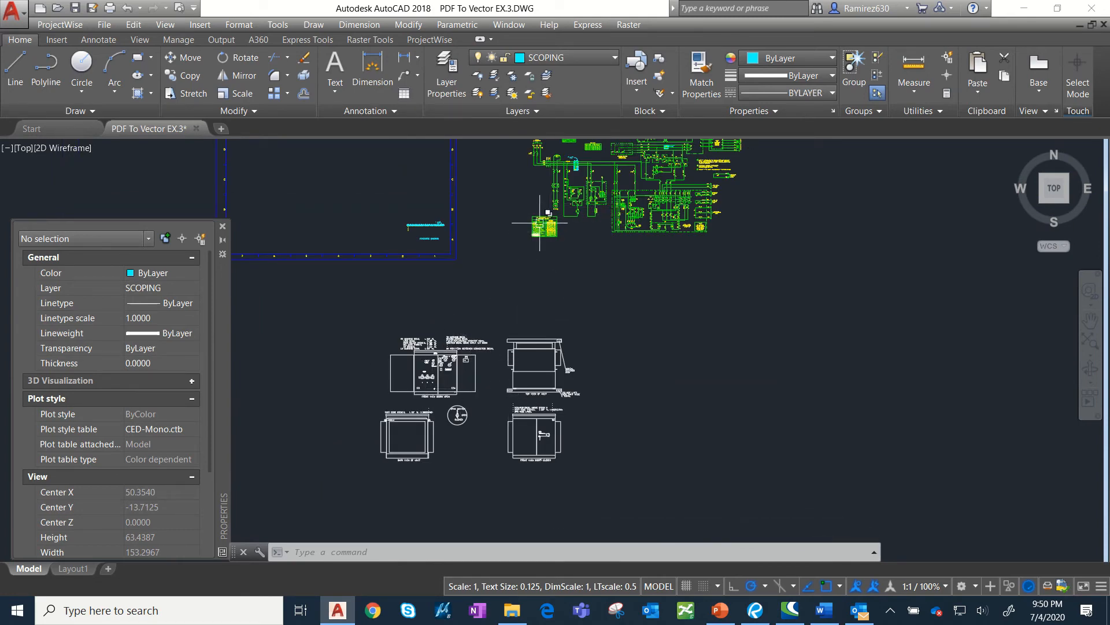
scroll(540, 222, "up", 8)
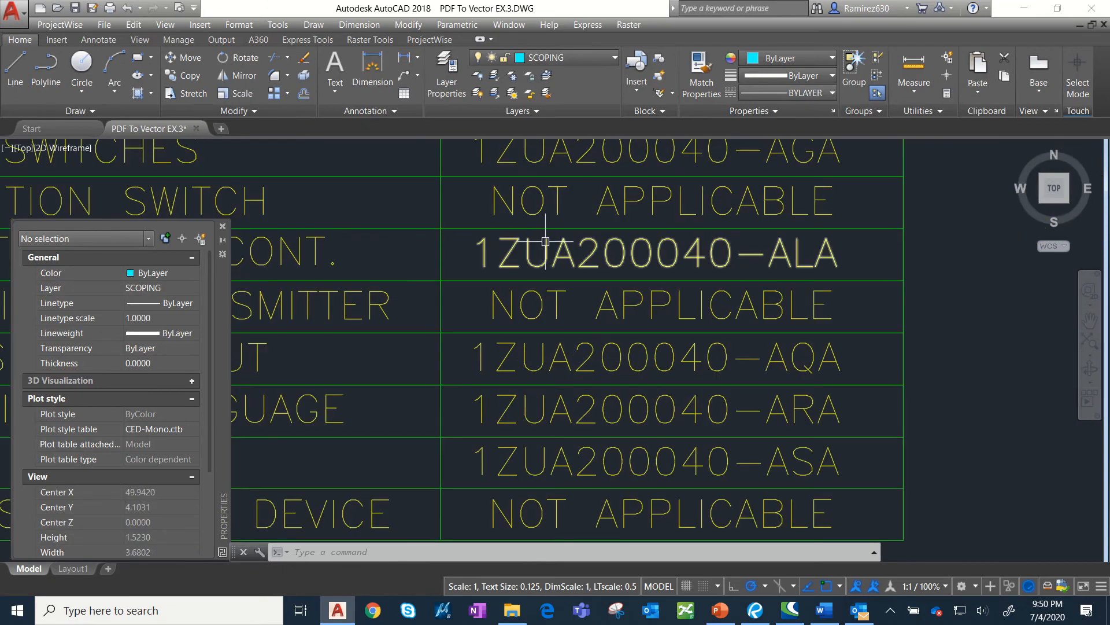
left_click(546, 241)
Inspect the layer of the horizontal line below the heading row in the schematic's drawing series table.
scroll(544, 249, "down", 8)
scroll(523, 240, "up", 7)
left_click(526, 232)
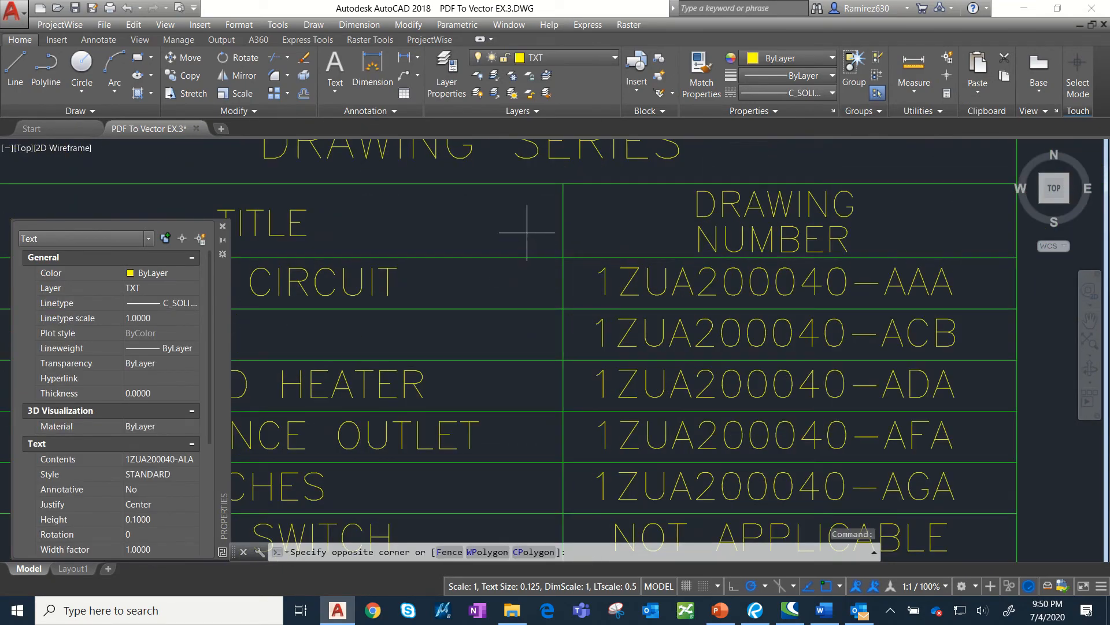
left_click(508, 283)
scroll(508, 283, "down", 6)
scroll(583, 182, "up", 6)
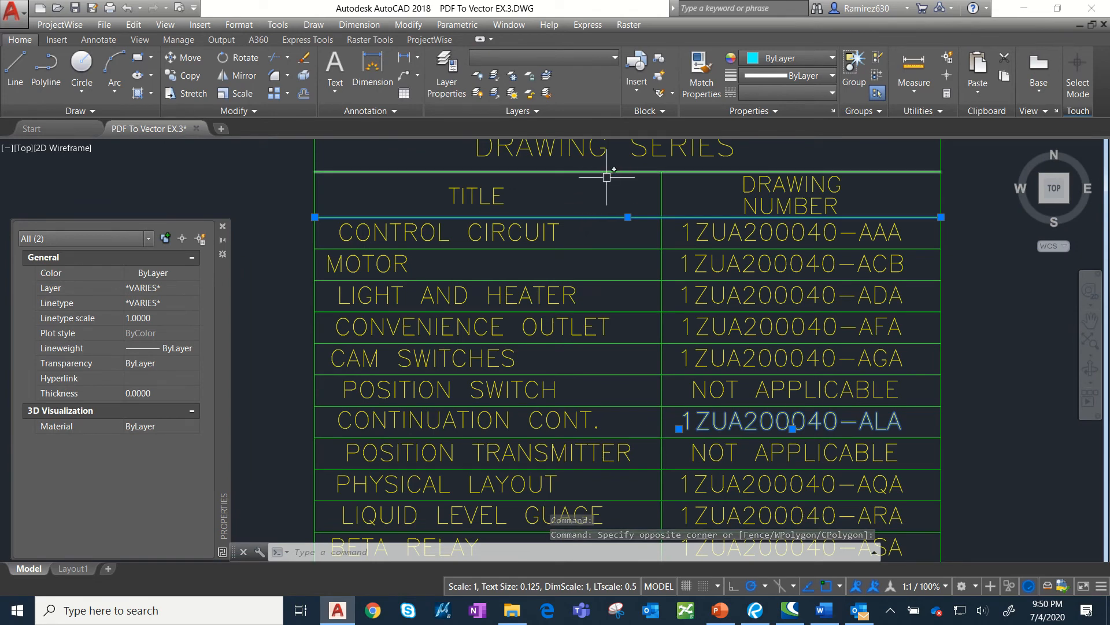
scroll(600, 213, "up", 2)
key("Escape")
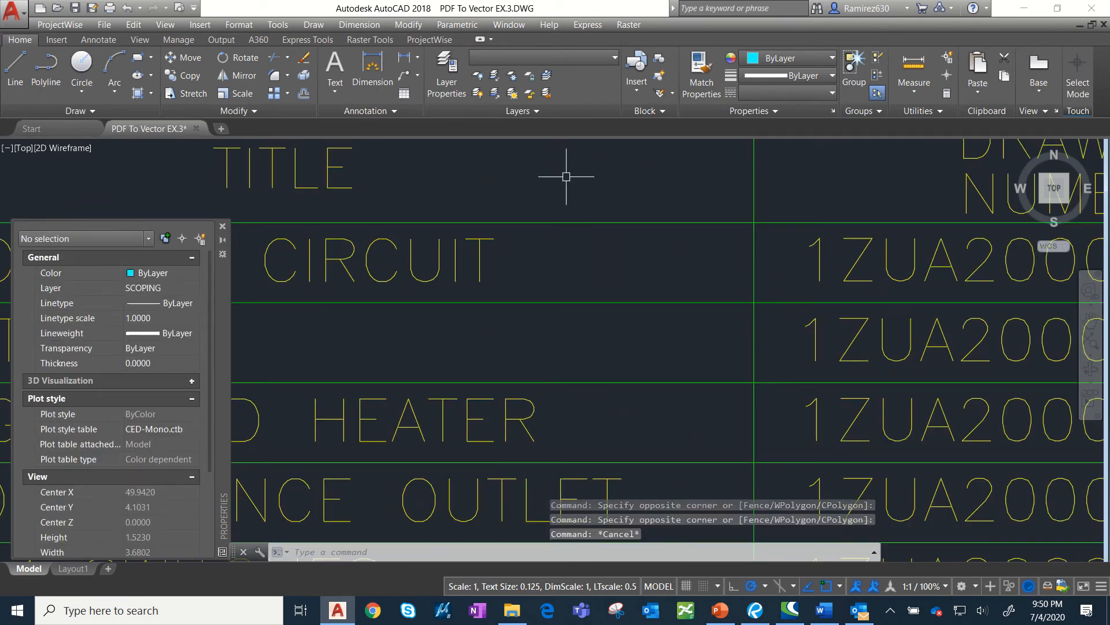
left_click(570, 173)
left_click(523, 281)
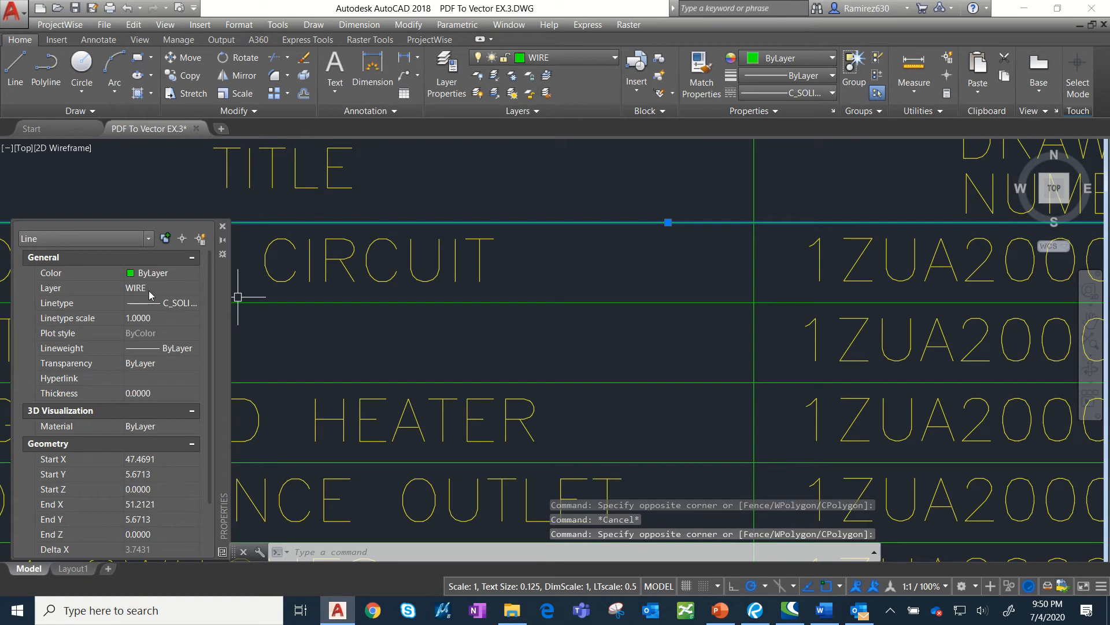
scroll(512, 243, "down", 2)
key("Escape")
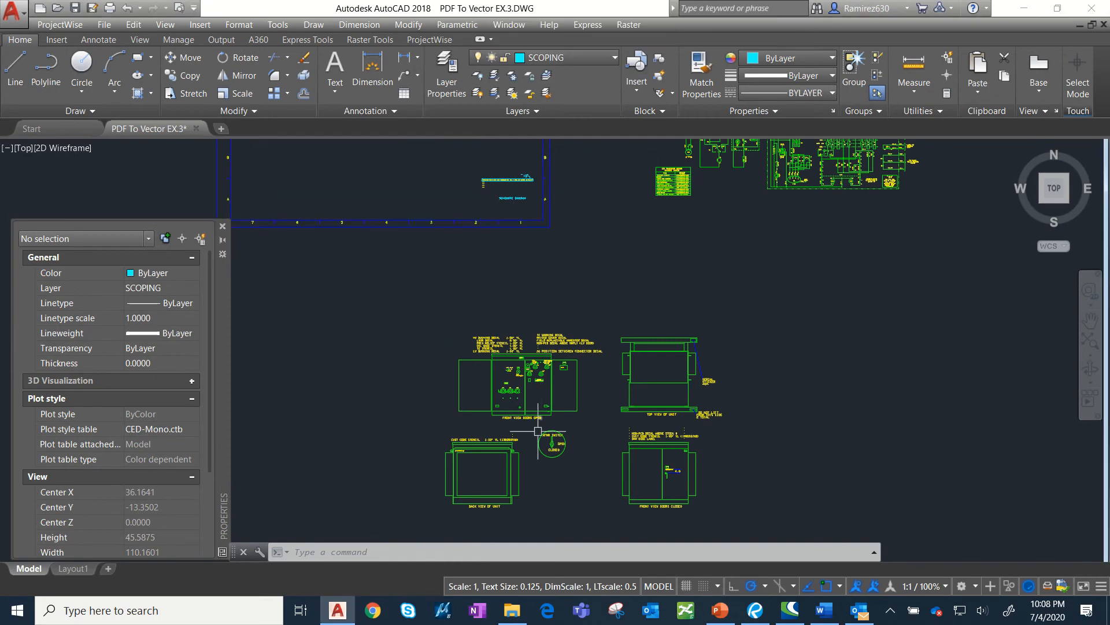
Examine the lettering and linework of the four transformer views, including the decal notes above the open-door front view.
scroll(544, 477, "up", 4)
mouse_move(545, 396)
middle_mouse_down()
mouse_move(526, 360)
mouse_move(487, 341)
middle_mouse_up()
scroll(570, 323, "down", 2)
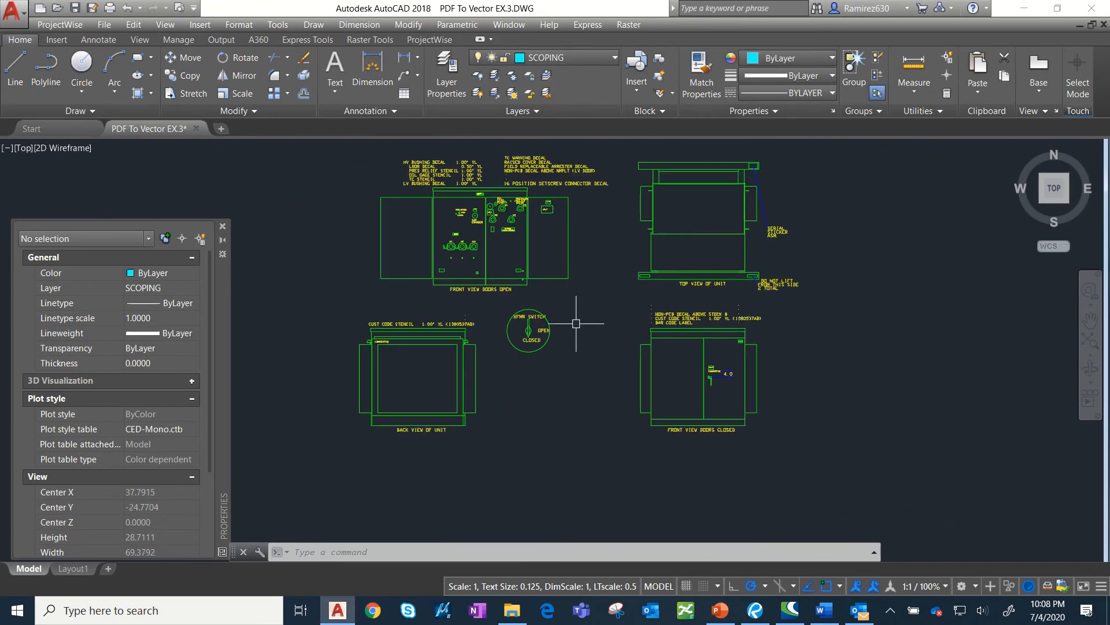
middle_click_drag(576, 323, 580, 344)
scroll(462, 203, "up", 4)
middle_click_drag(441, 172, 513, 240)
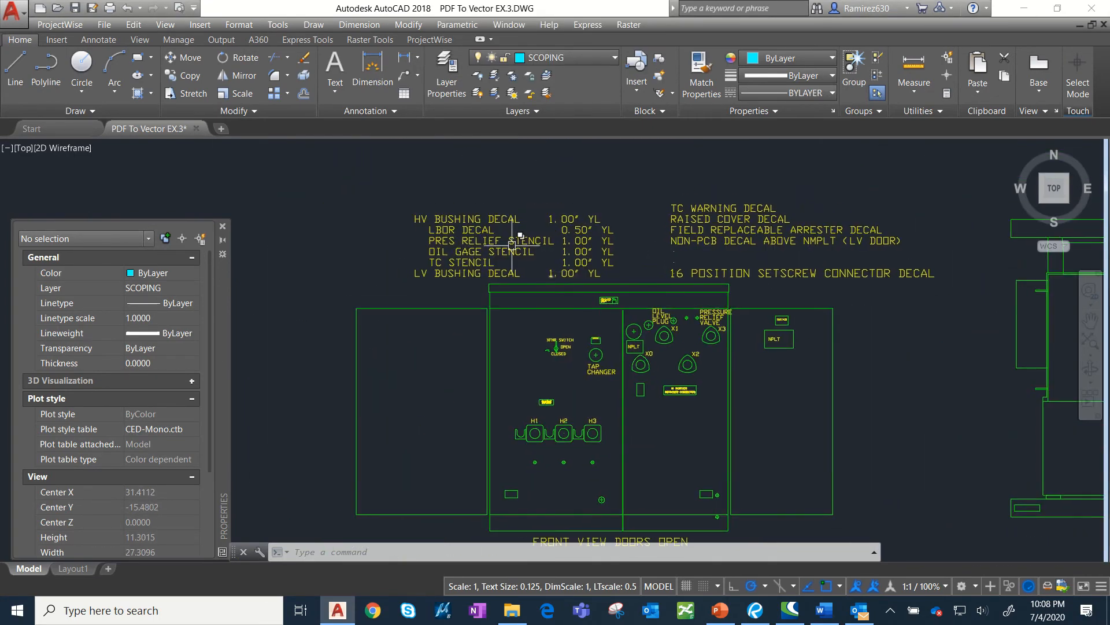
scroll(488, 238, "up", 4)
scroll(532, 266, "down", 4)
mouse_move(557, 298)
middle_mouse_down()
mouse_move(530, 251)
mouse_move(530, 202)
middle_mouse_up()
left_click(511, 255)
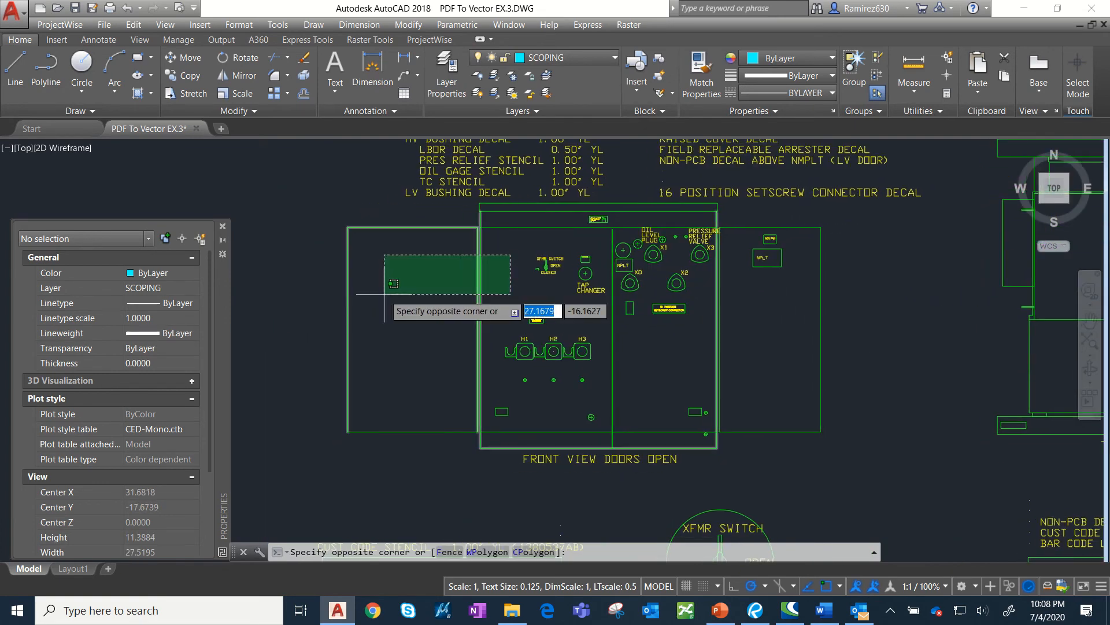
left_click(384, 294)
key("Escape")
middle_click_drag(485, 362, 475, 101)
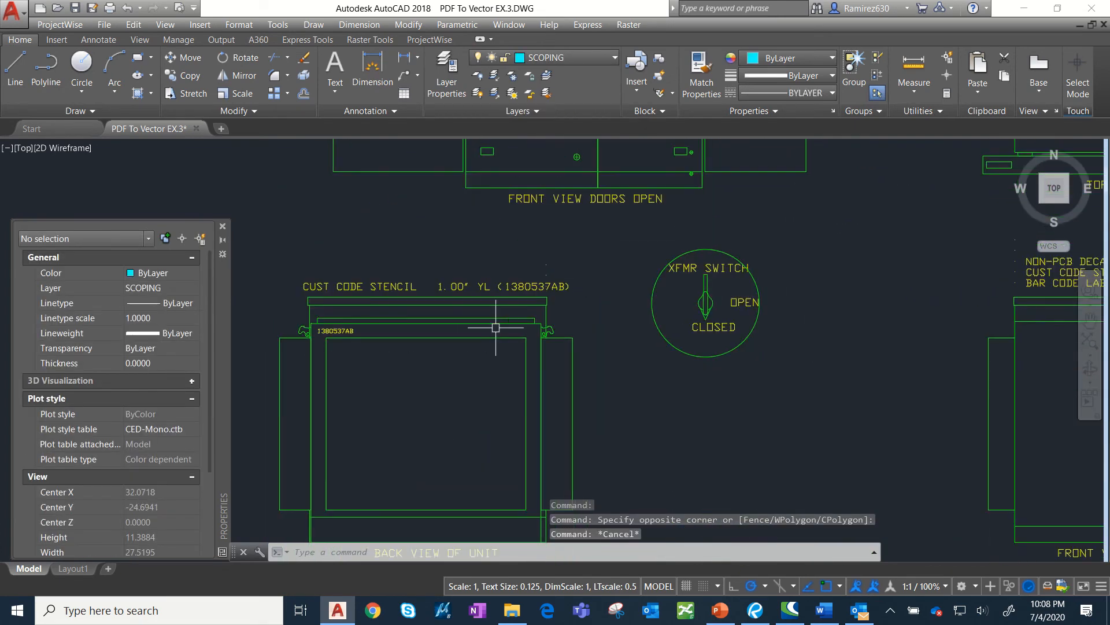
Inspect the properties of the blue line below the 4.0 dimension in the closed-door front view.
middle_click_drag(617, 340, 347, 258)
scroll(596, 307, "down", 2)
scroll(830, 326, "up", 8)
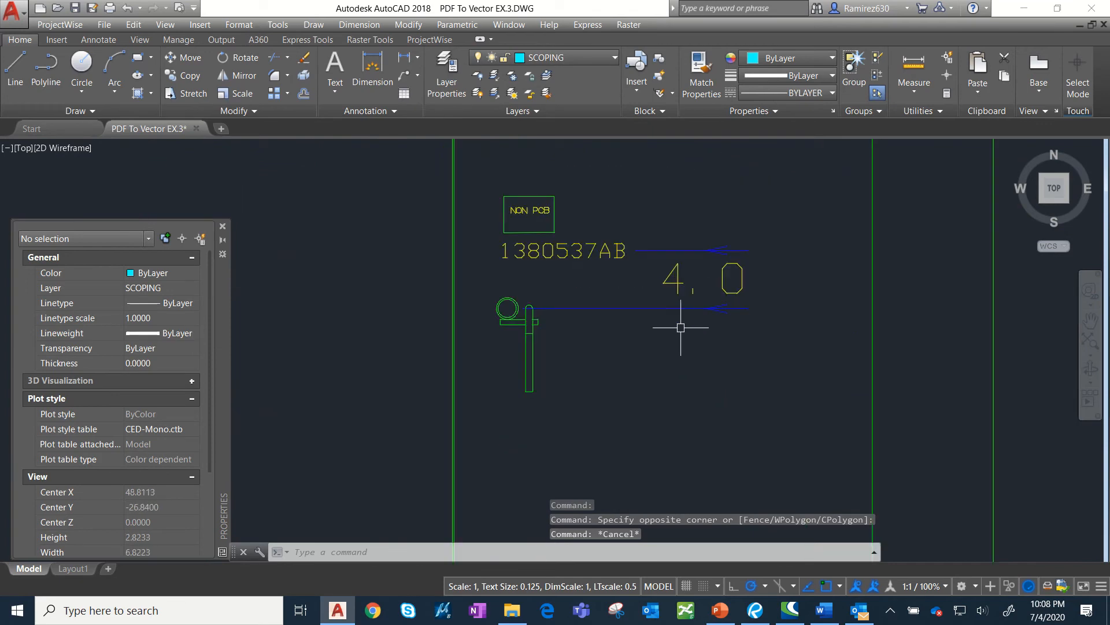
left_click(649, 290)
left_click(624, 335)
scroll(625, 335, "down", 8)
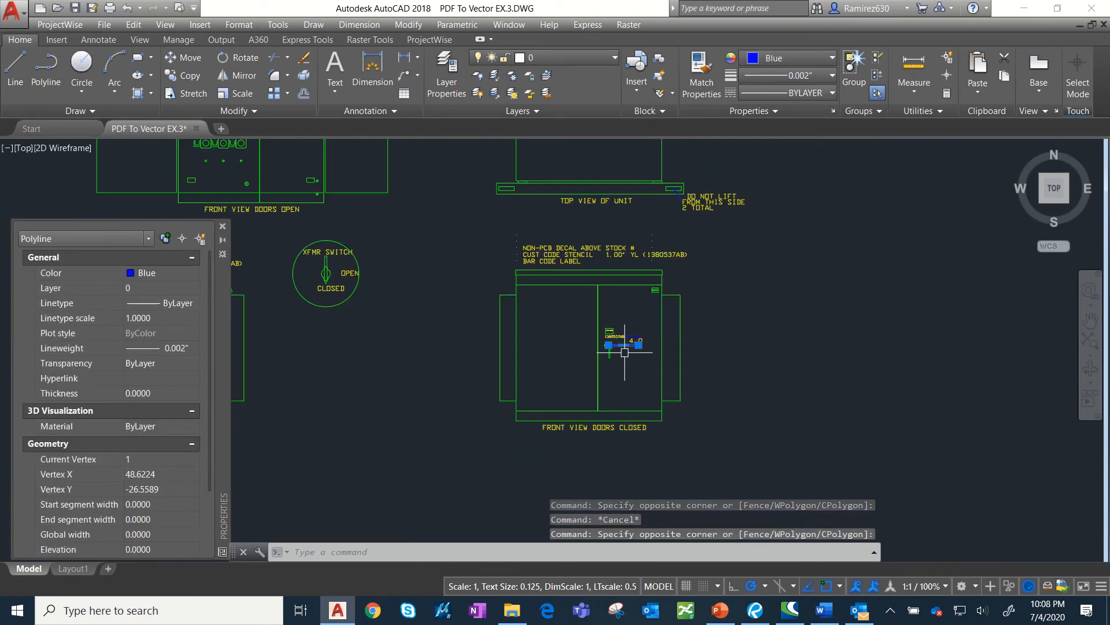
key("Escape")
left_click(337, 216)
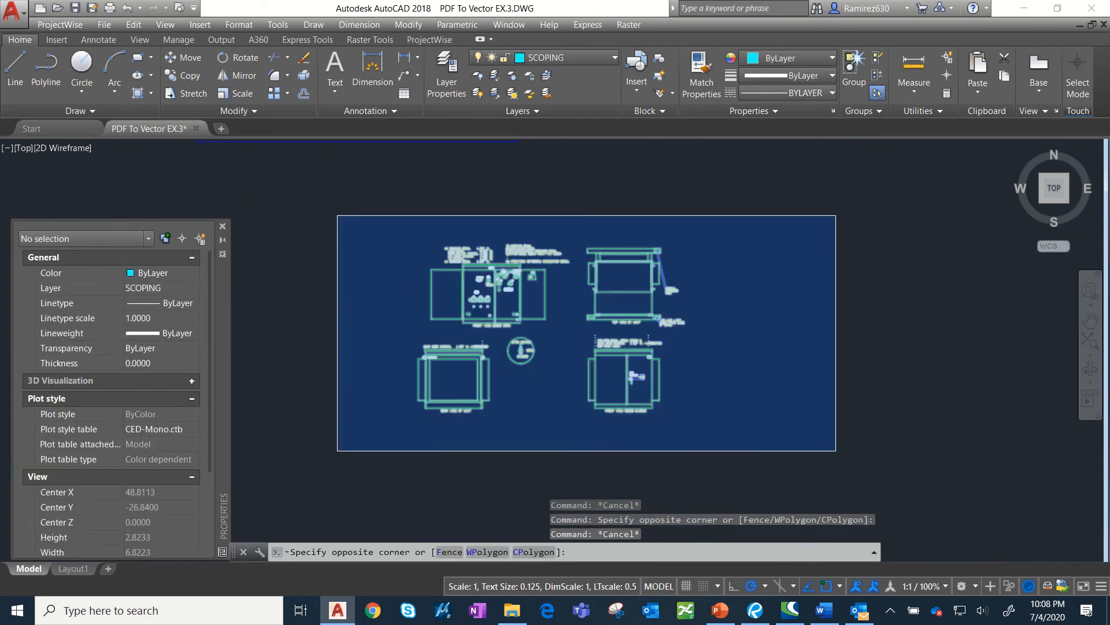
left_click(864, 479)
left_click(185, 61)
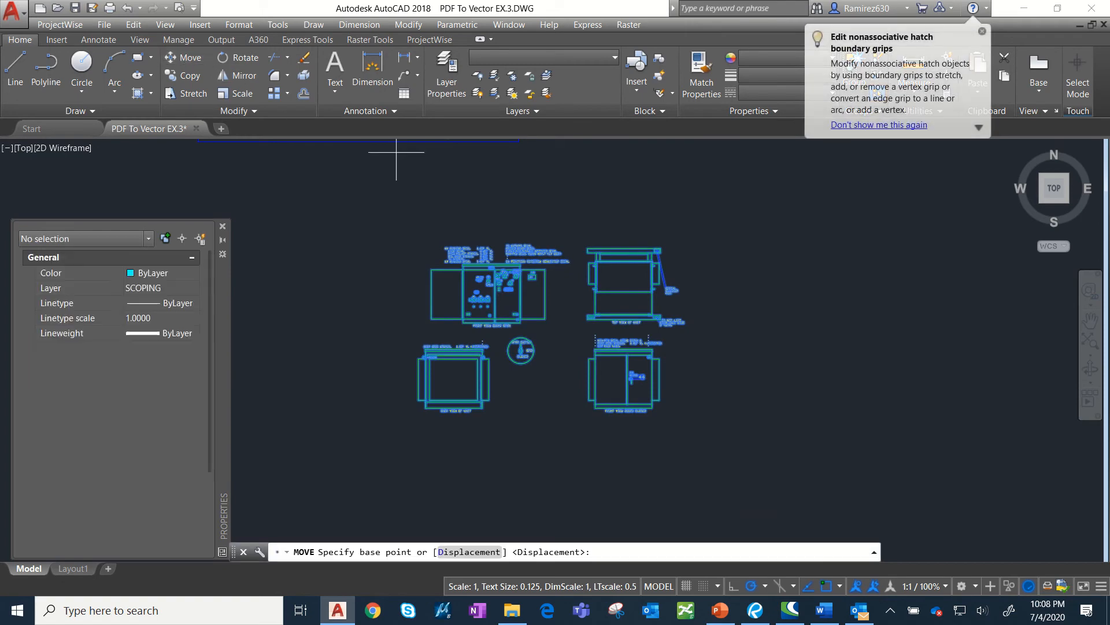
left_click(556, 301)
scroll(529, 249, "down", 3)
middle_click_drag(528, 255, 588, 405)
scroll(588, 405, "up", 6)
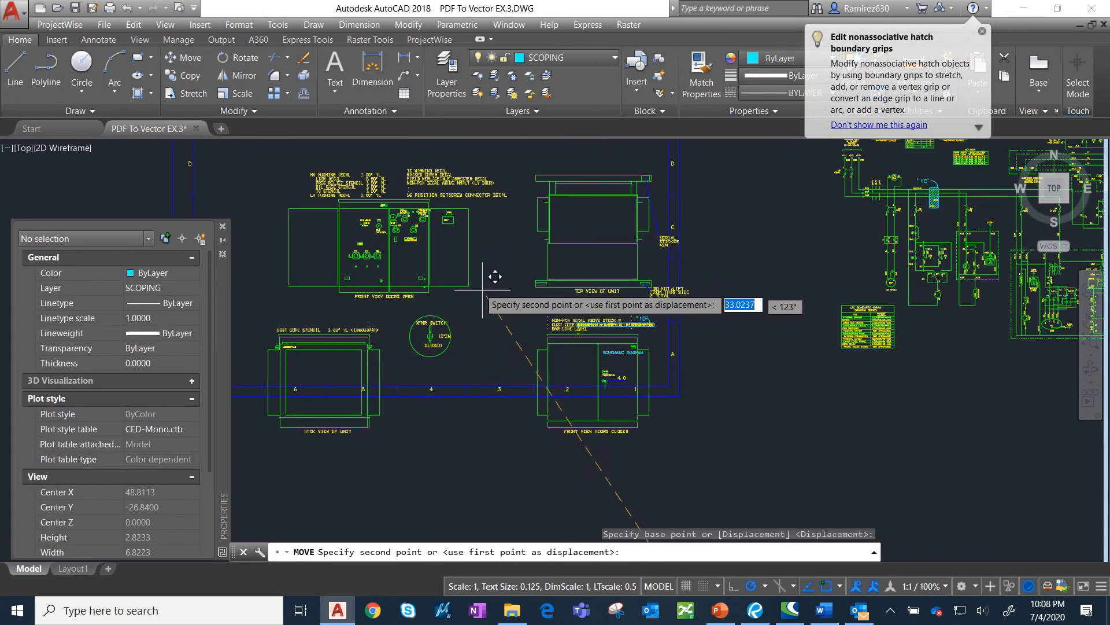
scroll(537, 262, "down", 3)
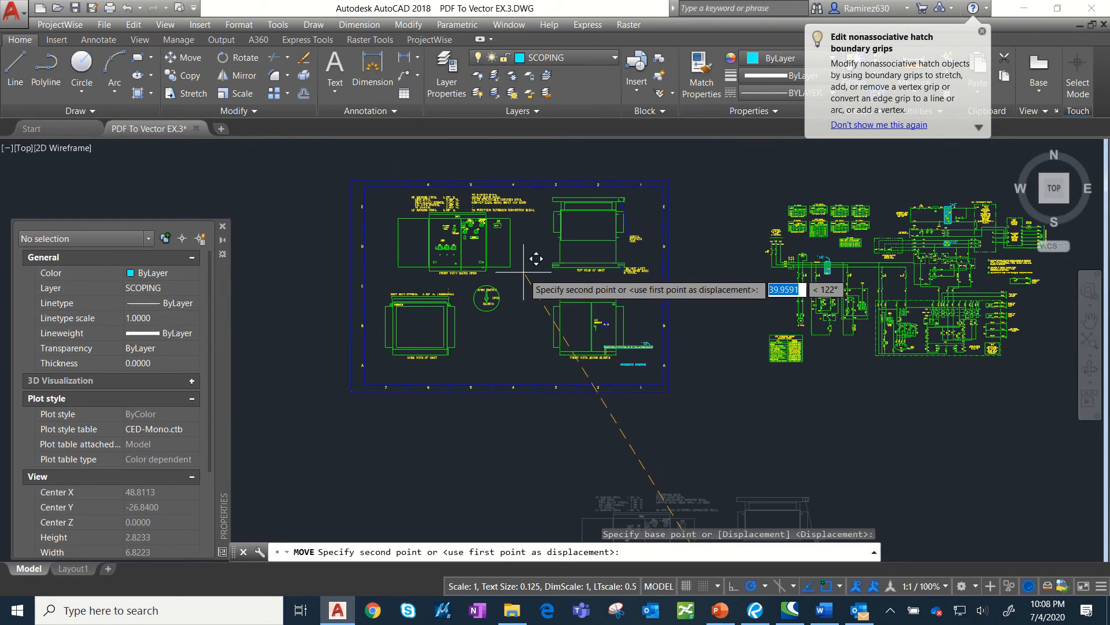
middle_click_drag(546, 333, 456, 178)
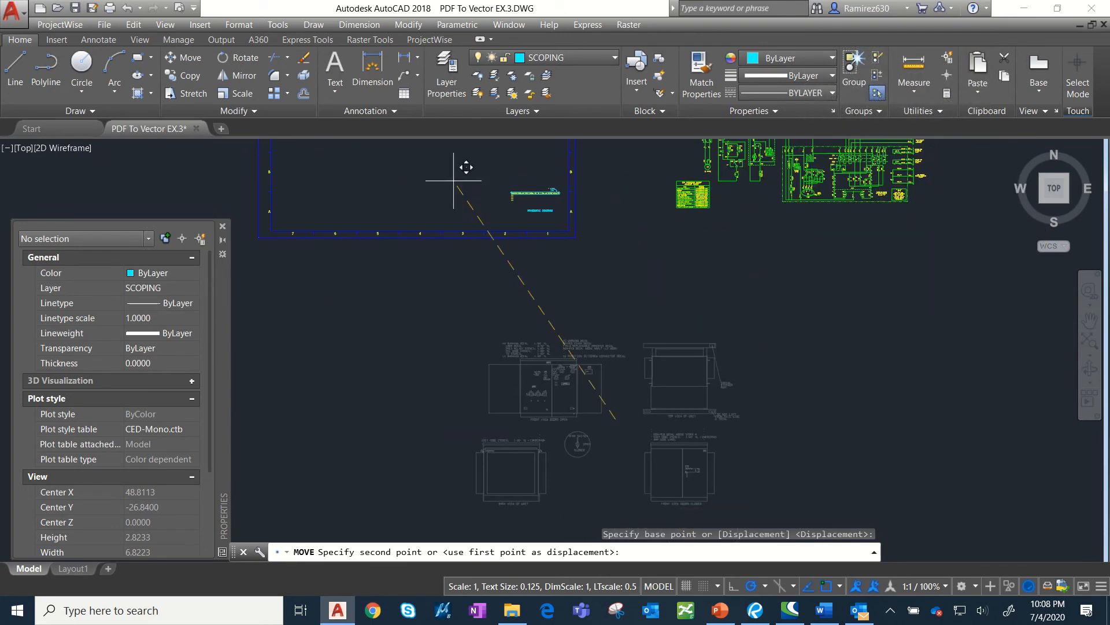
key("Escape")
key("Escape")
Delete the leftover SCHEMATIC DIAGRAM title and source note from the lower-right corner of the sheet border.
scroll(532, 188, "up", 6)
left_click(386, 162)
left_click(752, 365)
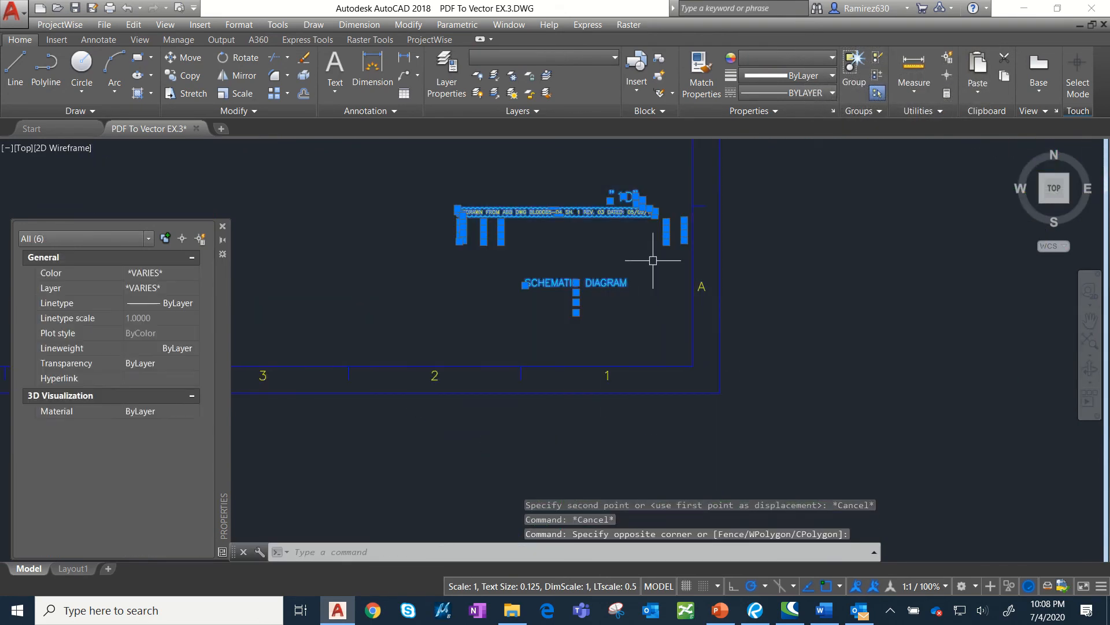
key("Delete")
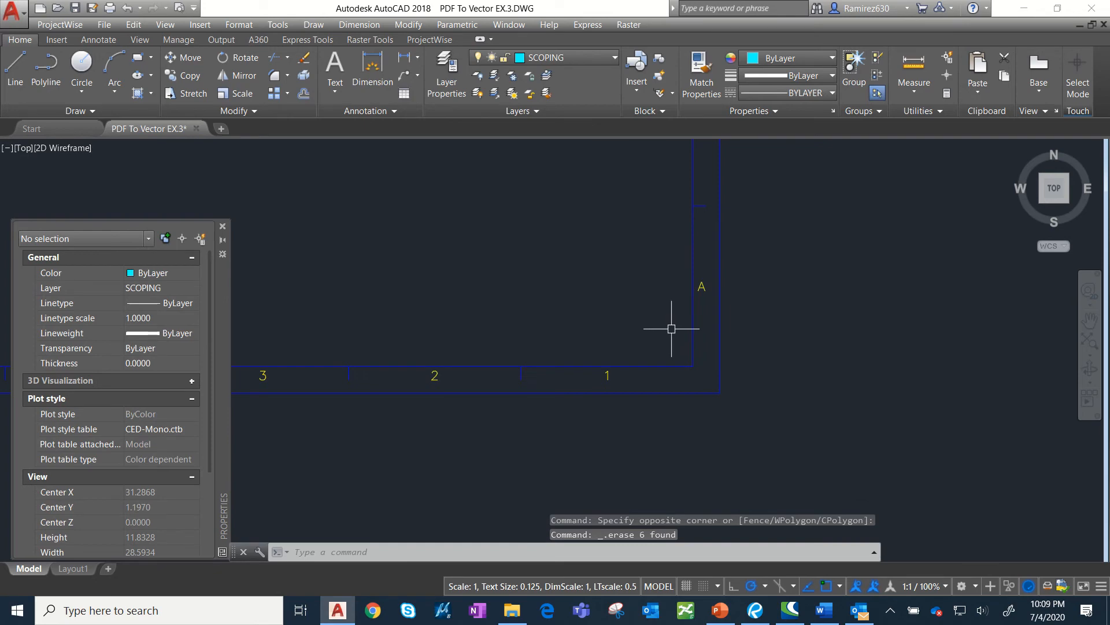
Move the four transformer views with their notes from the empty area below into the sheet border.
scroll(637, 243, "down", 5)
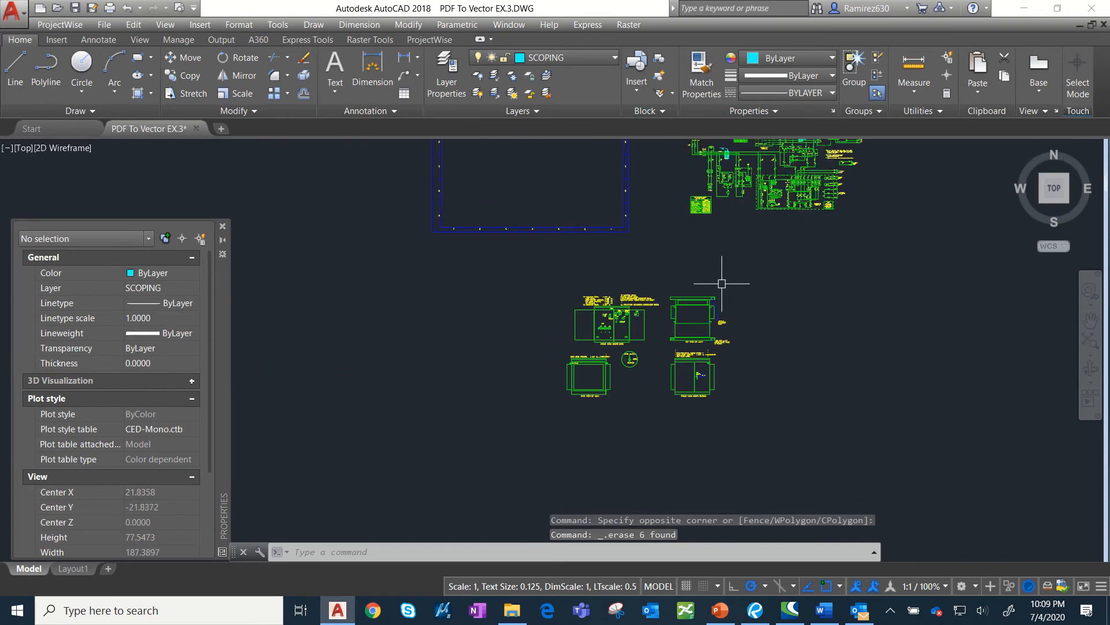
left_click(767, 274)
left_click(503, 440)
type("m")
key("Return")
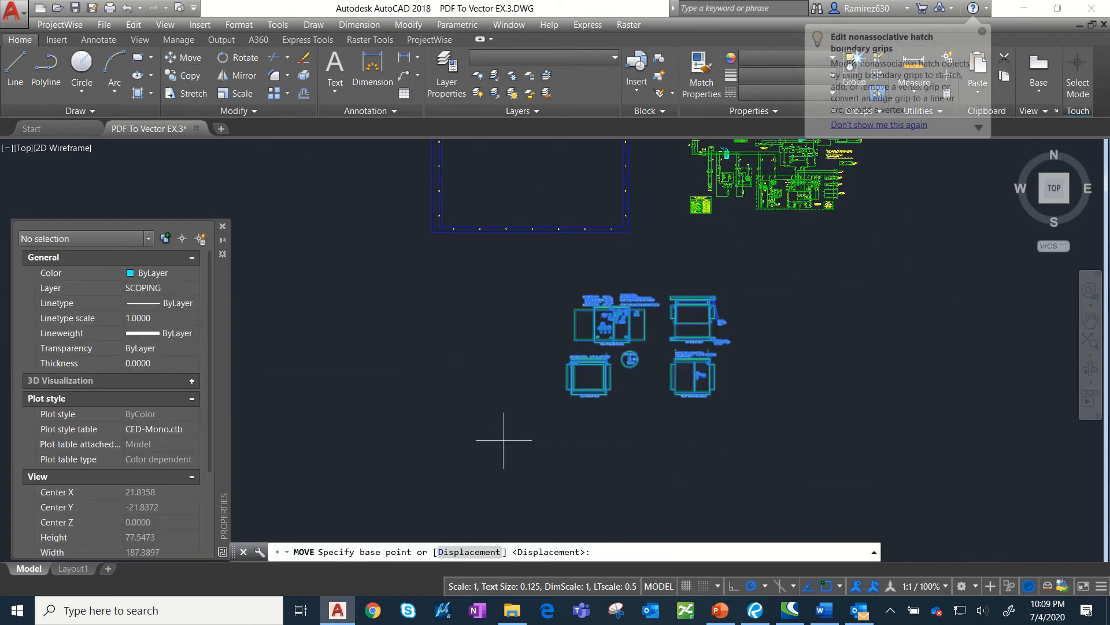
left_click(658, 362)
middle_click_drag(560, 199, 678, 338)
scroll(677, 338, "up", 4)
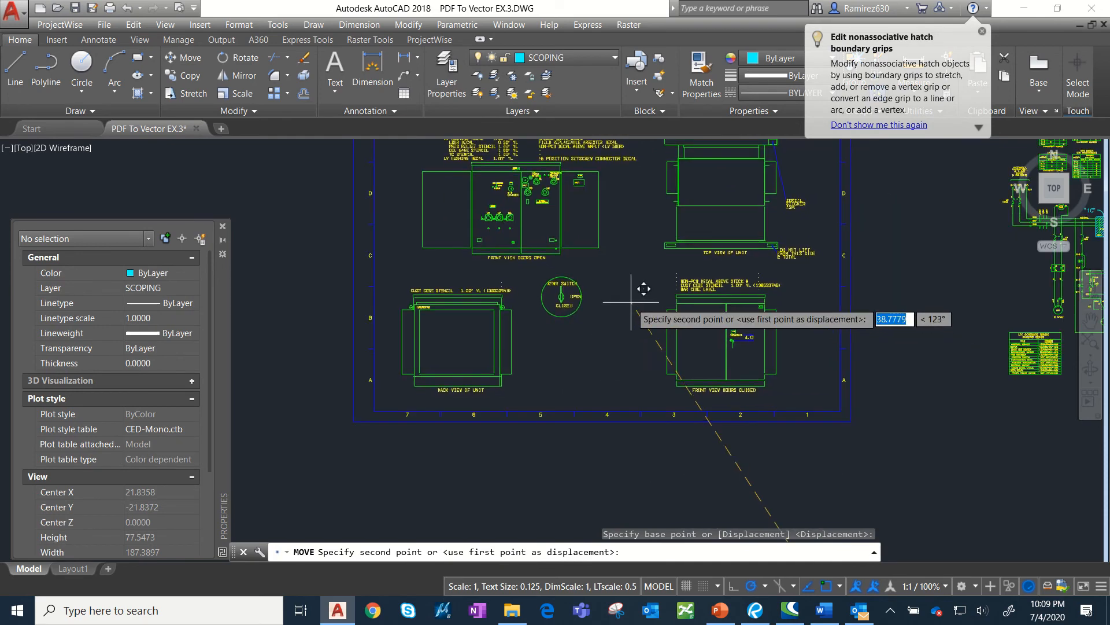
left_click(647, 287)
Shift the four transformer views and their notes slightly left, straight horizontally, within the sheet border.
middle_click_drag(647, 286, 663, 349)
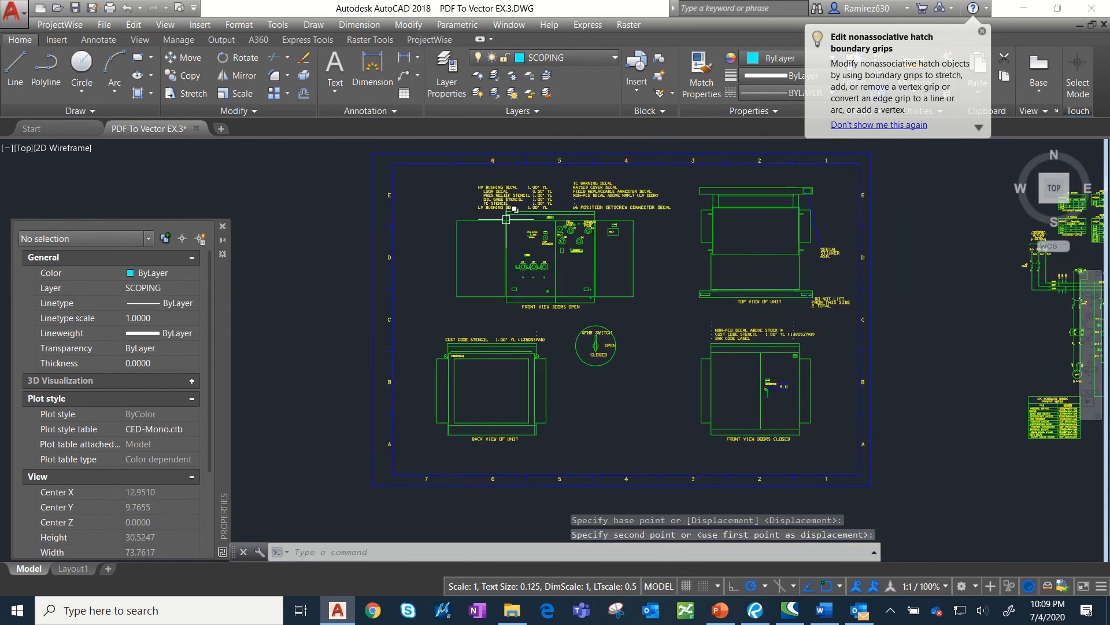
left_click(429, 184)
left_click(867, 465)
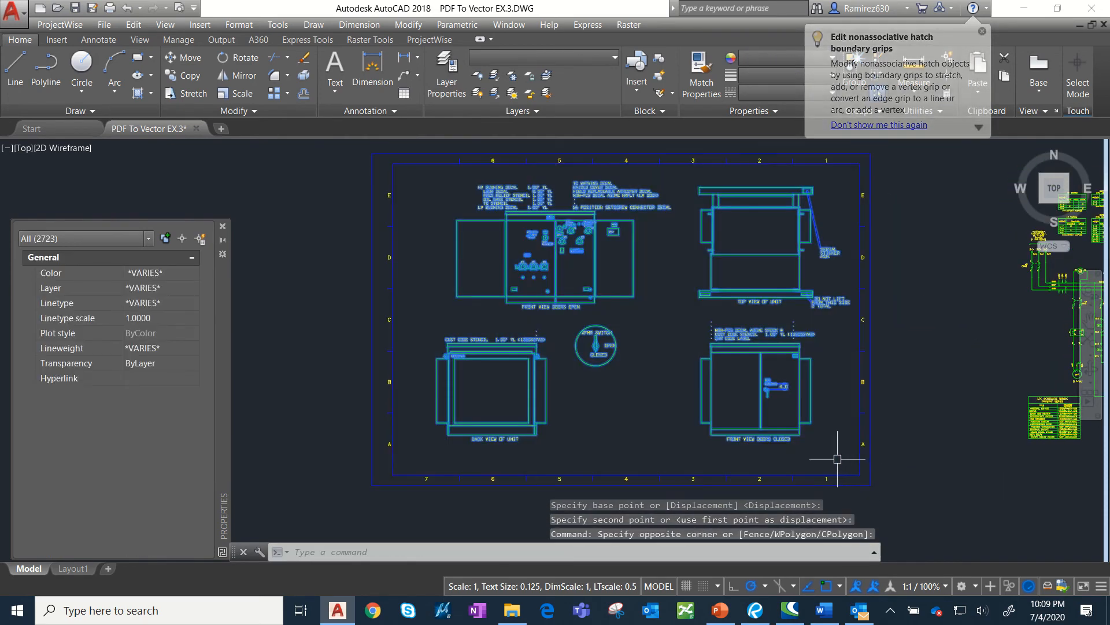
type("m")
key("Return")
left_click(935, 506)
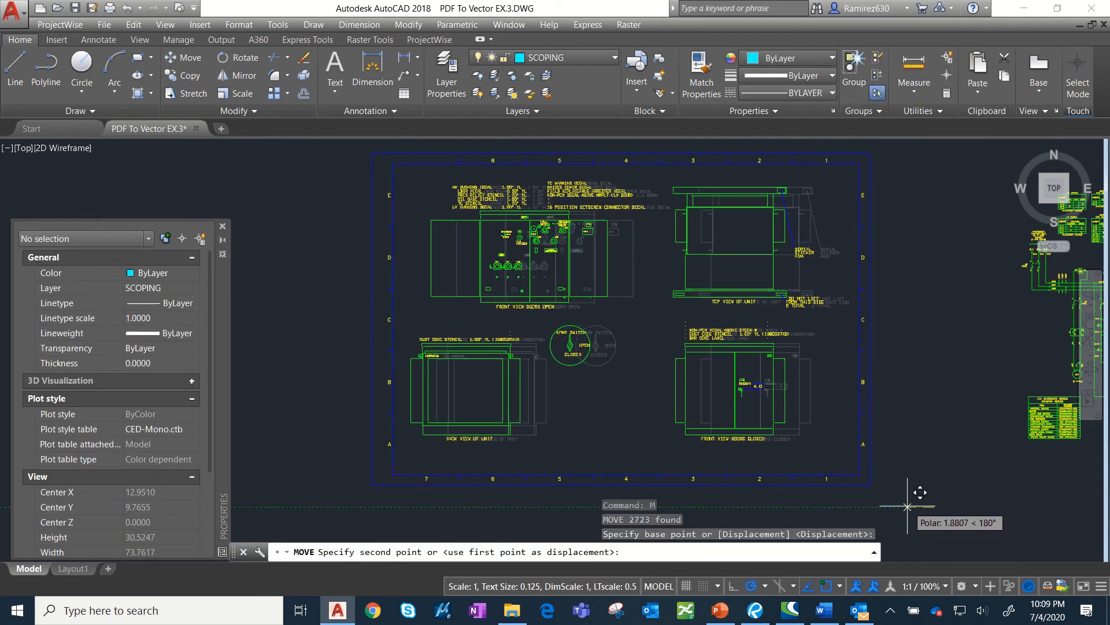
left_click(918, 507)
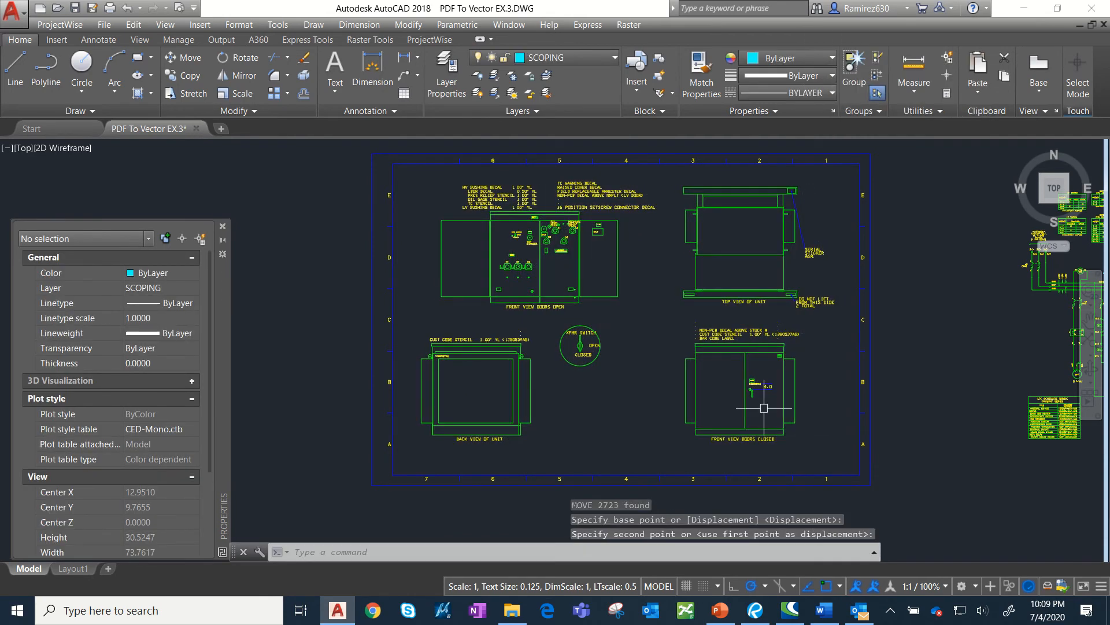
Delete the entire green schematic, including its tables, to the right of the sheet border.
scroll(707, 319, "down", 5)
left_click(652, 223)
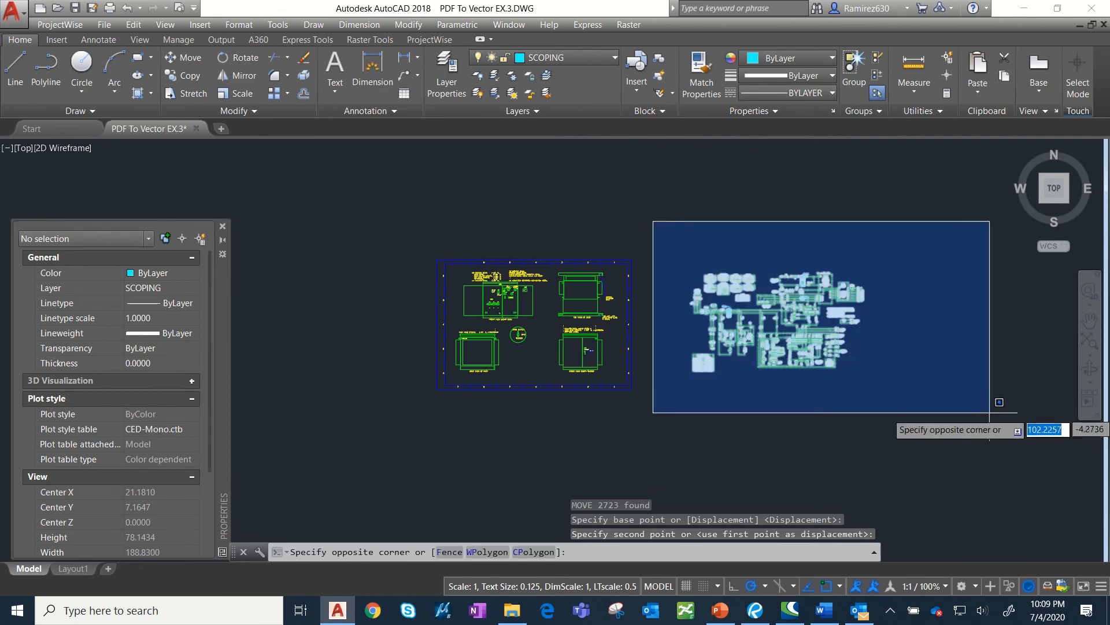
left_click(991, 415)
key("Delete")
Preview the plot of the sheet and examine the lettering and line weights of the transformer views.
scroll(601, 342, "up", 3)
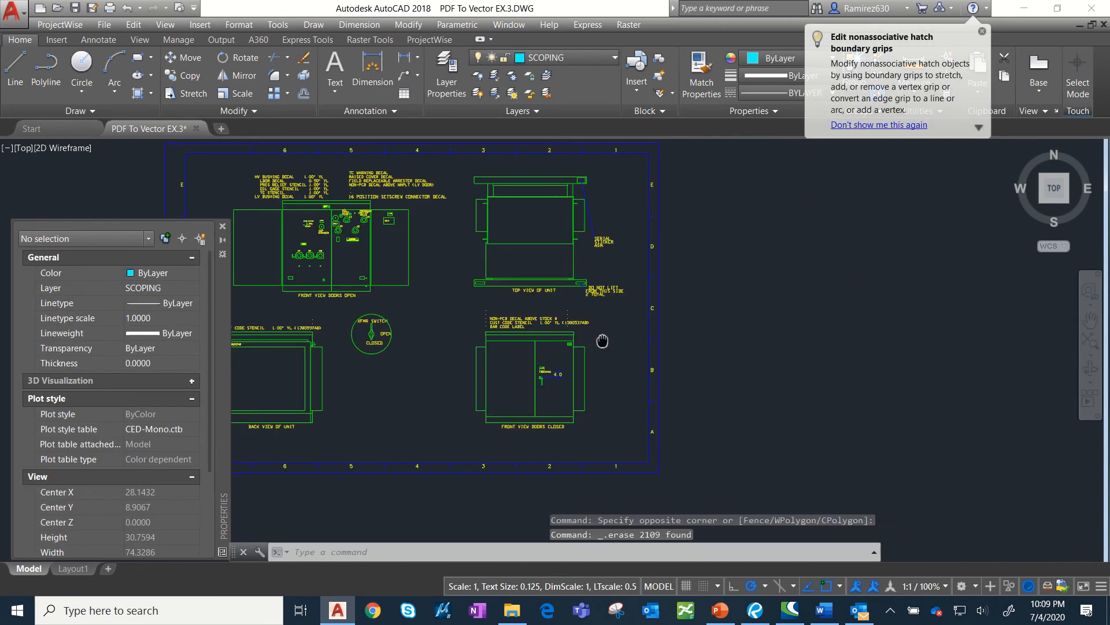
middle_click(602, 325)
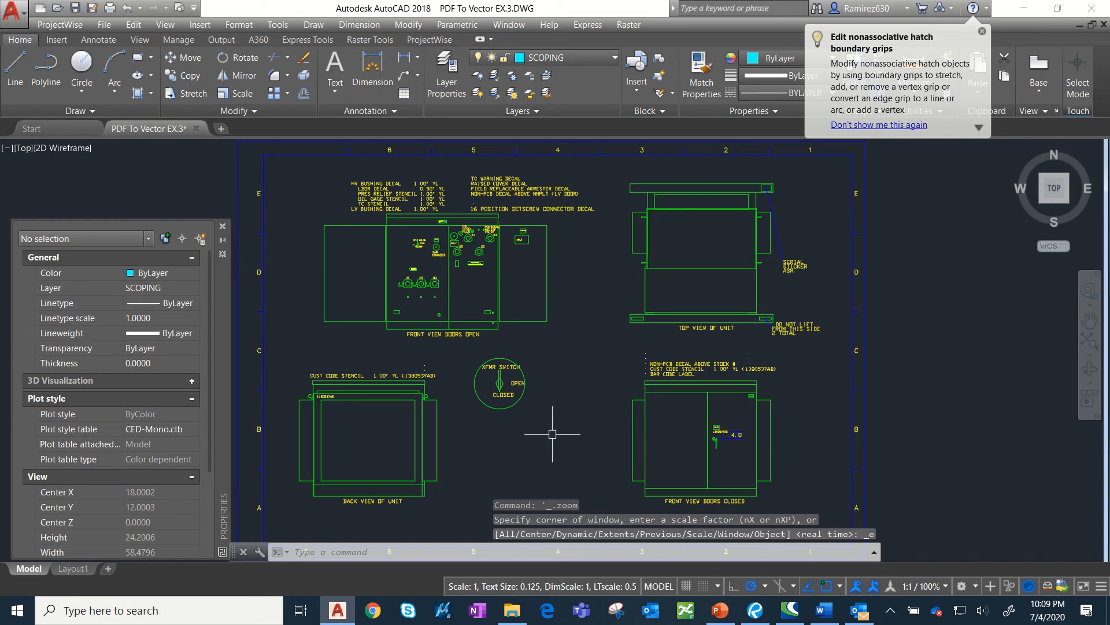
key("ctrl+p")
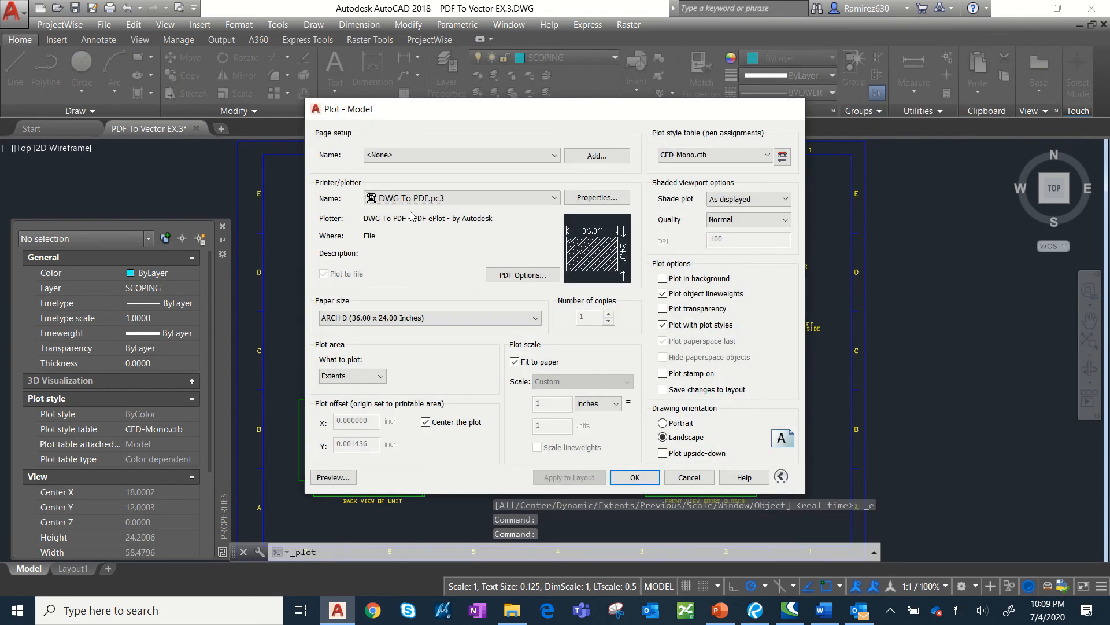
key("Escape")
left_click(114, 7)
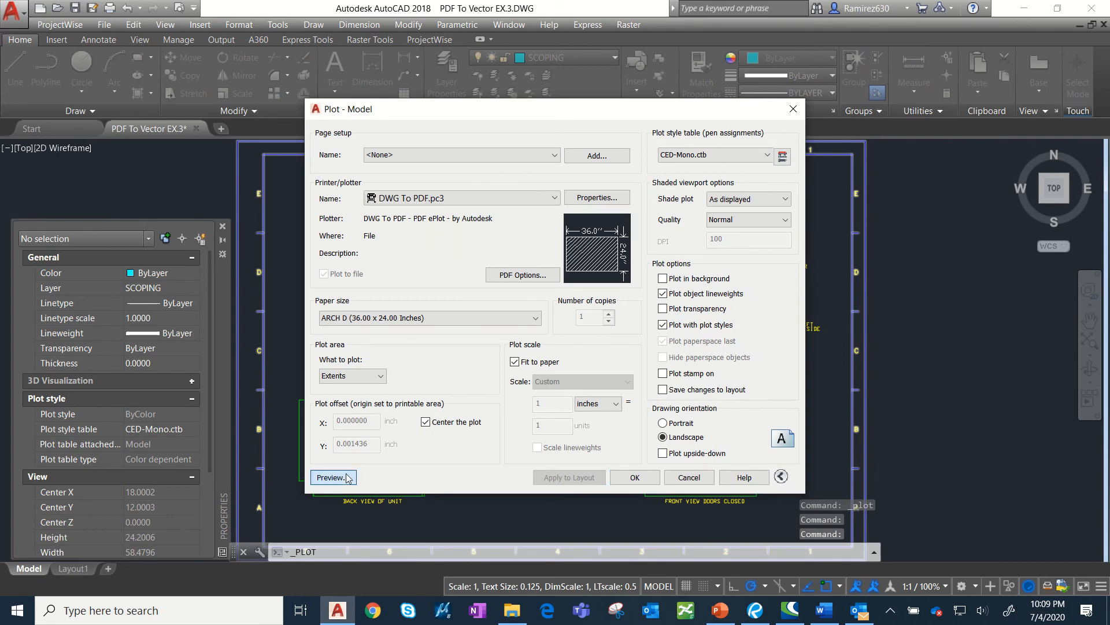
left_click(331, 478)
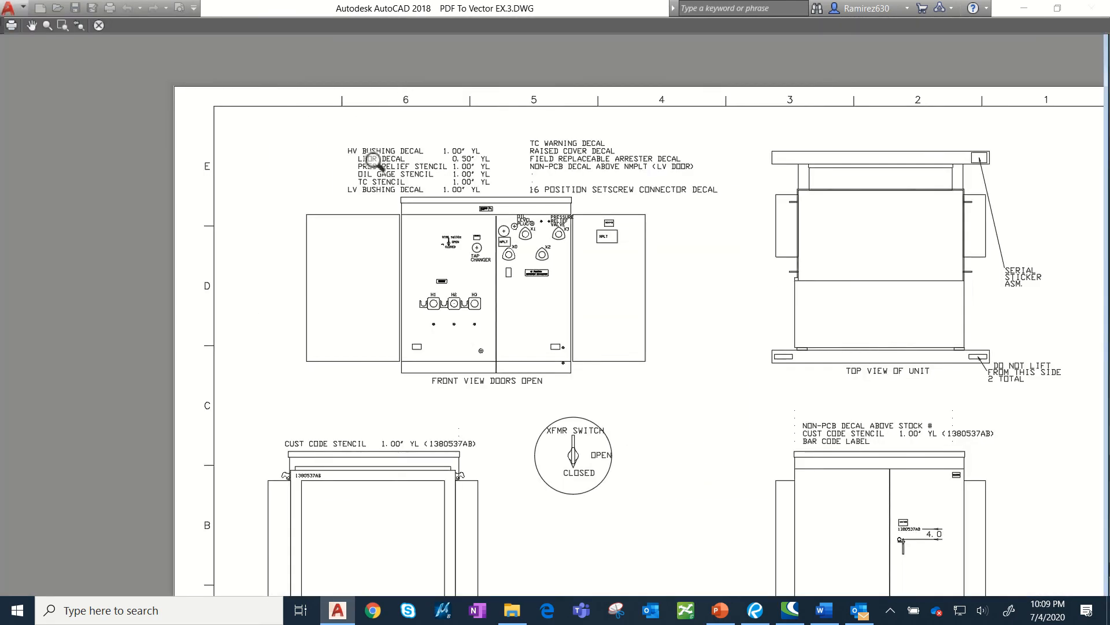
scroll(382, 174, "up", 3)
scroll(451, 254, "down", 6)
scroll(520, 295, "up", 7)
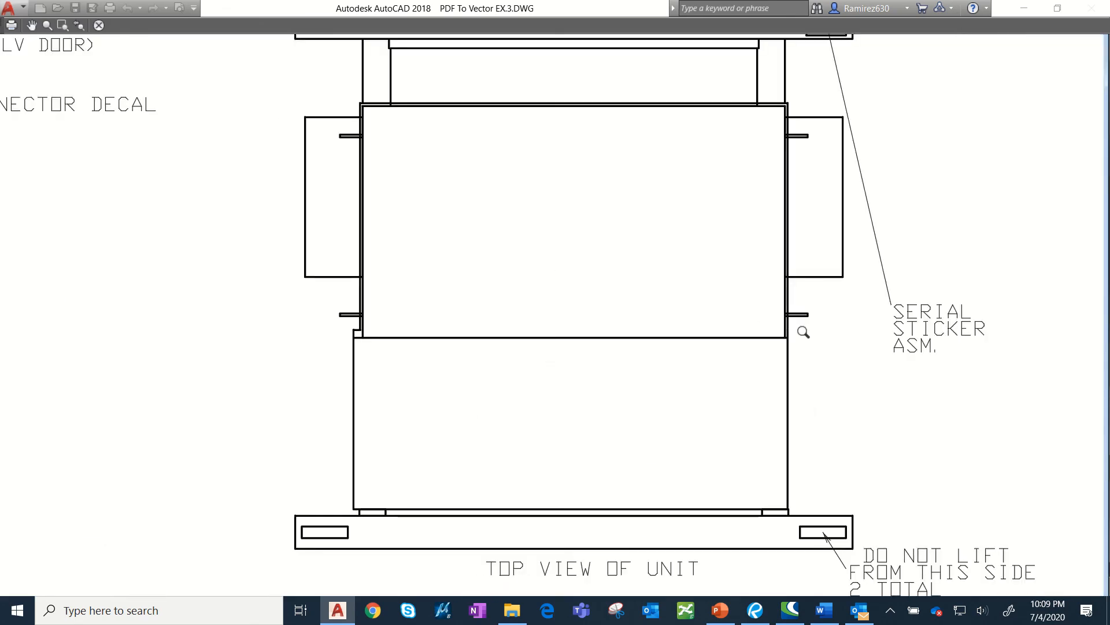
Examine the top view of the unit and the layout of the whole sheet in the plot preview.
scroll(821, 285, "down", 4)
middle_click_drag(820, 311, 789, 238)
scroll(813, 215, "up", 5)
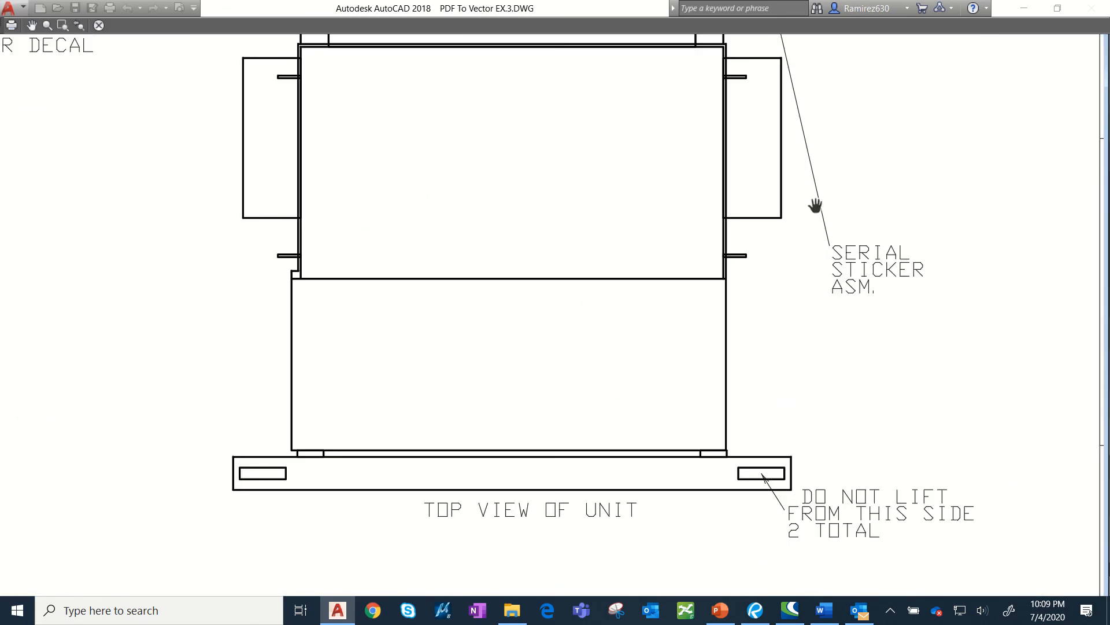
scroll(783, 351, "down", 4)
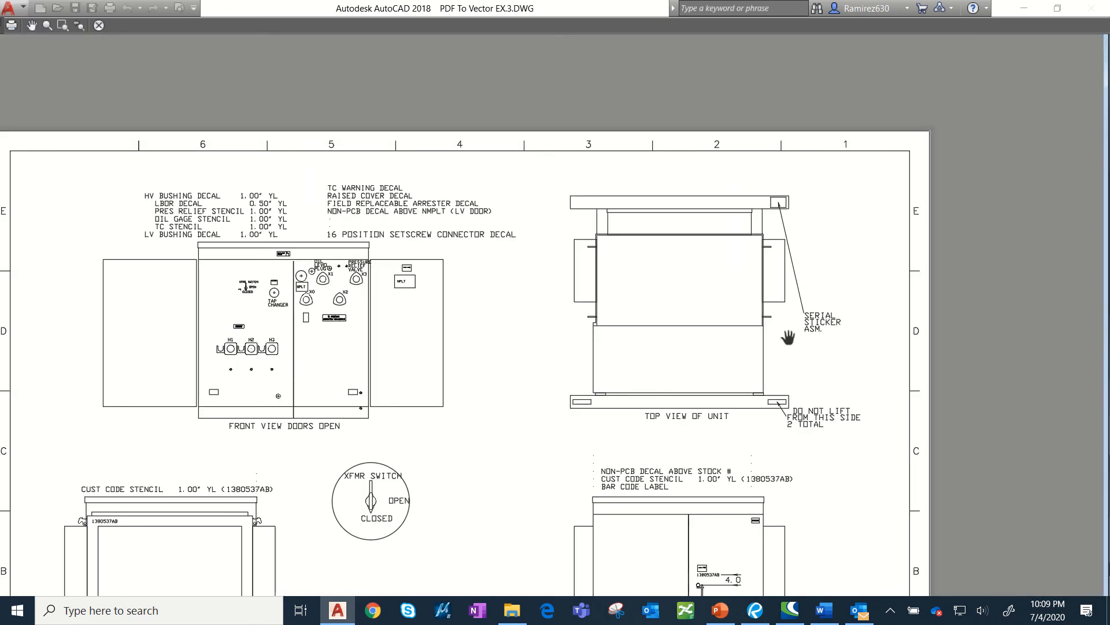
scroll(569, 370, "down", 3)
middle_click_drag(590, 339, 646, 231)
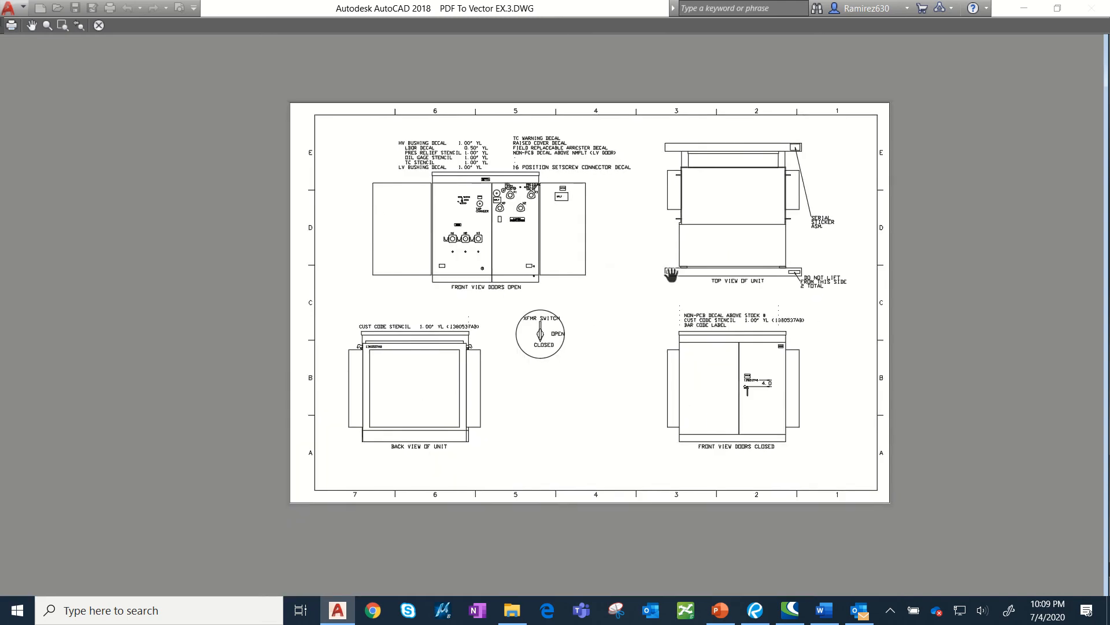
Plot the previewed sheet to PDF and save it as PDF To Vector EX.3-Model.pdf in the Week 6 folder.
right_click(668, 317)
left_click(692, 340)
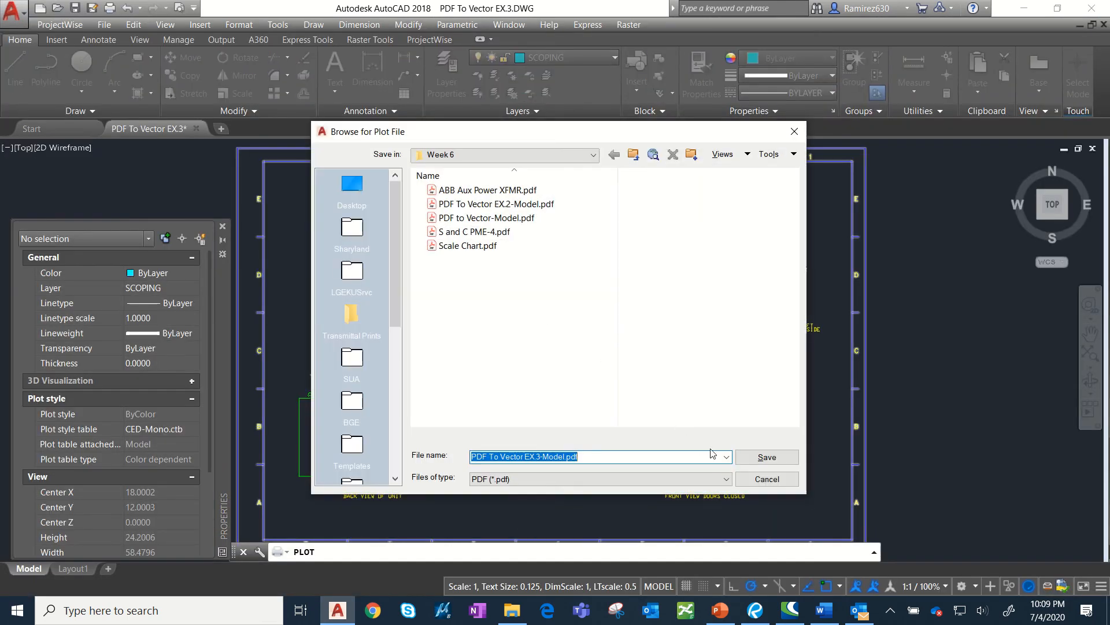
left_click(757, 457)
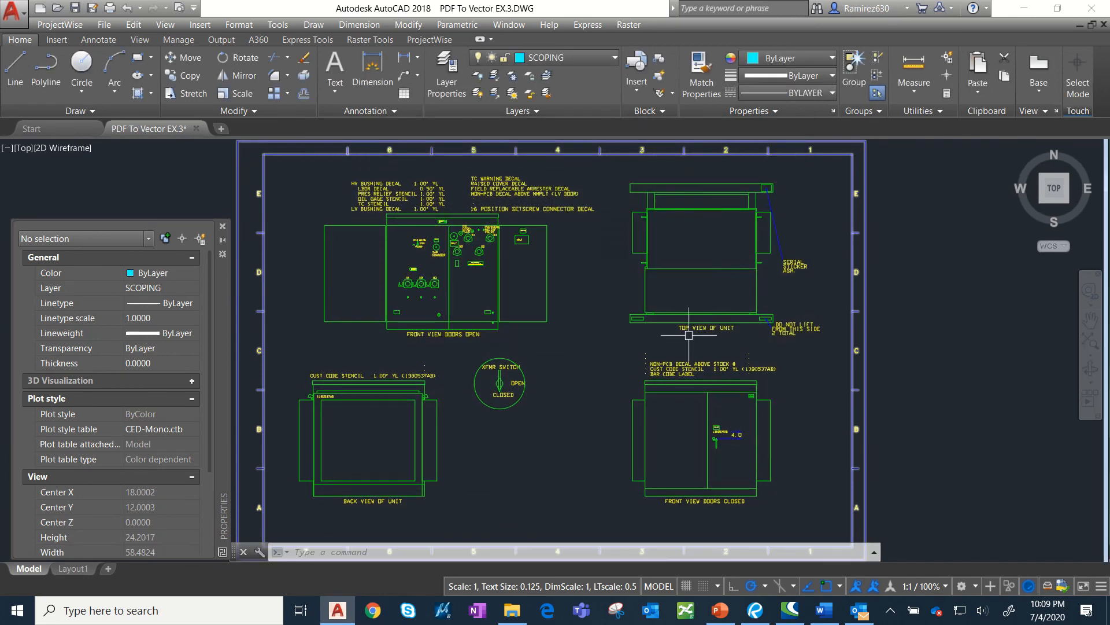
Switch to File Explorer and select the plotted PDF To Vector EX.3-Model.pdf in the Week 6 folder.
left_click(517, 613)
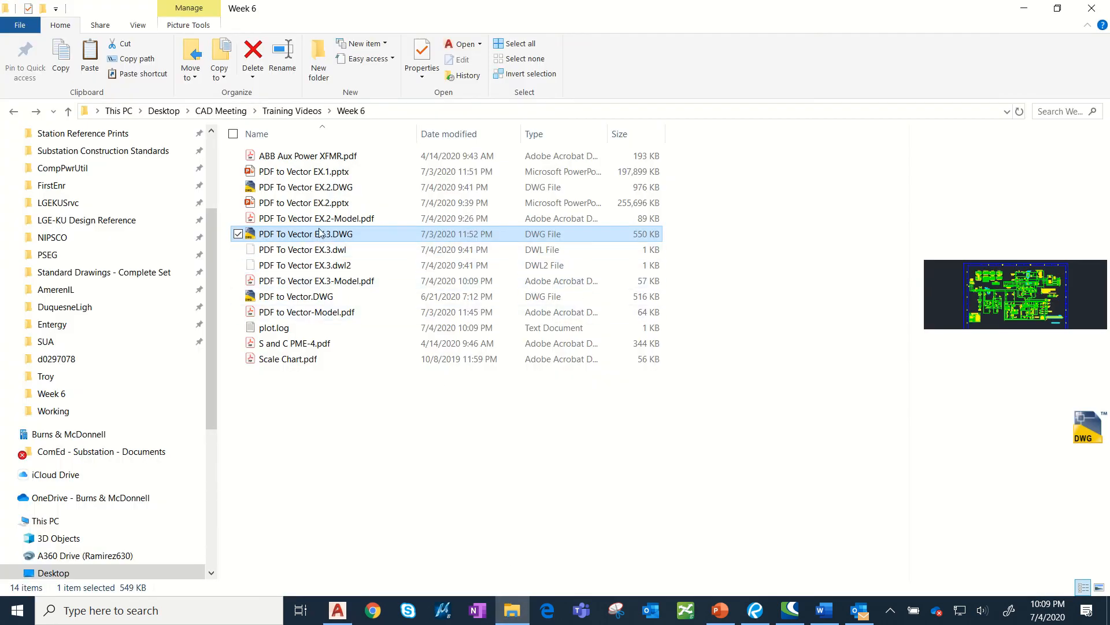
left_click(340, 282)
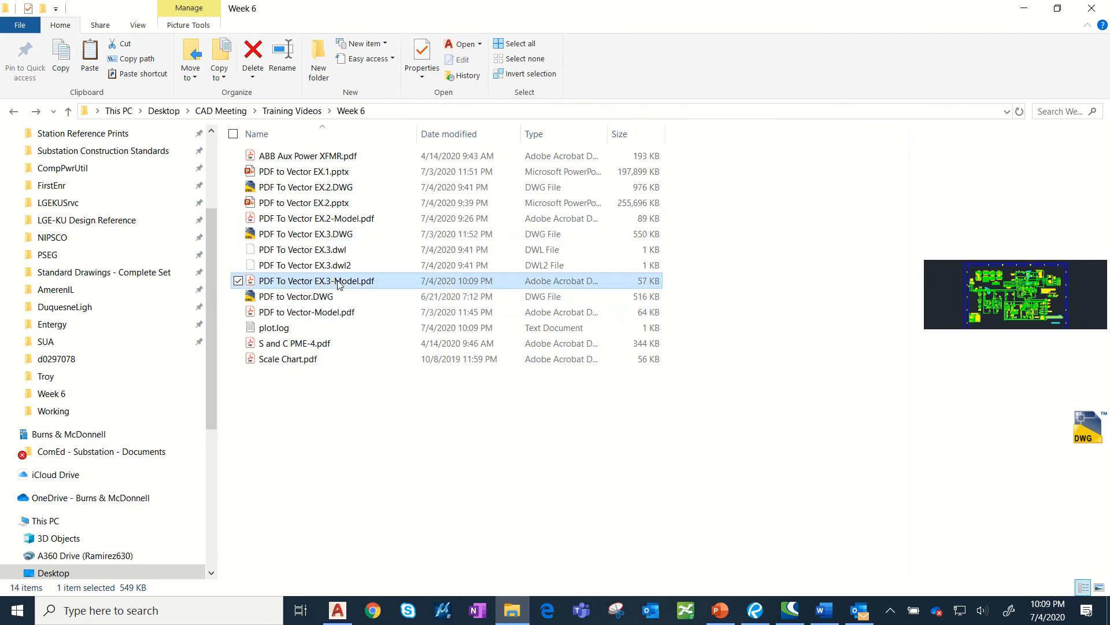